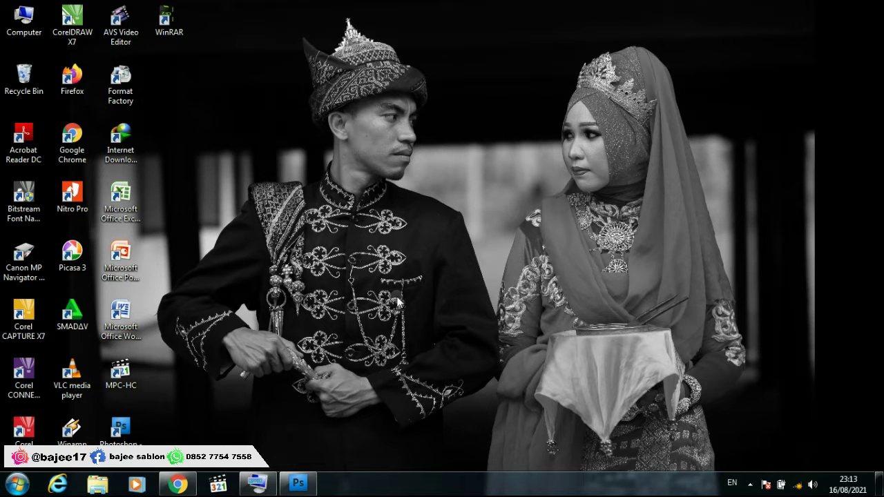
# Refresh the desktop several times from its right-click menu
pyautogui.rightClick(377, 180)
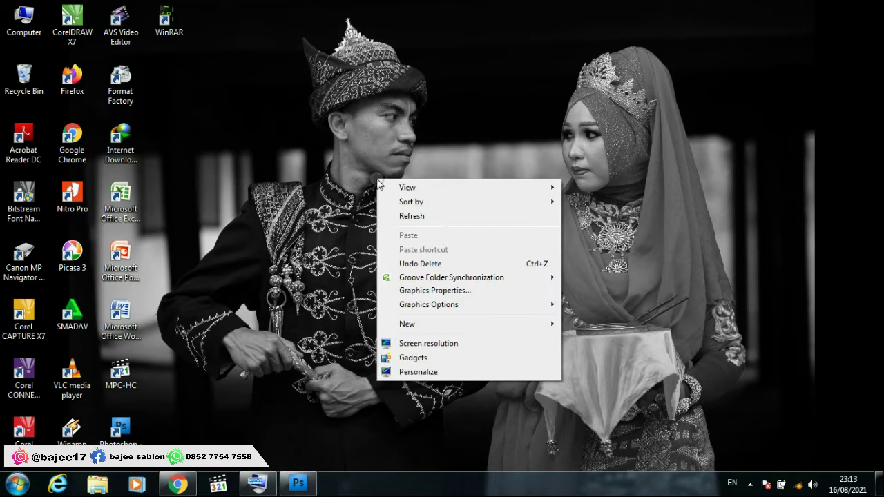
pyautogui.click(435, 216)
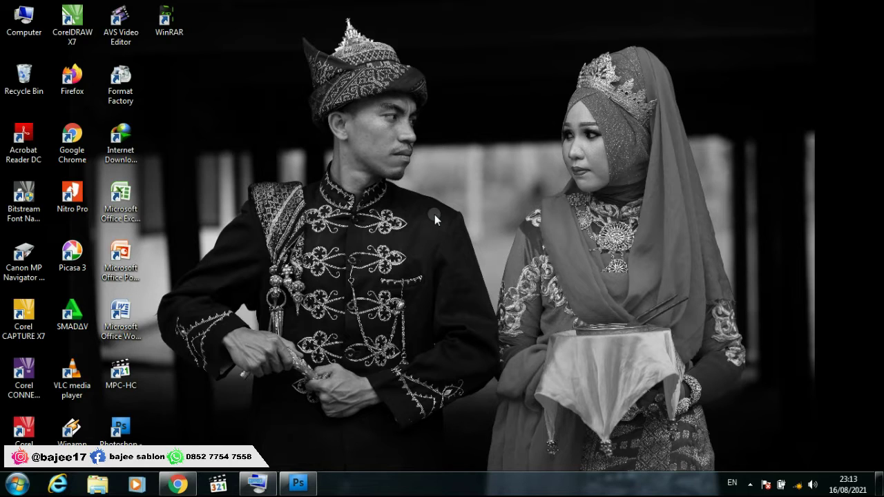
pyautogui.rightClick(422, 160)
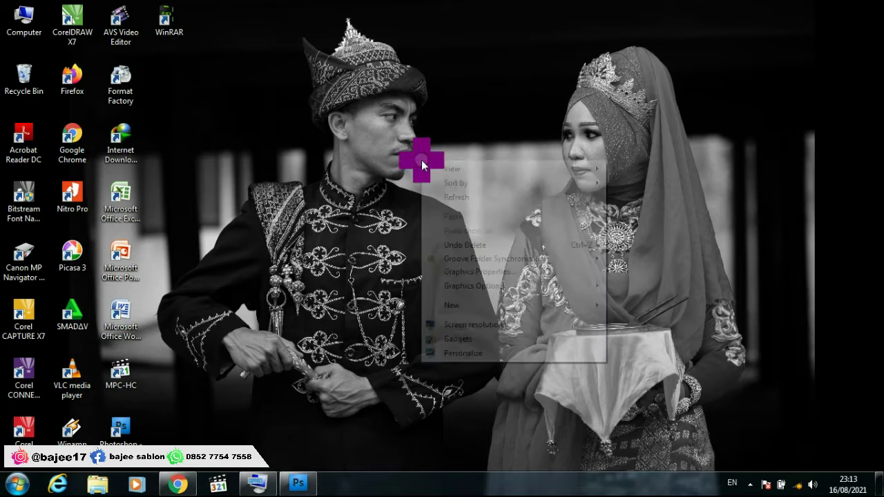
pyautogui.click(464, 196)
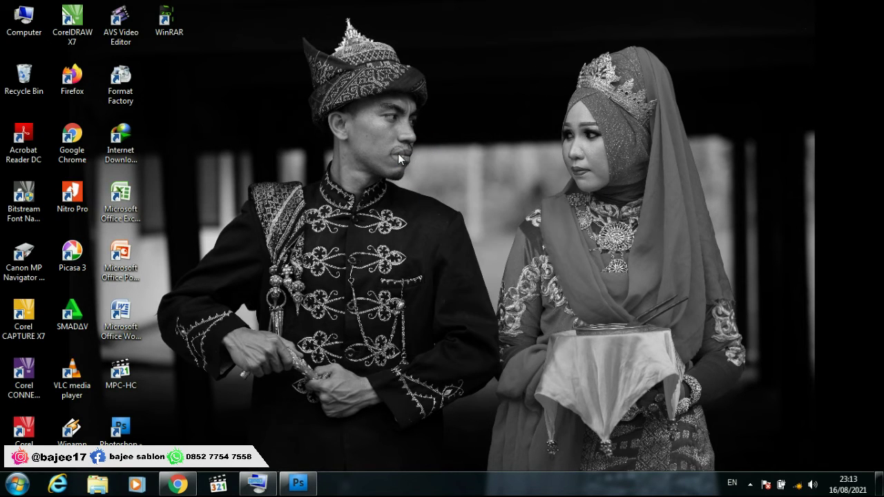
pyautogui.rightClick(400, 158)
pyautogui.click(480, 190)
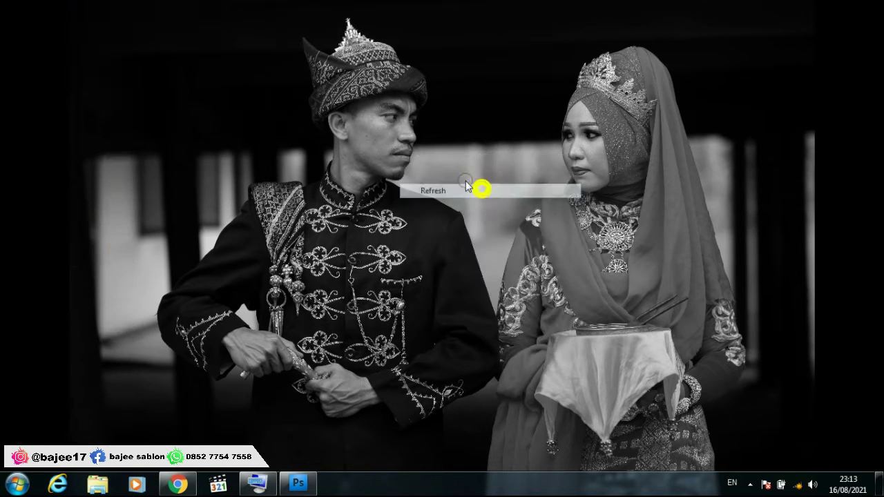
pyautogui.rightClick(416, 144)
pyautogui.click(462, 181)
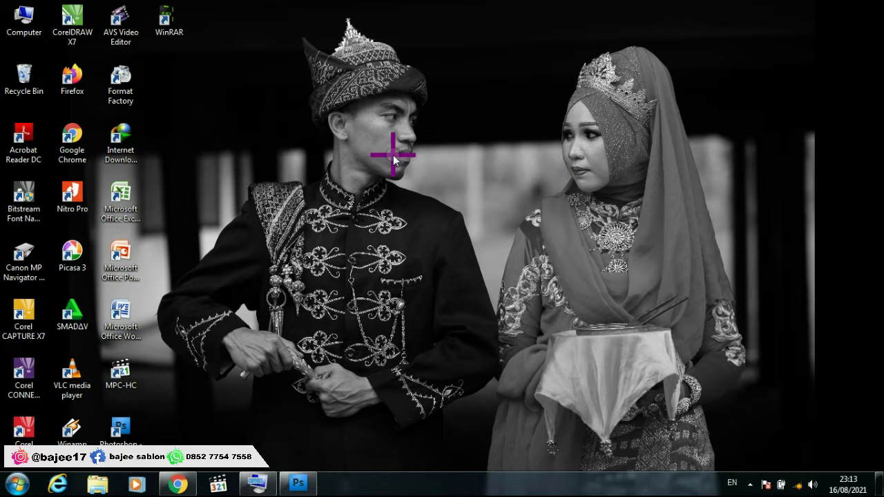
pyautogui.rightClick(393, 156)
pyautogui.click(446, 193)
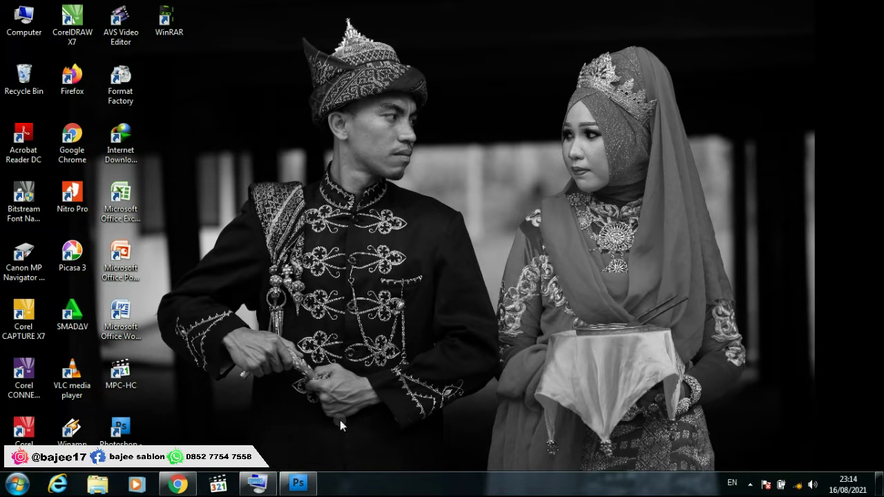
# Launch Photoshop and try opening the white-hijab portrait JPEG from the JOB 2021 folder
pyautogui.click(308, 486)
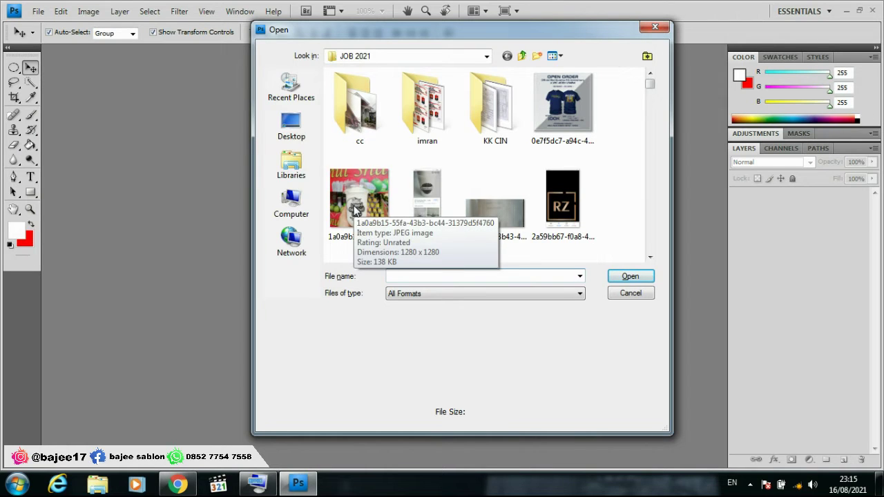
pyautogui.click(650, 257)
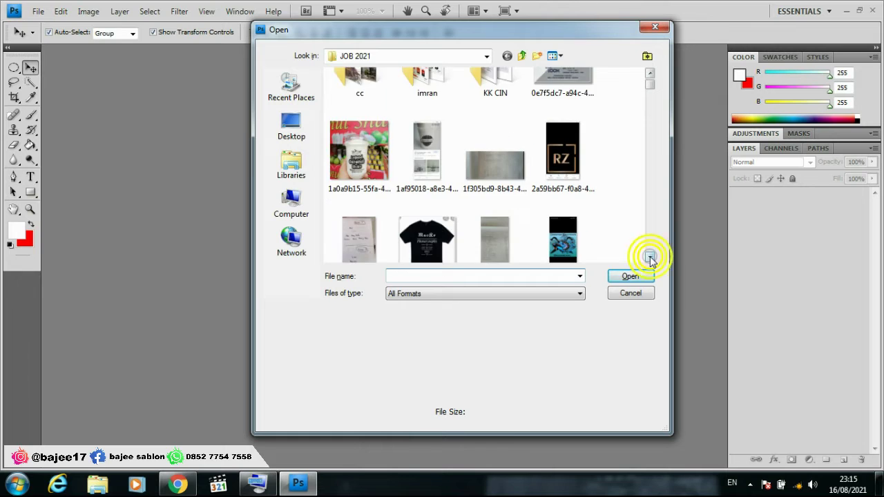
pyautogui.click(650, 257)
pyautogui.click(650, 256)
pyautogui.click(650, 256)
pyautogui.click(650, 256)
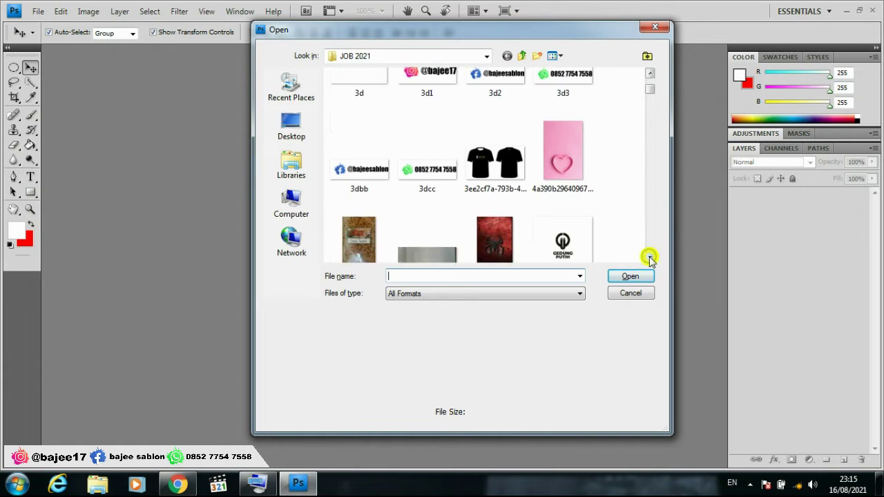
pyautogui.click(650, 257)
pyautogui.click(650, 257)
pyautogui.click(650, 257)
pyautogui.click(650, 258)
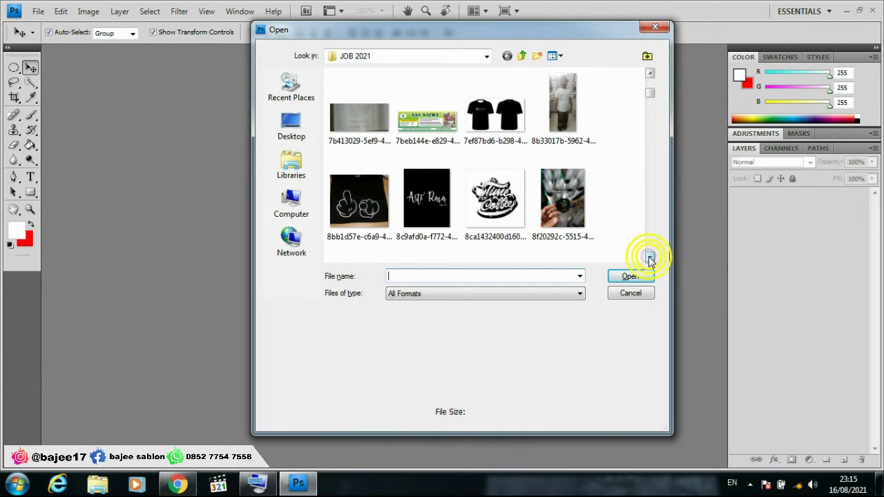
pyautogui.click(650, 258)
pyautogui.click(650, 258)
pyautogui.click(650, 257)
pyautogui.click(650, 257)
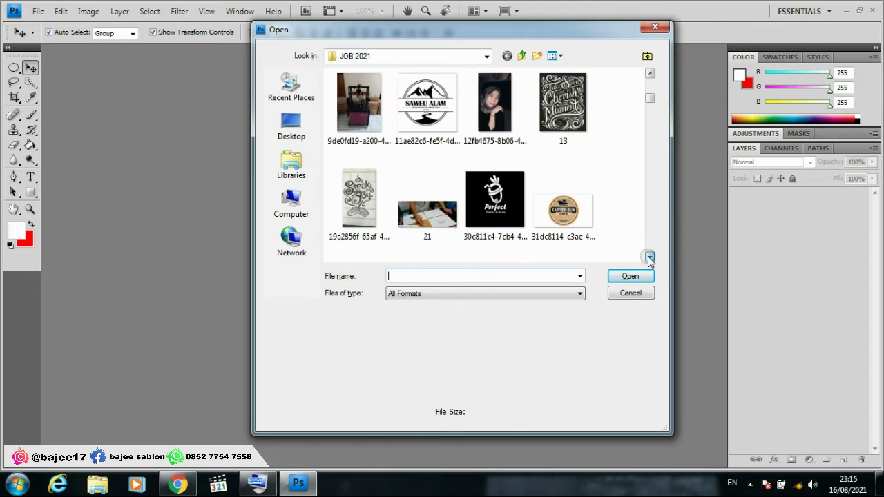
pyautogui.click(650, 258)
pyautogui.click(650, 258)
pyautogui.click(650, 258)
pyautogui.click(650, 257)
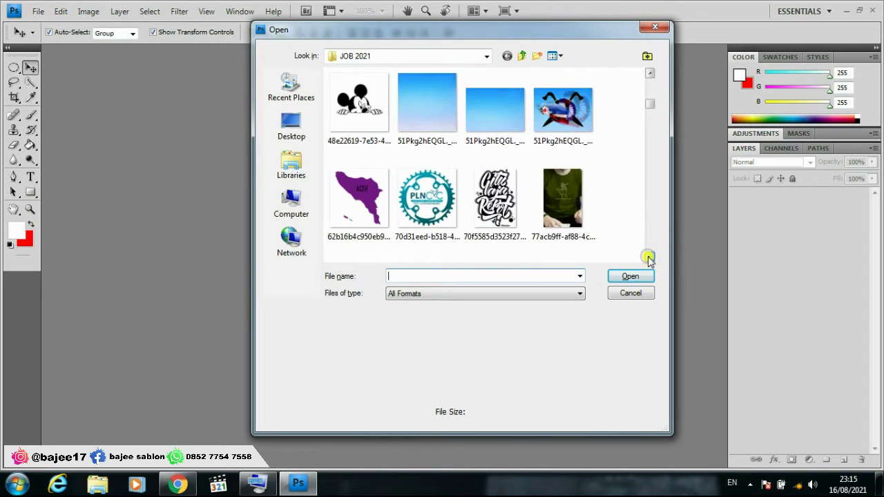
pyautogui.click(650, 257)
pyautogui.click(650, 258)
pyautogui.click(650, 257)
pyautogui.click(650, 258)
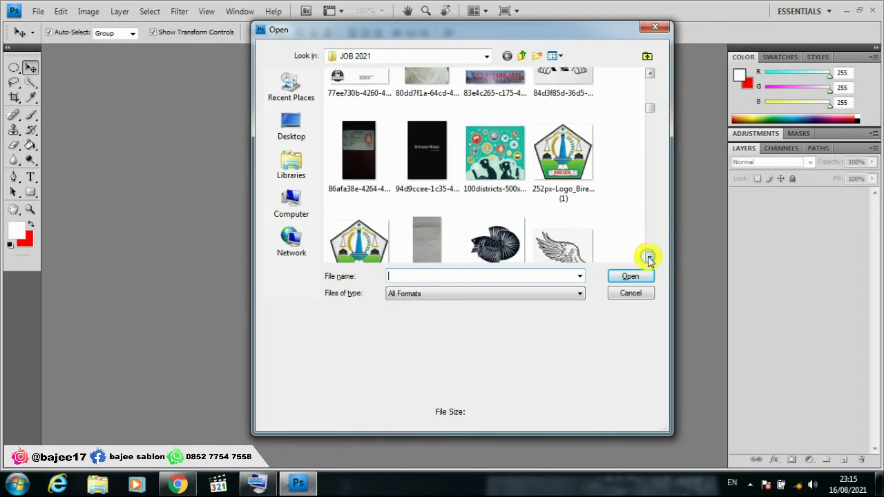
pyautogui.click(650, 74)
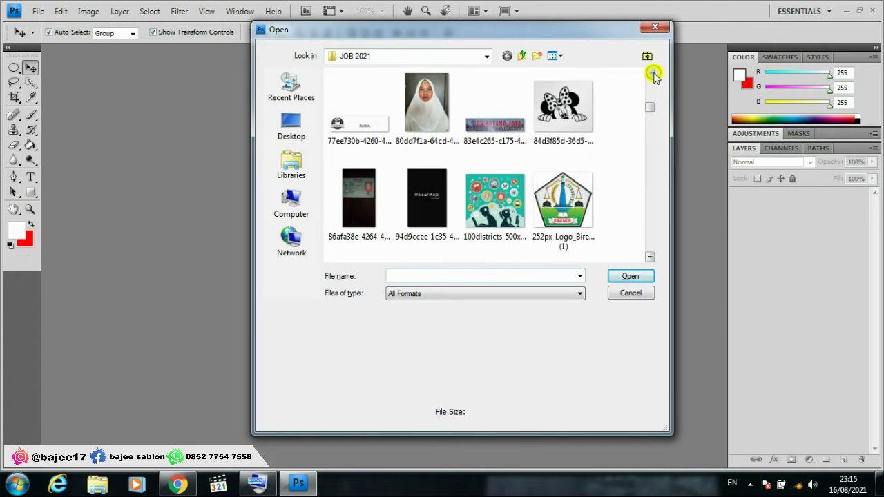
pyautogui.click(650, 73)
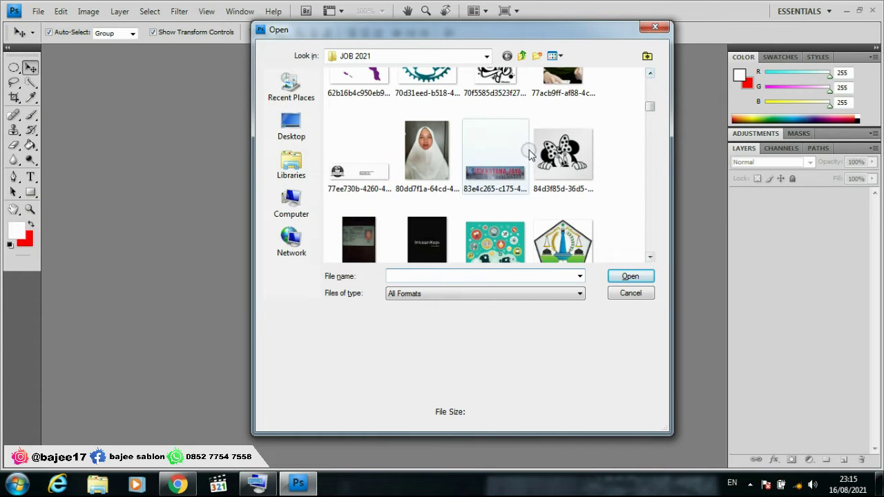
pyautogui.click(434, 152)
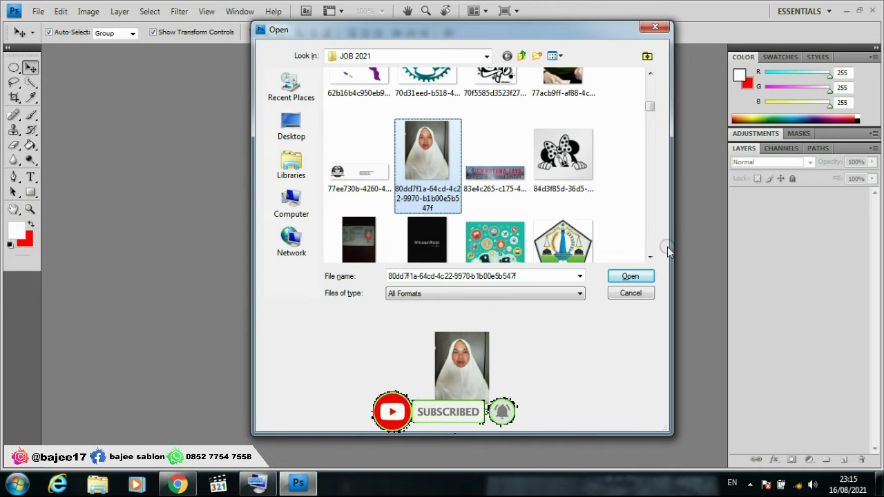
pyautogui.click(631, 276)
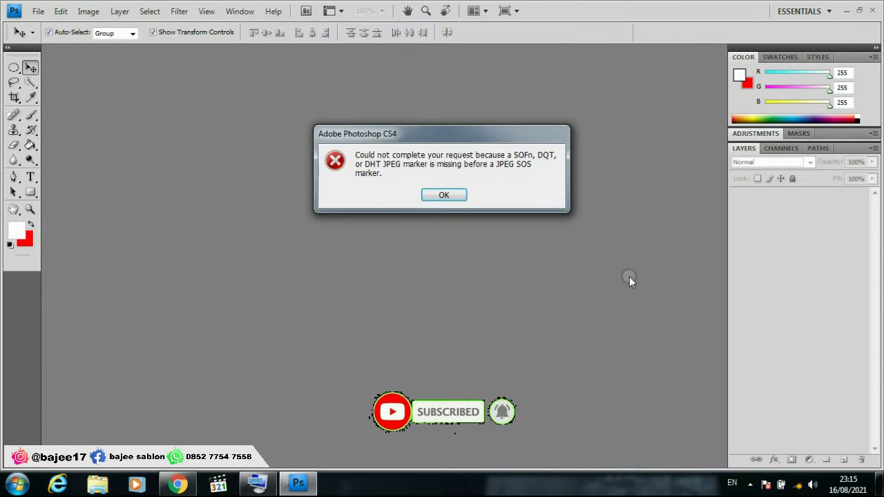
# Dismiss the JPEG marker error and open 20210207_193601.jpg from JOB 2021 instead
pyautogui.click(444, 195)
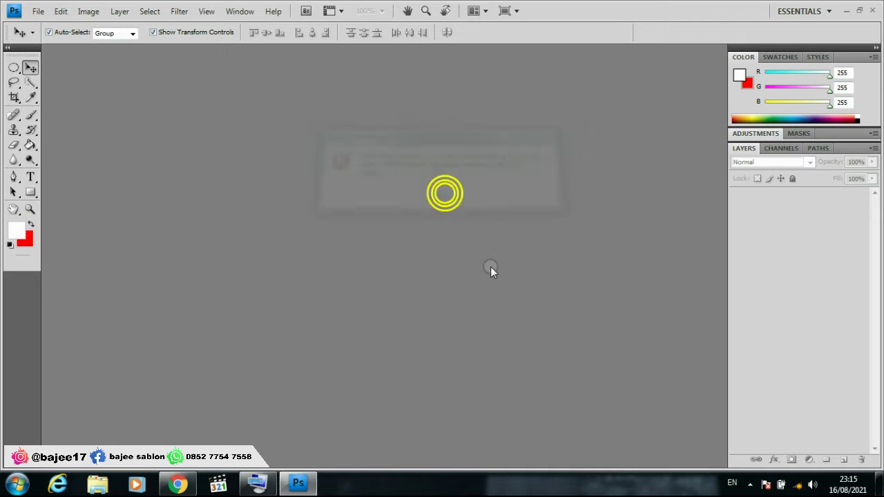
pyautogui.doubleClick(492, 268)
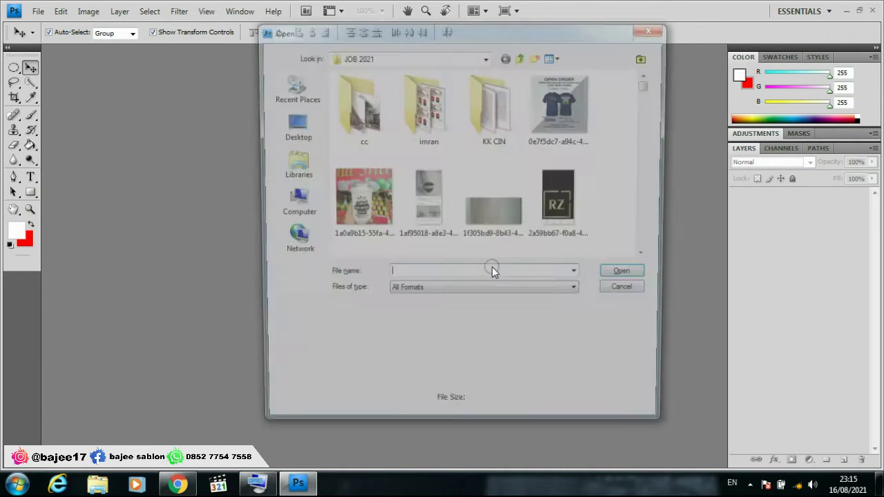
pyautogui.click(650, 258)
pyautogui.click(650, 258)
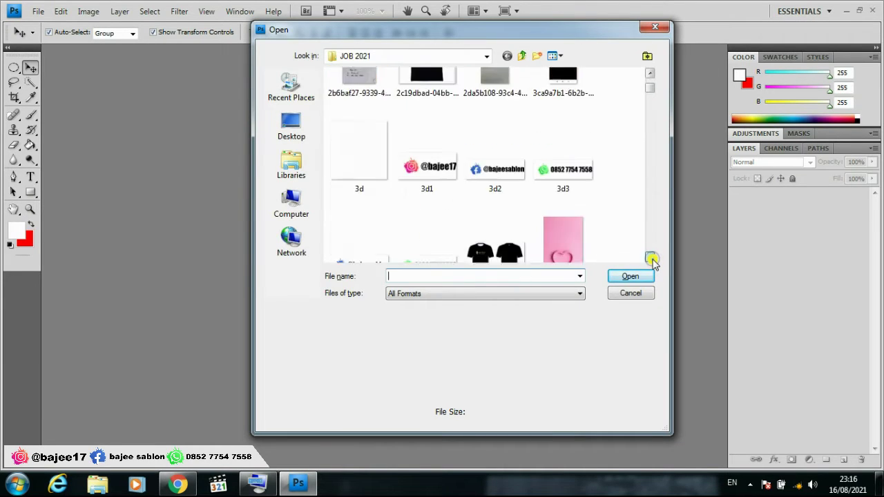
pyautogui.click(650, 258)
pyautogui.click(650, 258)
pyautogui.click(650, 258)
pyautogui.click(650, 258)
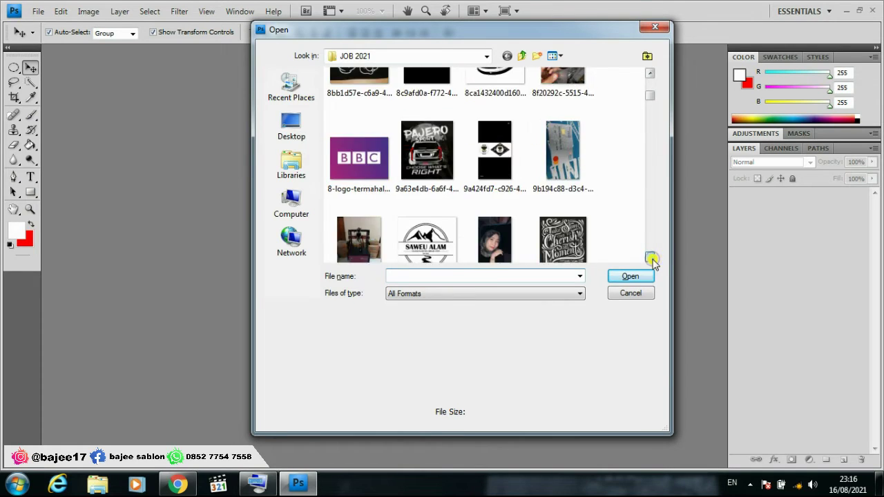
pyautogui.click(650, 259)
pyautogui.click(650, 258)
pyautogui.click(650, 258)
pyautogui.click(650, 258)
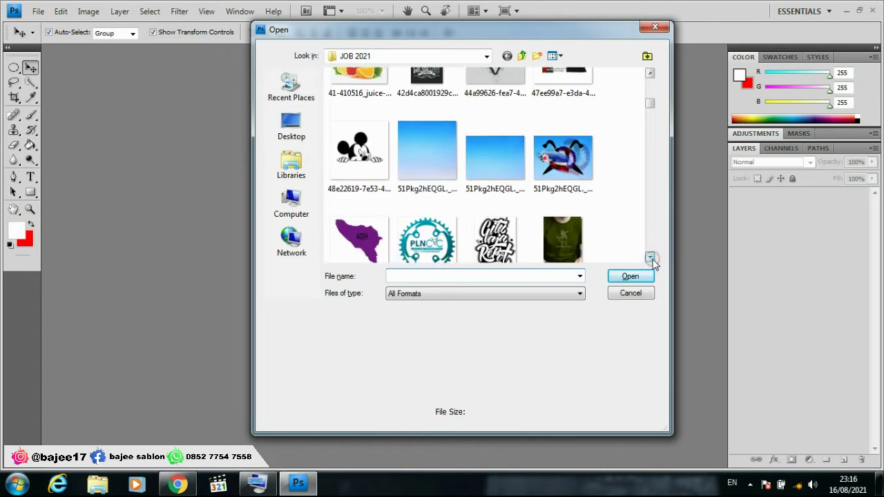
pyautogui.click(650, 258)
pyautogui.click(650, 258)
pyautogui.click(650, 259)
pyautogui.click(650, 258)
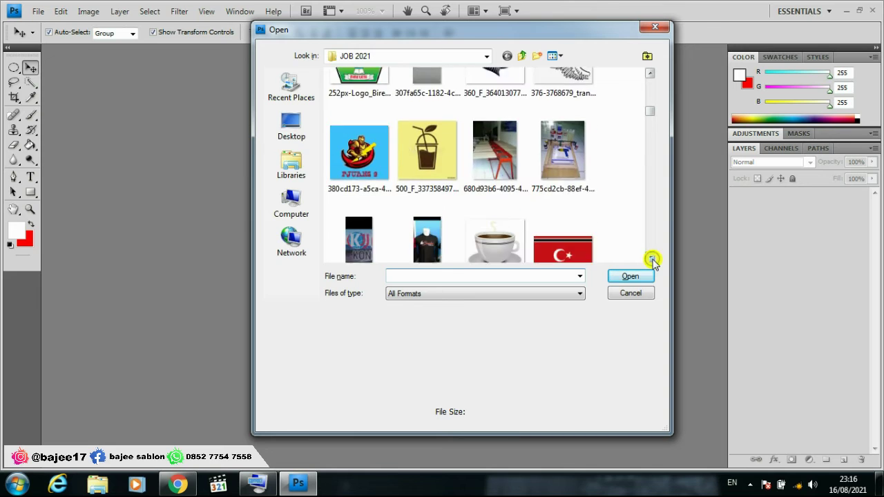
pyautogui.click(650, 258)
pyautogui.click(650, 258)
pyautogui.click(650, 258)
pyautogui.click(650, 258)
pyautogui.click(650, 259)
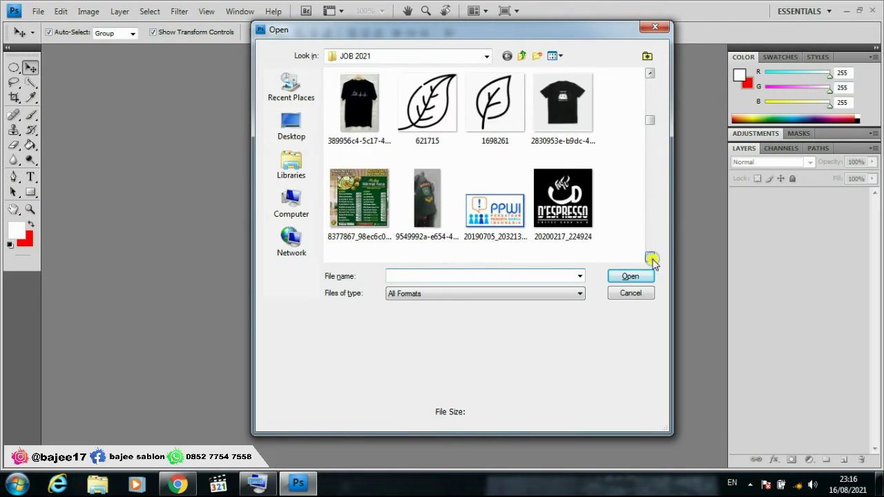
pyautogui.click(650, 259)
pyautogui.click(650, 258)
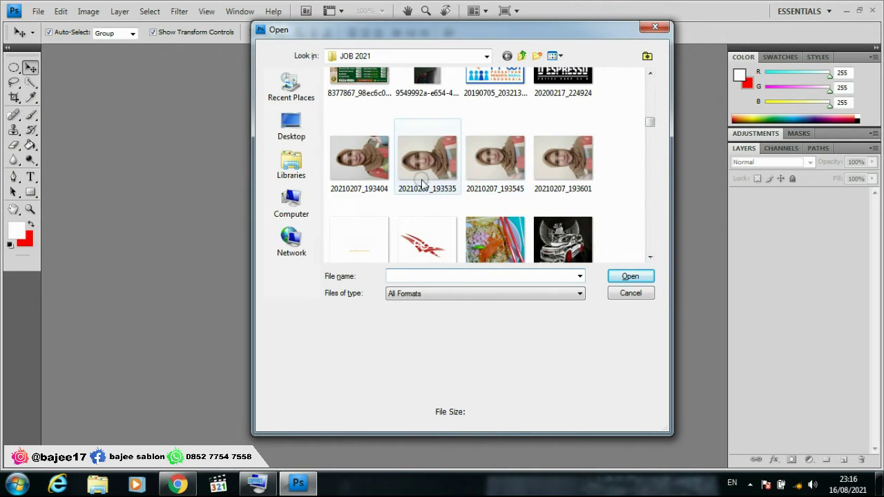
pyautogui.click(567, 163)
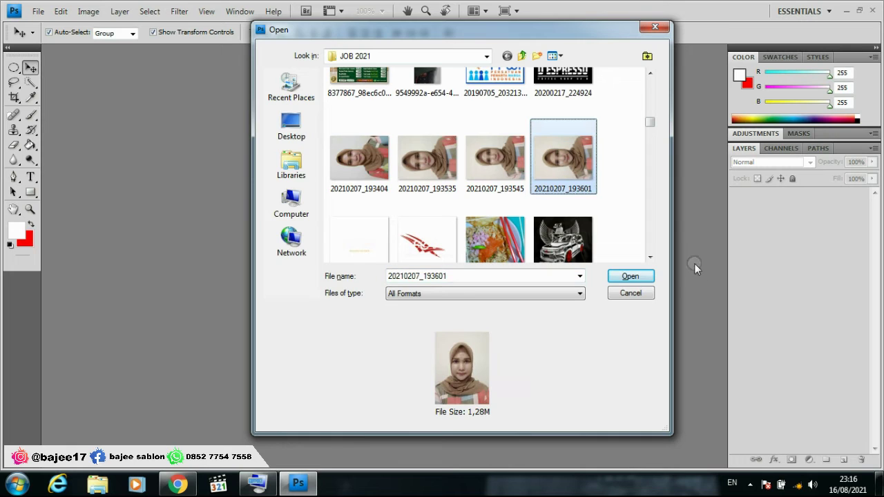
pyautogui.click(641, 276)
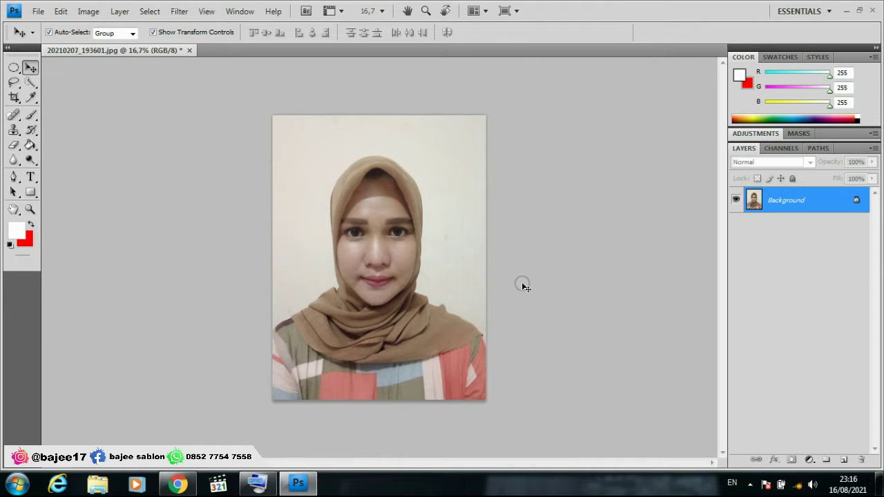
# Duplicate the Background into Layer 1 with Ctrl+J and switch to the Pen tool
pyautogui.hotkey('ctrl', 'j')
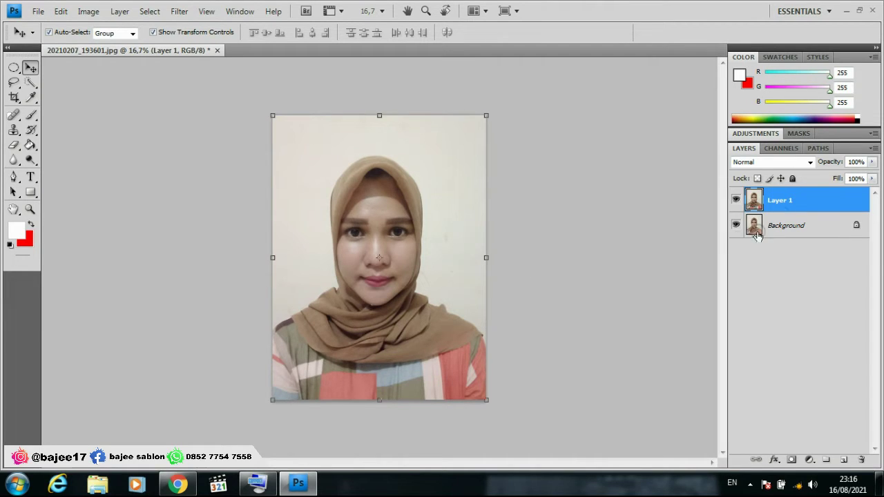
pyautogui.click(839, 198)
pyautogui.click(806, 230)
pyautogui.click(551, 250)
pyautogui.click(464, 221)
pyautogui.click(14, 178)
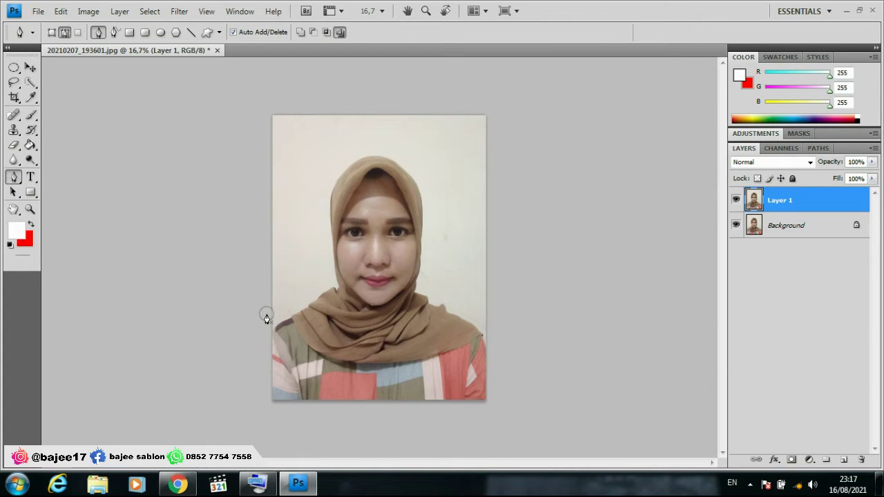
# Start the pen path off the lower-left edge and trace the scarf edge to the shoulder corner
pyautogui.scroll(1, 325, 336)
pyautogui.scroll(4, 242, 355)
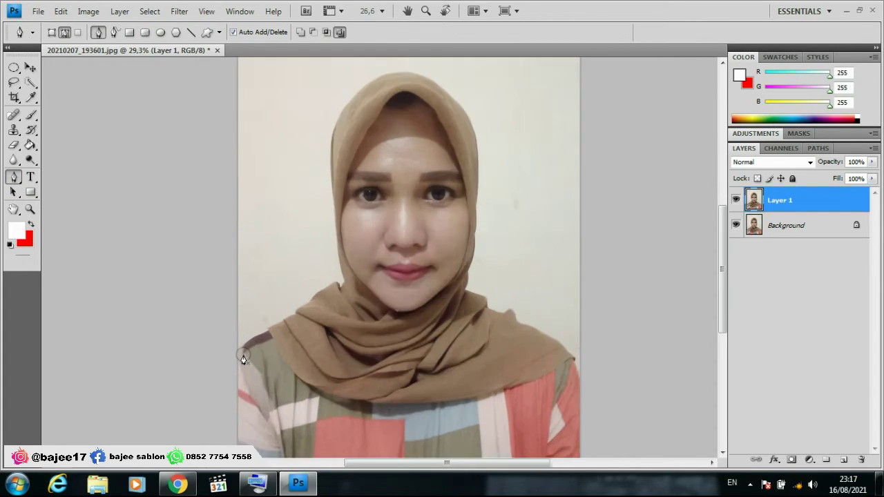
pyautogui.scroll(3, 254, 350)
pyautogui.scroll(3, 257, 363)
pyautogui.scroll(2, 223, 352)
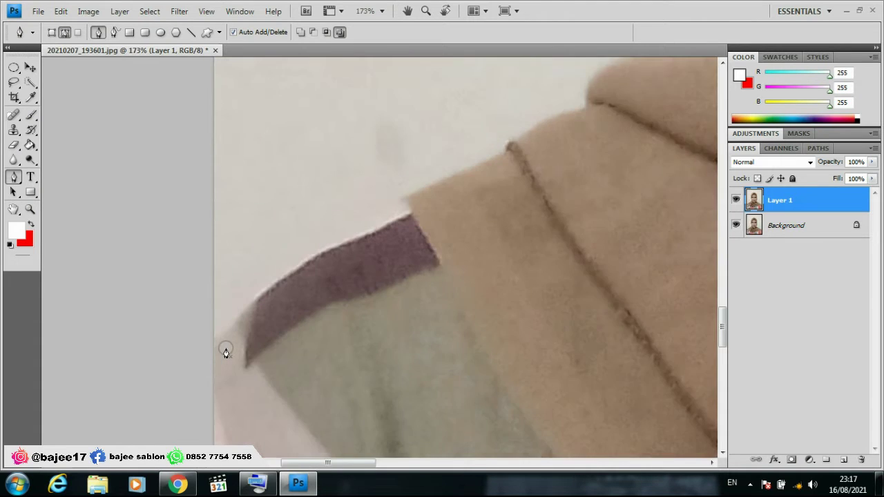
pyautogui.scroll(2, 214, 352)
pyautogui.click(152, 390)
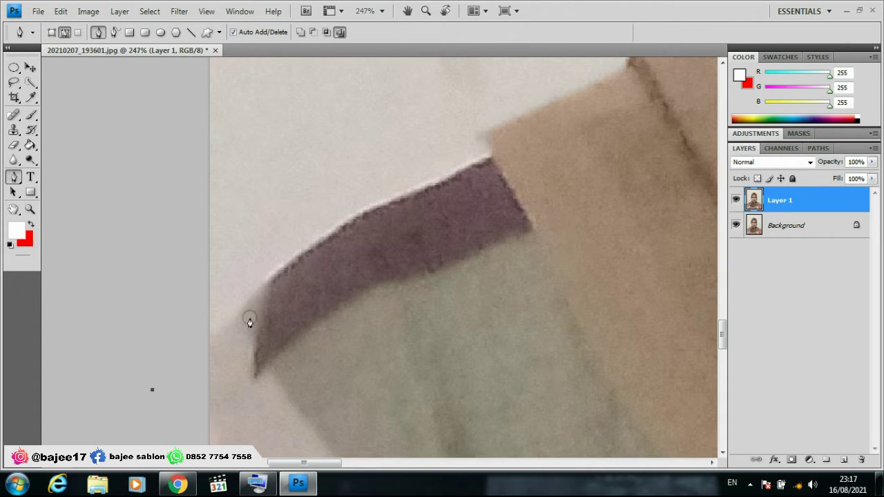
pyautogui.moveTo(259, 290); pyautogui.dragTo(293, 259)
pyautogui.click(297, 256)
pyautogui.click(352, 215)
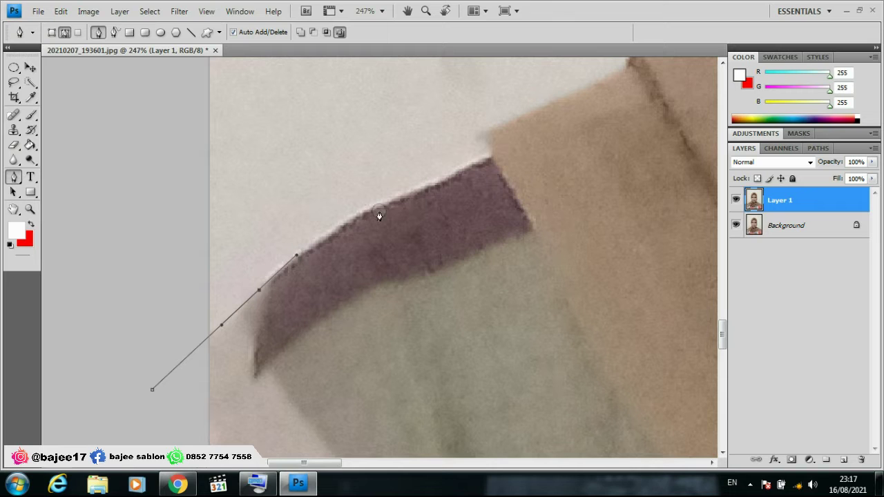
pyautogui.click(394, 199)
pyautogui.click(437, 183)
pyautogui.moveTo(491, 158); pyautogui.dragTo(489, 130)
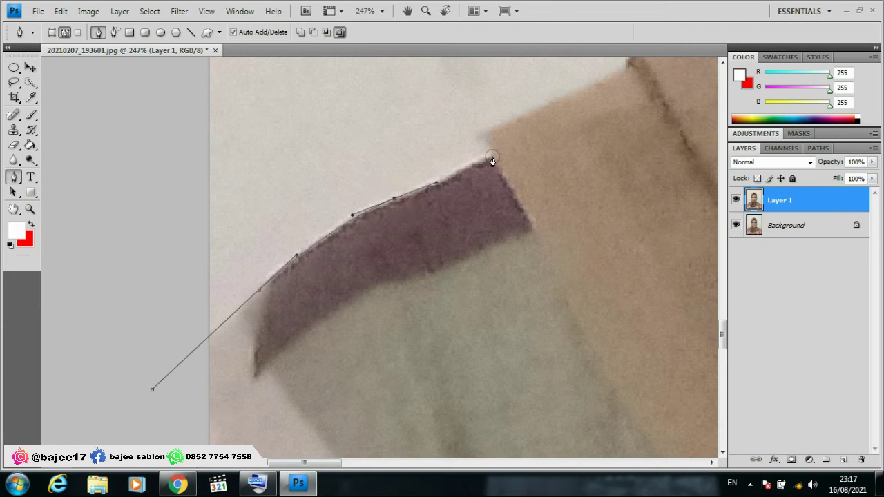
pyautogui.scroll(-2, 415, 208)
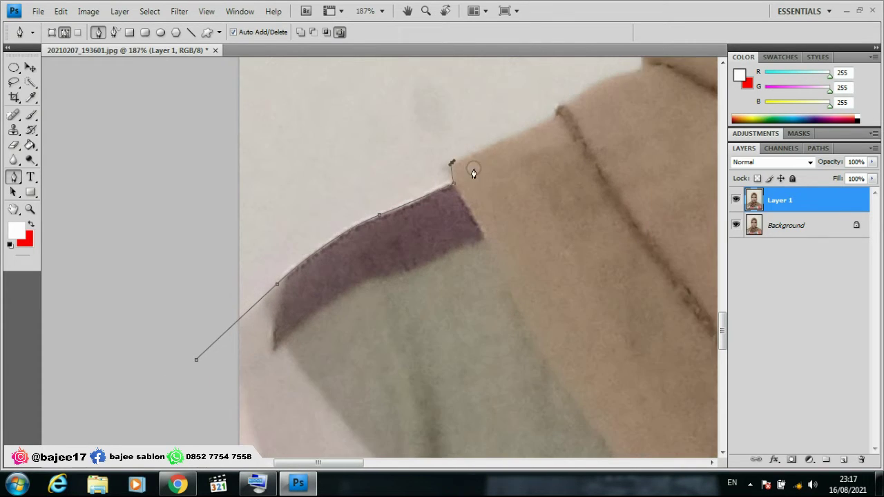
pyautogui.scroll(-2, 483, 172)
pyautogui.scroll(-2, 511, 165)
pyautogui.scroll(-2, 504, 165)
pyautogui.scroll(2, 487, 172)
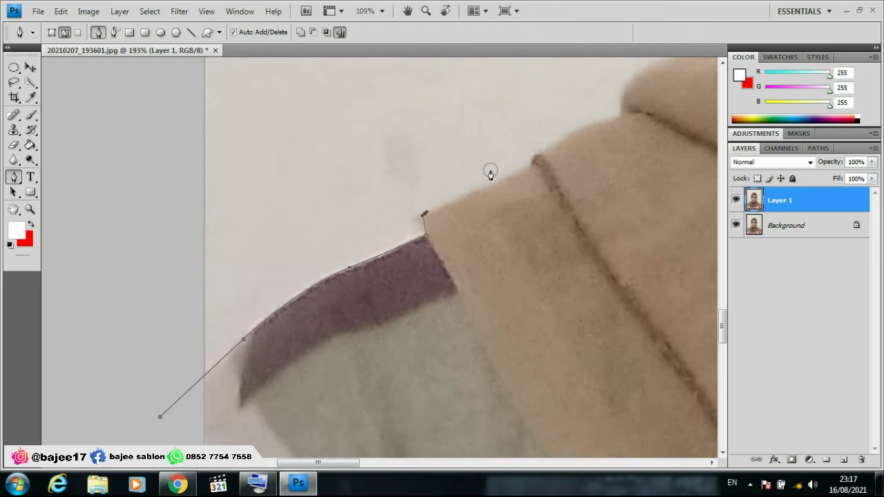
pyautogui.scroll(2, 490, 173)
pyautogui.click(524, 181)
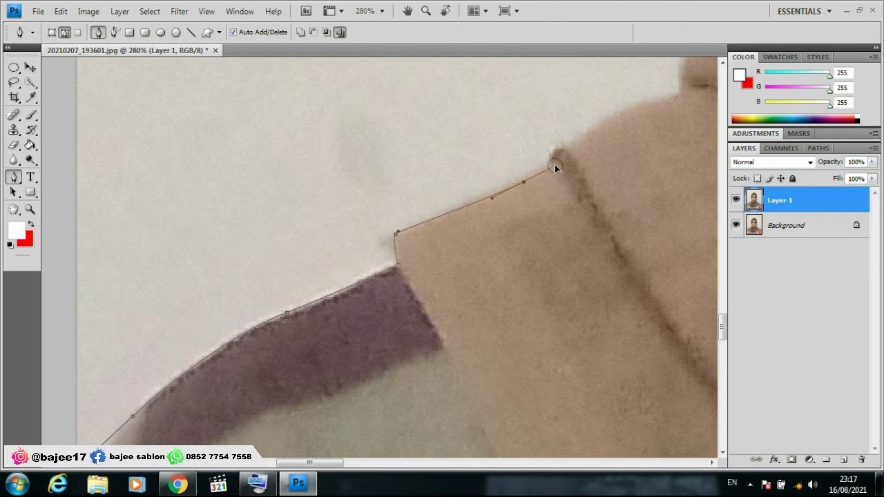
pyautogui.moveTo(557, 152); pyautogui.dragTo(574, 135)
# Curve the path over the shoulder fold and up the neck outline past the chin fold
pyautogui.scroll(-2, 222, 283)
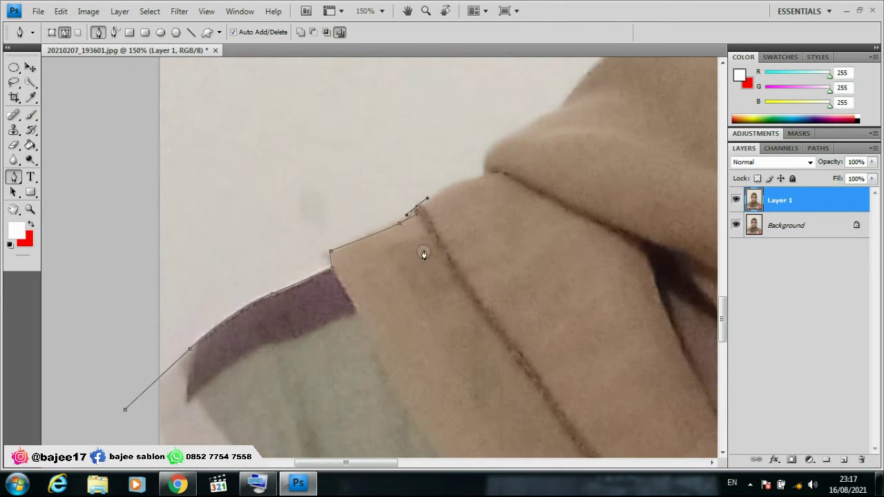
pyautogui.scroll(1, 422, 252)
pyautogui.scroll(1, 442, 162)
pyautogui.moveTo(443, 188); pyautogui.dragTo(491, 165)
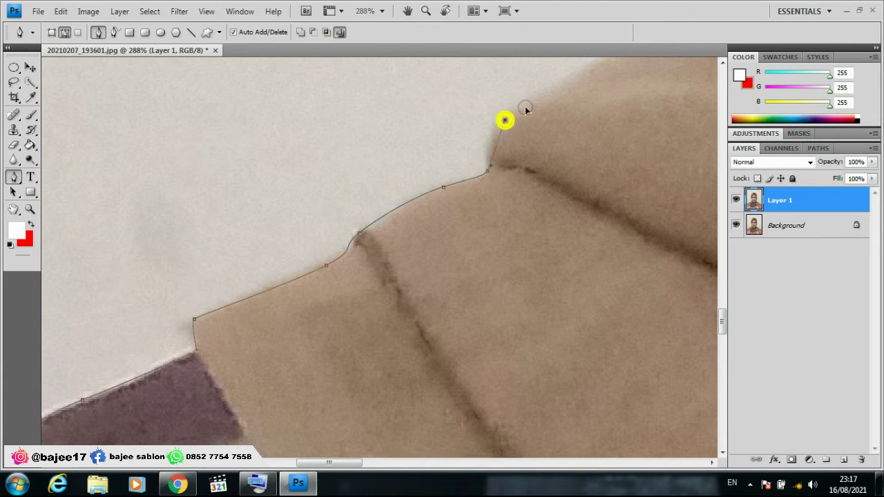
pyautogui.moveTo(536, 100); pyautogui.dragTo(537, 99)
pyautogui.scroll(-3, 328, 347)
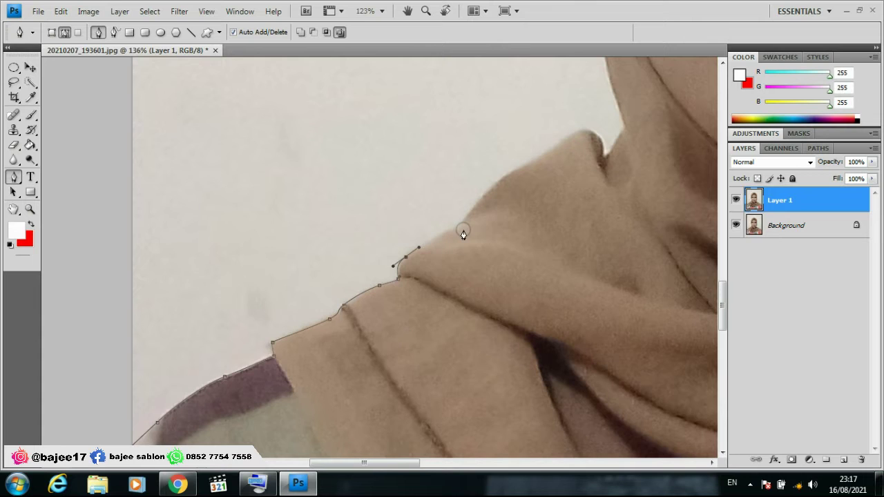
pyautogui.scroll(2, 462, 233)
pyautogui.scroll(1, 463, 229)
pyautogui.moveTo(451, 218); pyautogui.dragTo(479, 198)
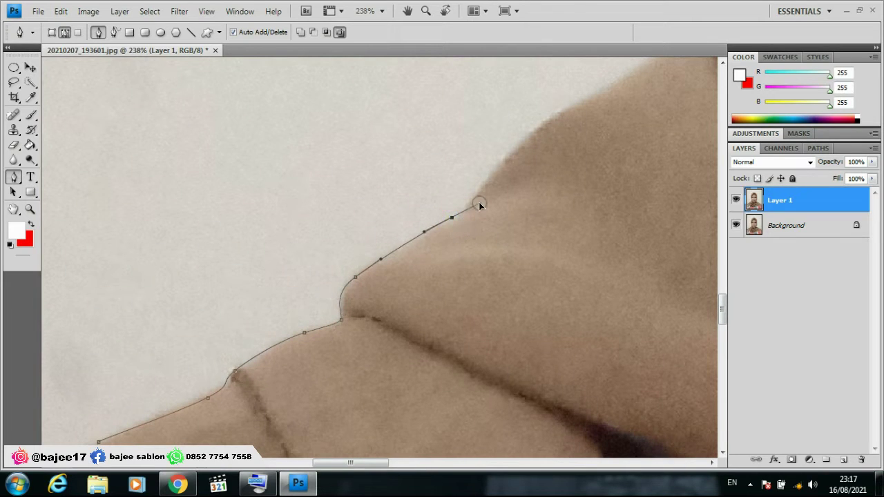
pyautogui.moveTo(527, 137); pyautogui.dragTo(562, 116)
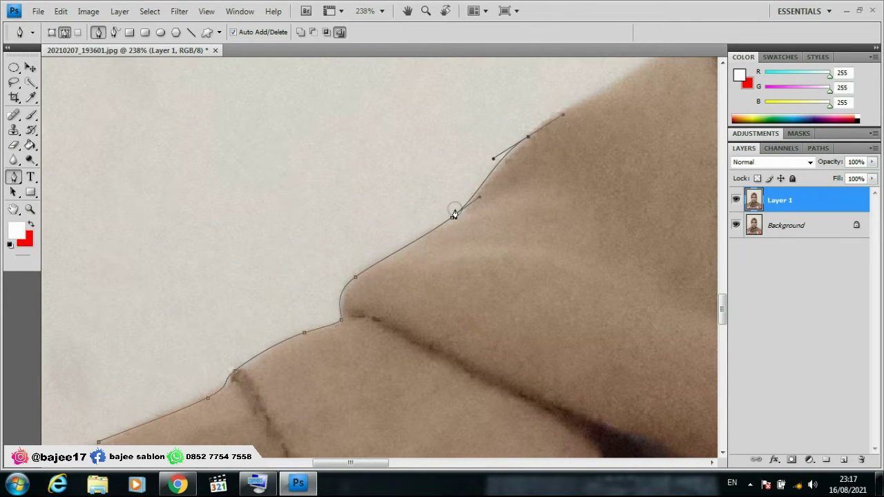
pyautogui.scroll(-2, 414, 276)
pyautogui.scroll(-2, 458, 251)
pyautogui.scroll(-1, 480, 263)
pyautogui.scroll(5, 480, 262)
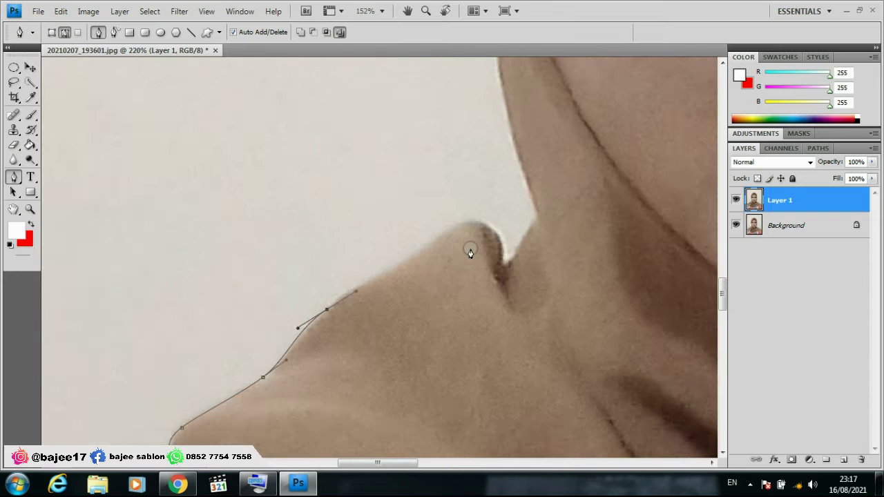
pyautogui.moveTo(440, 231)
pyautogui.mouseDown()
pyautogui.moveTo(473, 218)
pyautogui.moveTo(500, 243)
pyautogui.mouseUp()
pyautogui.click(504, 261)
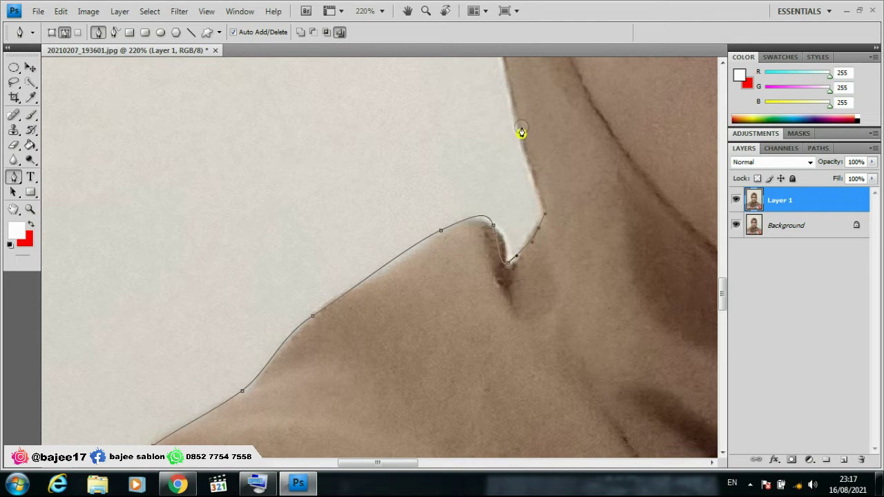
pyautogui.moveTo(521, 133); pyautogui.dragTo(512, 97)
# Continue the path up the hijab's side edge past eye level toward the forehead
pyautogui.scroll(-5, 533, 282)
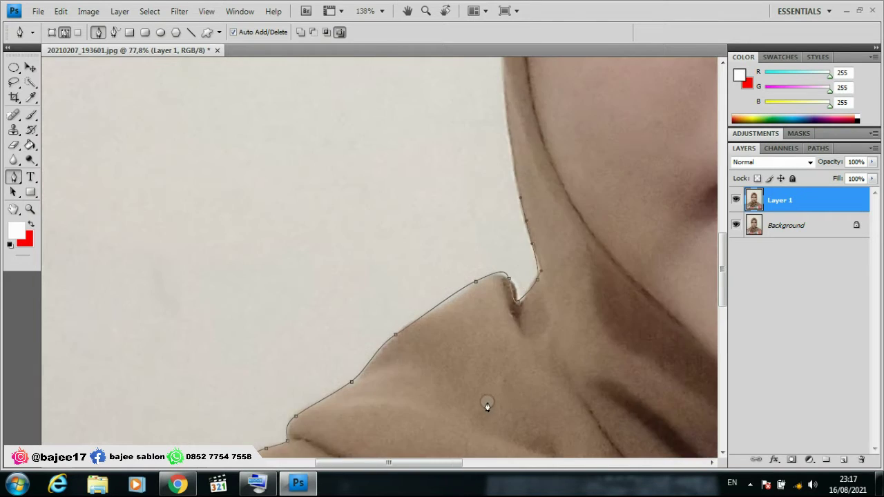
pyautogui.scroll(-2, 486, 405)
pyautogui.scroll(2, 486, 340)
pyautogui.scroll(2, 525, 274)
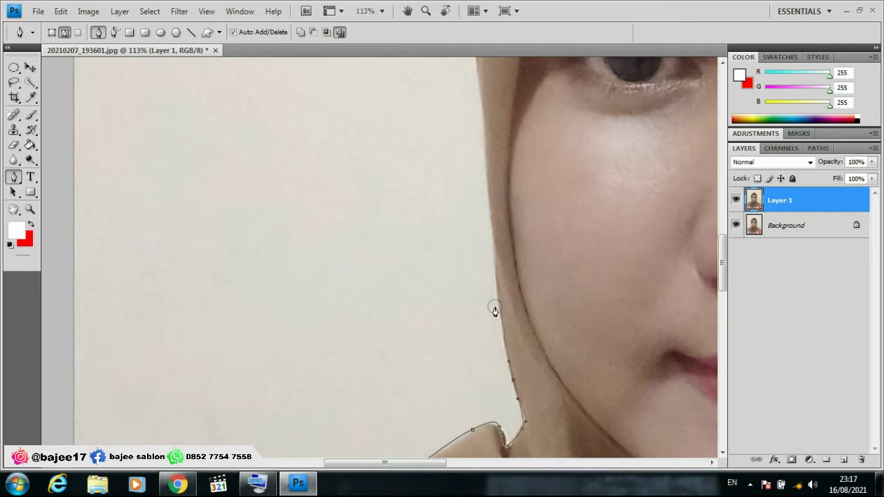
pyautogui.scroll(1, 491, 310)
pyautogui.scroll(1, 496, 307)
pyautogui.click(500, 314)
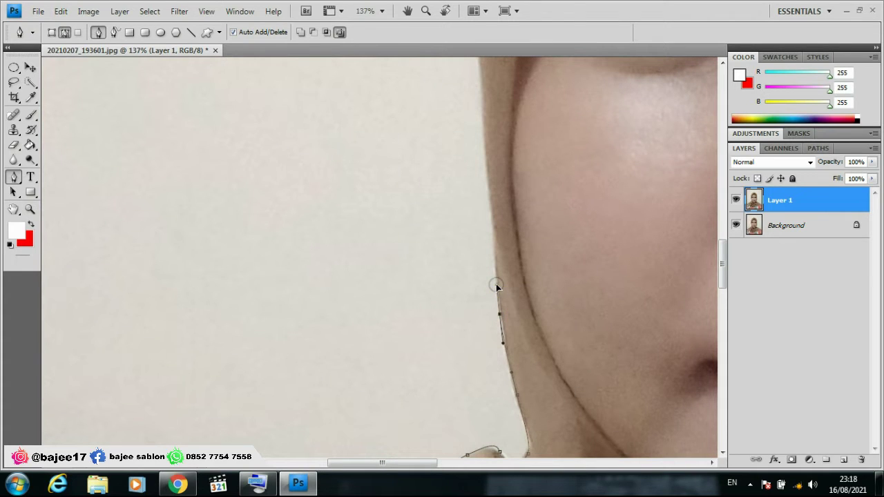
pyautogui.moveTo(490, 196); pyautogui.dragTo(486, 181)
pyautogui.scroll(-2, 479, 253)
pyautogui.click(430, 260)
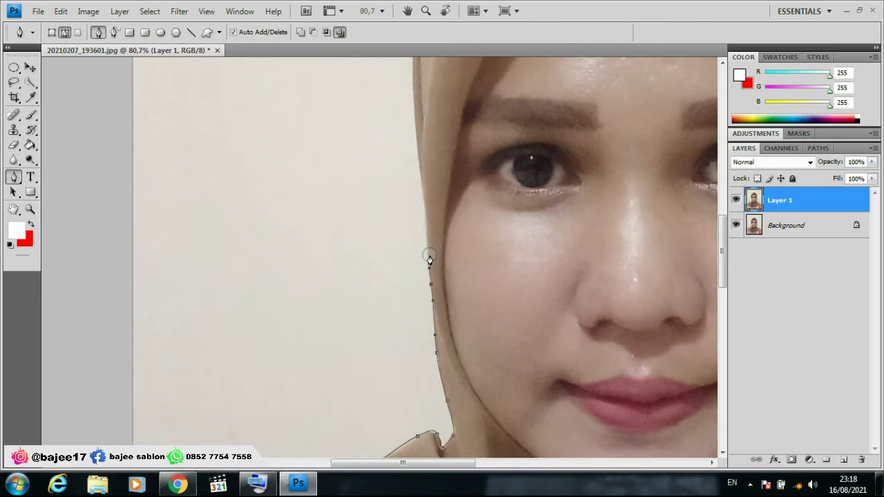
pyautogui.scroll(1, 431, 241)
pyautogui.scroll(1, 432, 241)
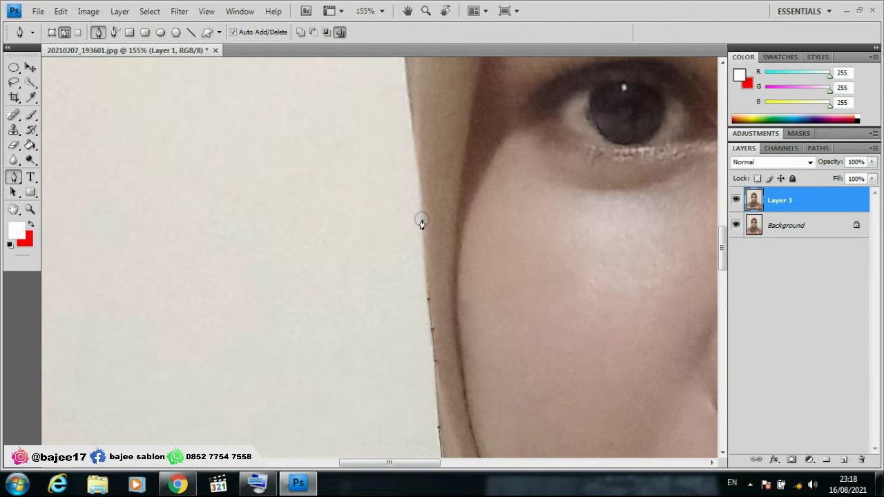
pyautogui.scroll(-2, 373, 421)
pyautogui.scroll(-1, 372, 316)
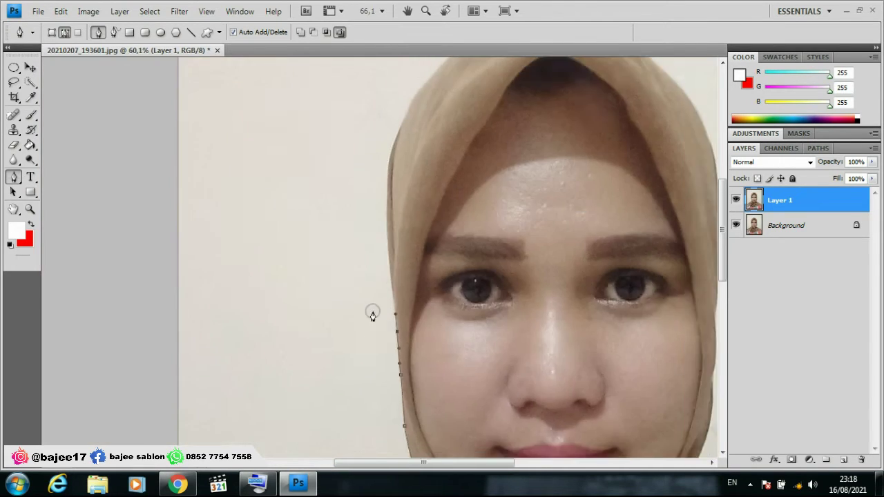
pyautogui.scroll(1, 372, 315)
pyautogui.scroll(1, 389, 290)
pyautogui.scroll(1, 401, 318)
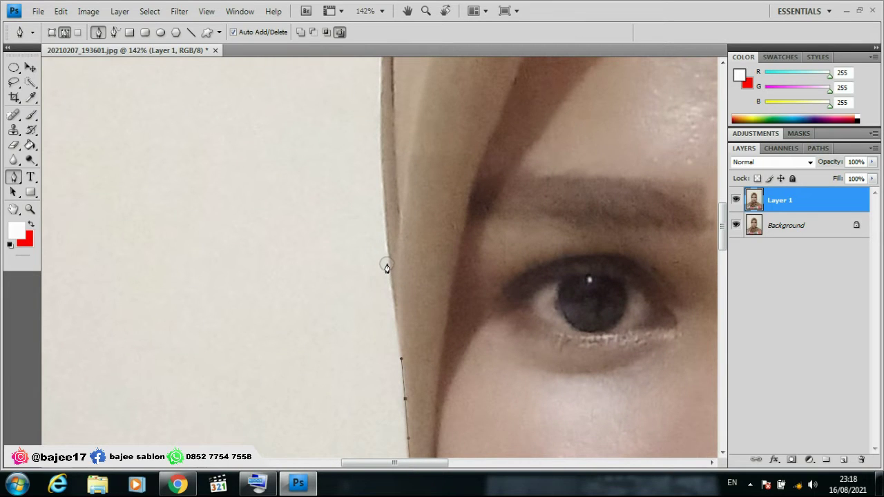
pyautogui.click(387, 271)
pyautogui.click(386, 244)
pyautogui.scroll(-1, 339, 387)
pyautogui.scroll(-1, 335, 366)
pyautogui.scroll(1, 359, 248)
pyautogui.scroll(1, 360, 291)
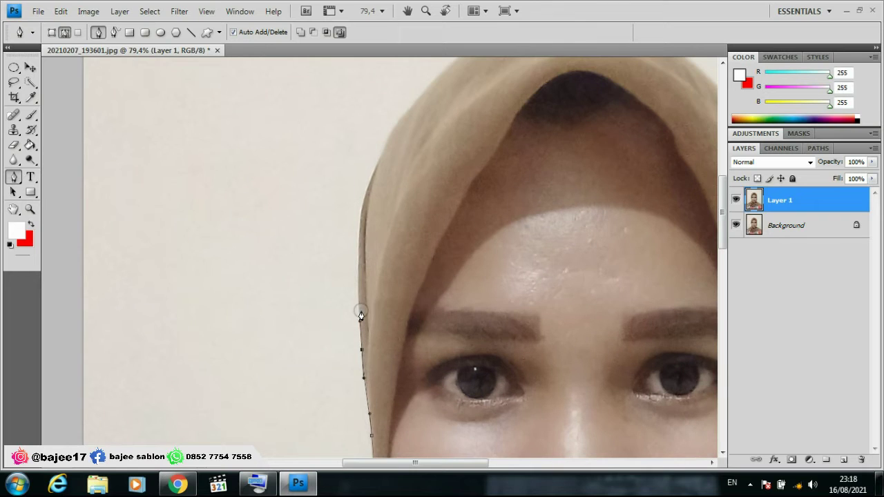
pyautogui.scroll(1, 359, 304)
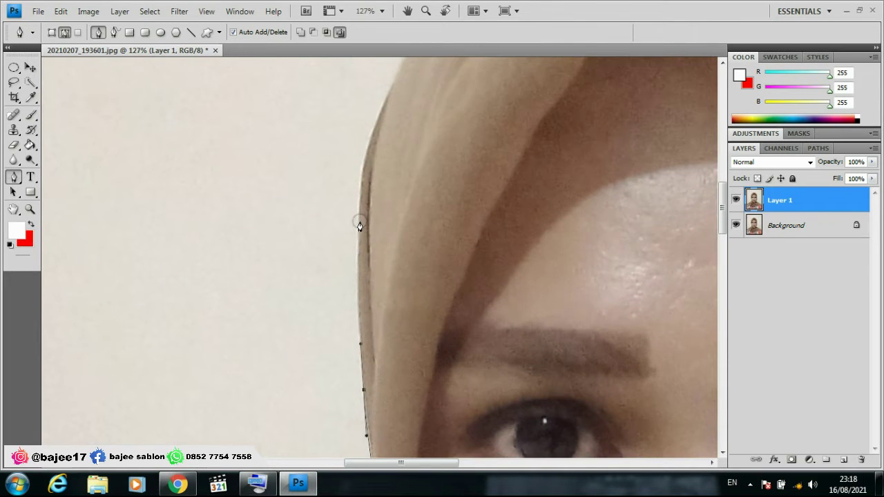
pyautogui.click(359, 220)
pyautogui.click(363, 177)
pyautogui.click(380, 110)
pyautogui.scroll(-2, 308, 256)
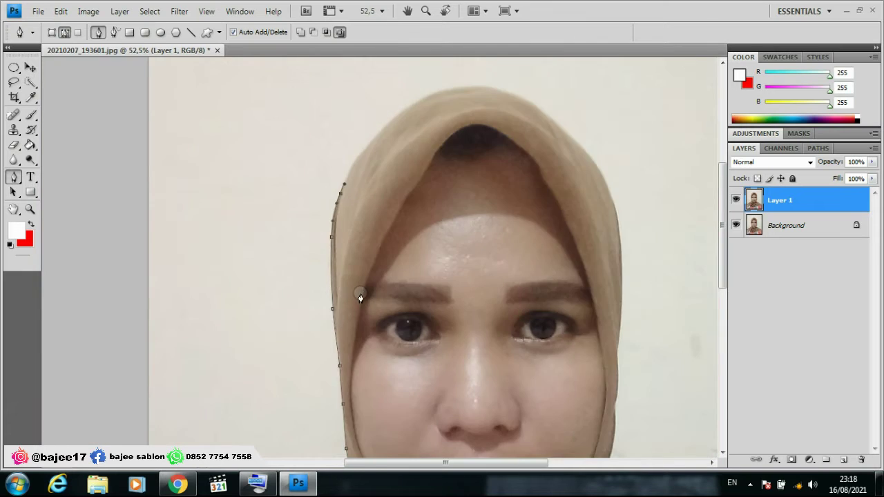
# Add smooth pen anchors that arc the path over the hijab's crown
pyautogui.scroll(-1, 361, 293)
pyautogui.scroll(1, 365, 217)
pyautogui.scroll(1, 389, 223)
pyautogui.scroll(1, 373, 209)
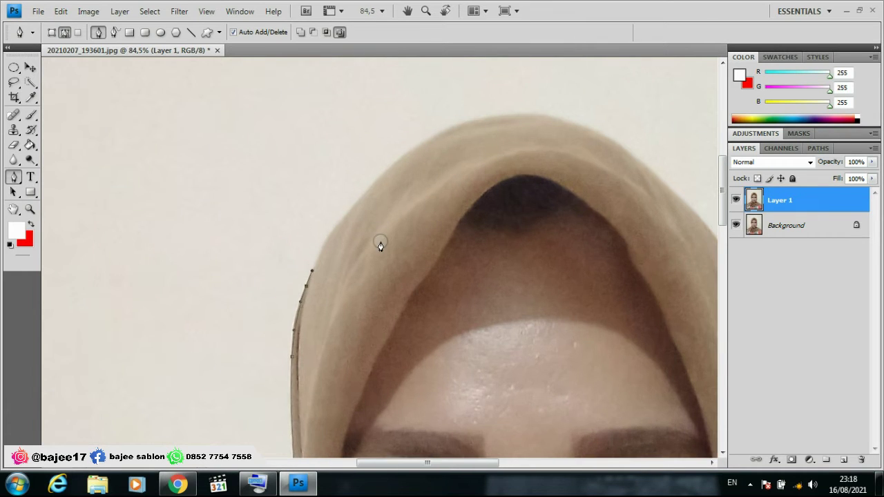
pyautogui.scroll(1, 380, 235)
pyautogui.moveTo(370, 187); pyautogui.dragTo(399, 150)
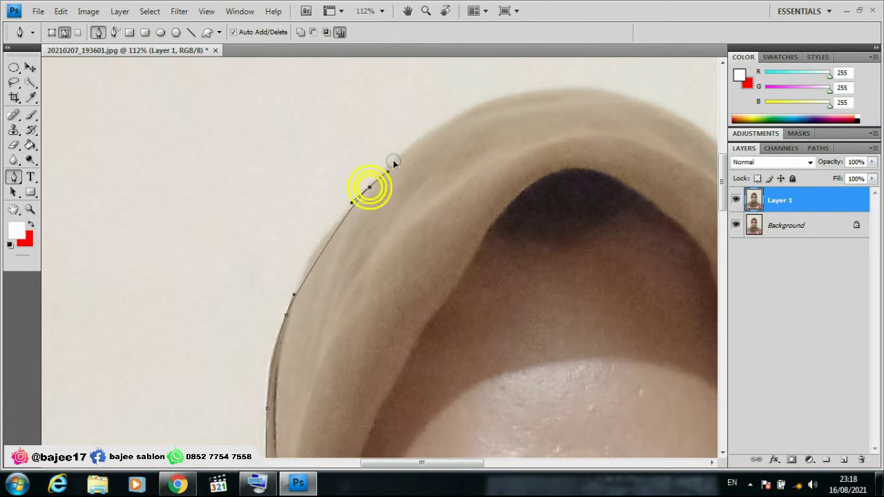
pyautogui.moveTo(489, 107); pyautogui.dragTo(520, 96)
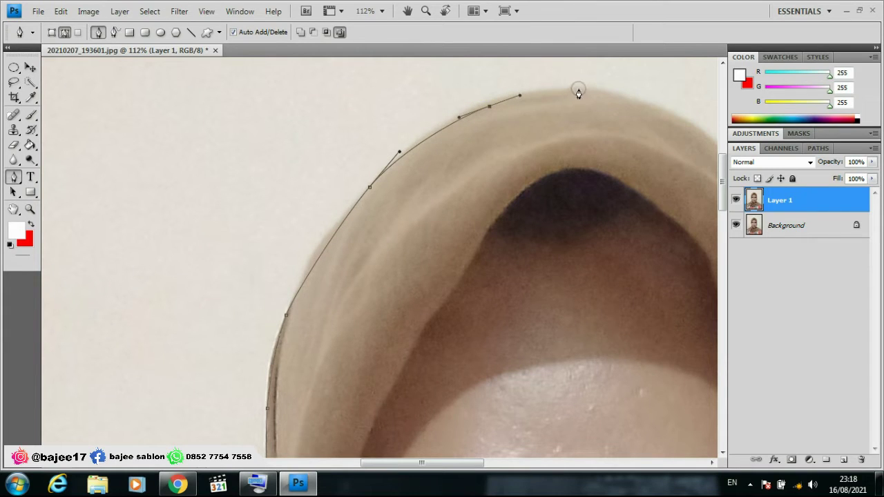
pyautogui.moveTo(590, 92); pyautogui.dragTo(617, 94)
pyautogui.scroll(-2, 456, 131)
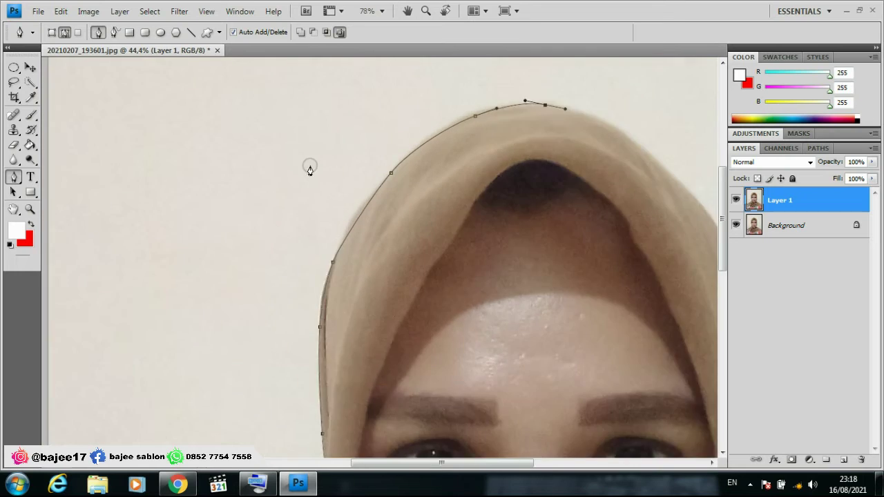
pyautogui.scroll(-4, 309, 170)
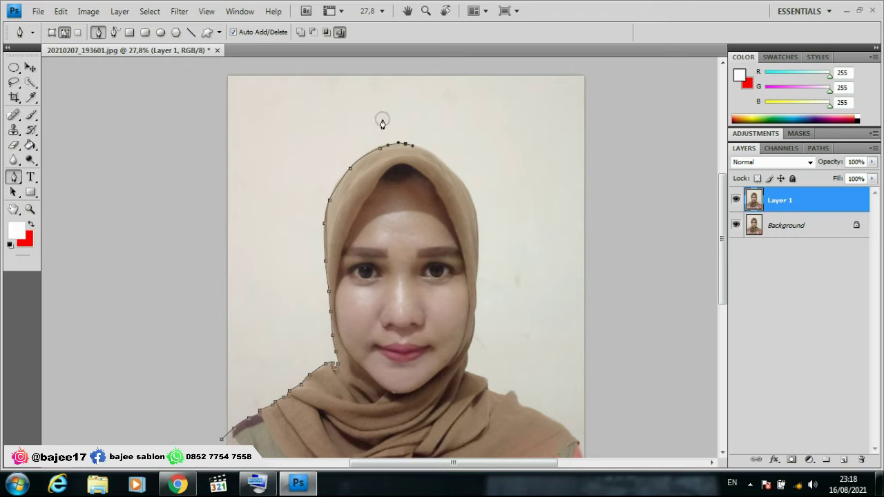
pyautogui.scroll(1, 469, 179)
pyautogui.scroll(2, 458, 148)
pyautogui.scroll(2, 442, 169)
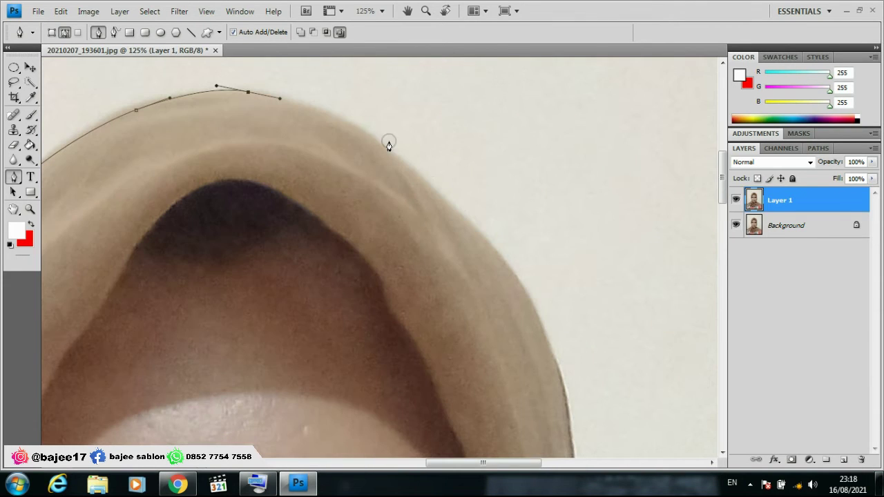
# Carry the path with curved anchors down the hijab's right edge to cheek level
pyautogui.moveTo(358, 127); pyautogui.dragTo(378, 141)
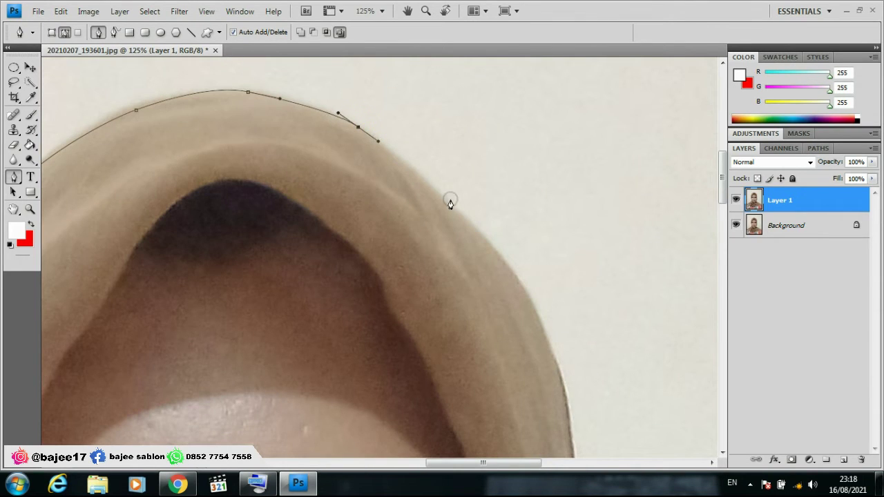
pyautogui.moveTo(464, 221); pyautogui.dragTo(487, 243)
pyautogui.scroll(-3, 511, 261)
pyautogui.scroll(2, 512, 261)
pyautogui.scroll(2, 497, 274)
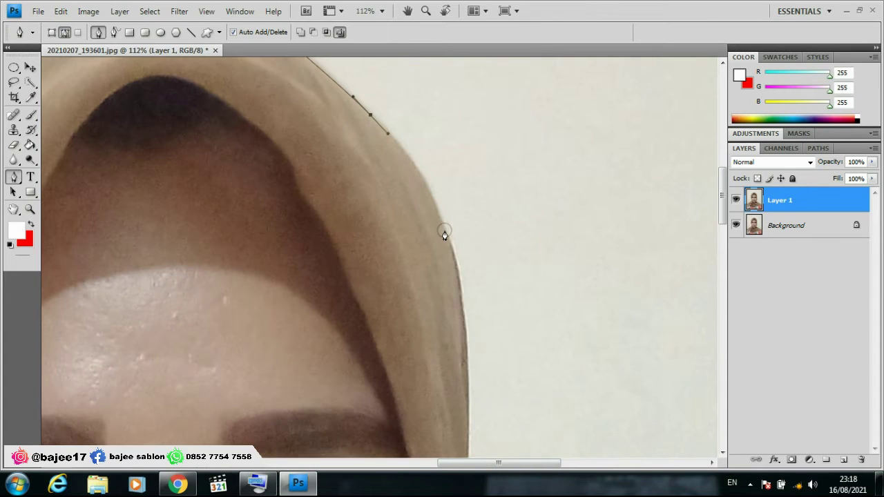
pyautogui.moveTo(445, 235); pyautogui.dragTo(460, 293)
pyautogui.scroll(-2, 455, 241)
pyautogui.scroll(-1, 455, 290)
pyautogui.scroll(1, 459, 324)
pyautogui.scroll(2, 470, 345)
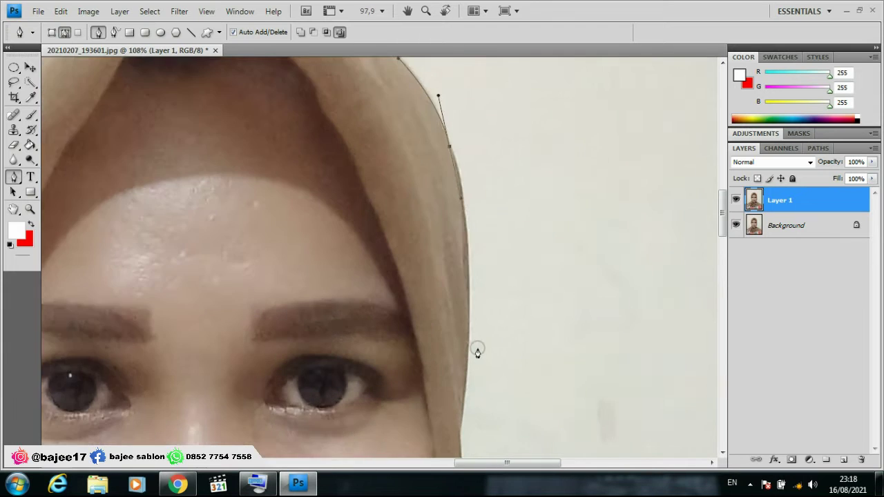
pyautogui.scroll(2, 477, 352)
pyautogui.moveTo(465, 290); pyautogui.dragTo(458, 364)
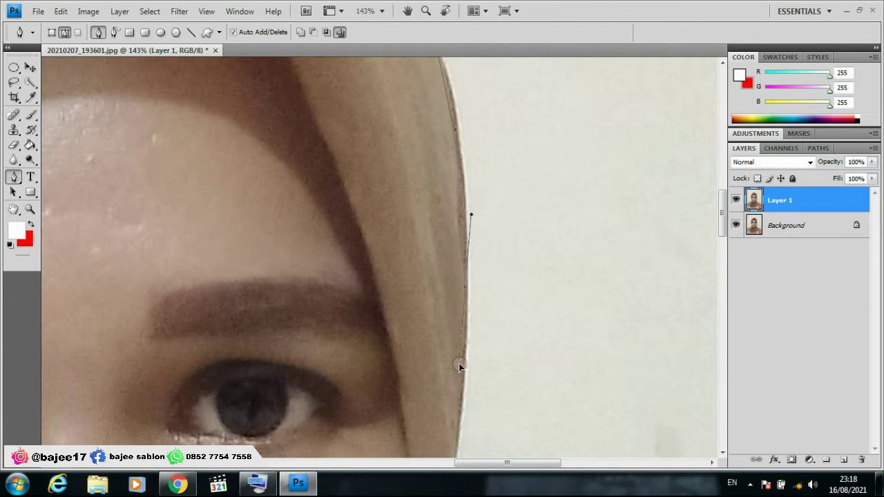
pyautogui.scroll(-4, 436, 249)
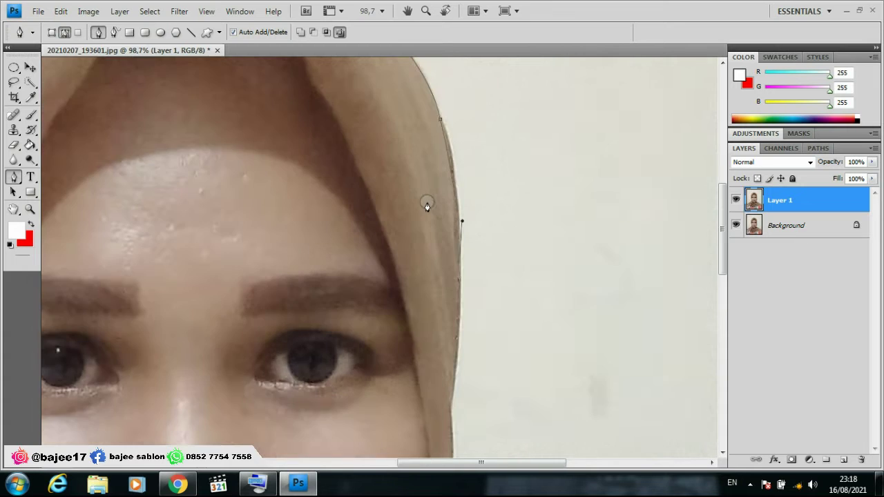
pyautogui.scroll(-4, 436, 270)
pyautogui.scroll(-1, 436, 270)
pyautogui.scroll(2, 434, 309)
pyautogui.scroll(3, 433, 237)
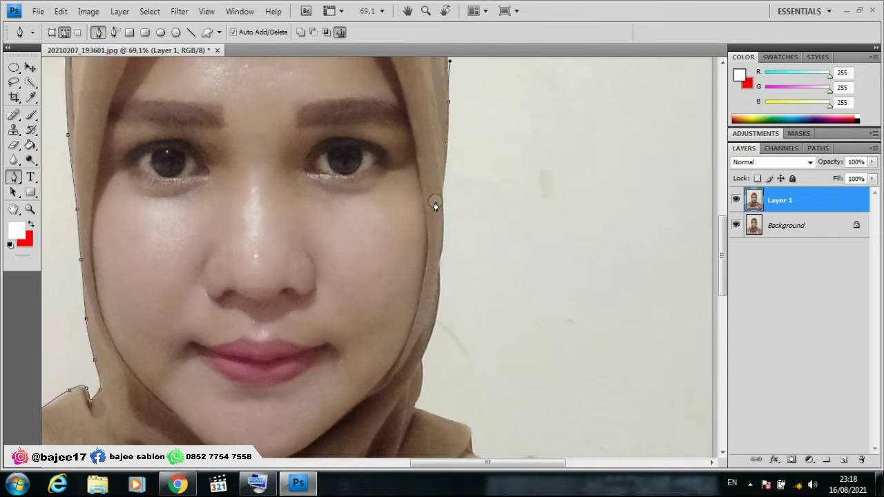
# Place pen anchors down the hijab beside the cheek and past the chin
pyautogui.click(446, 179)
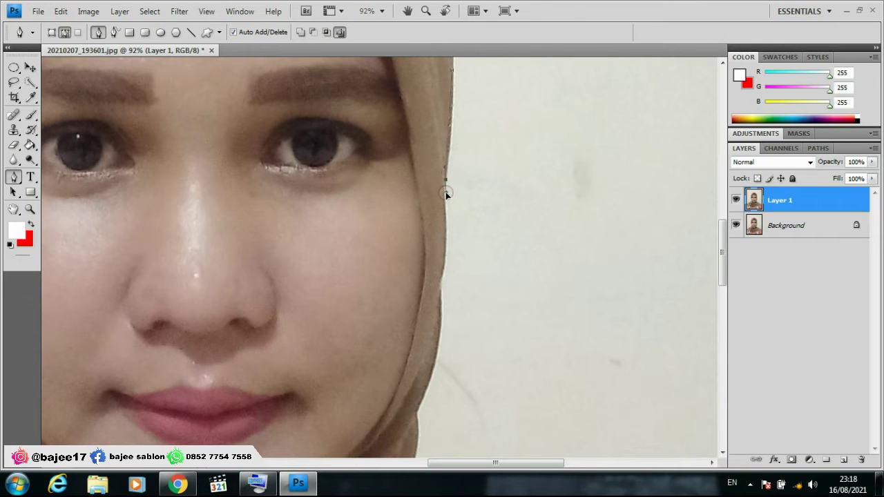
pyautogui.moveTo(446, 253); pyautogui.dragTo(441, 268)
pyautogui.scroll(-3, 432, 290)
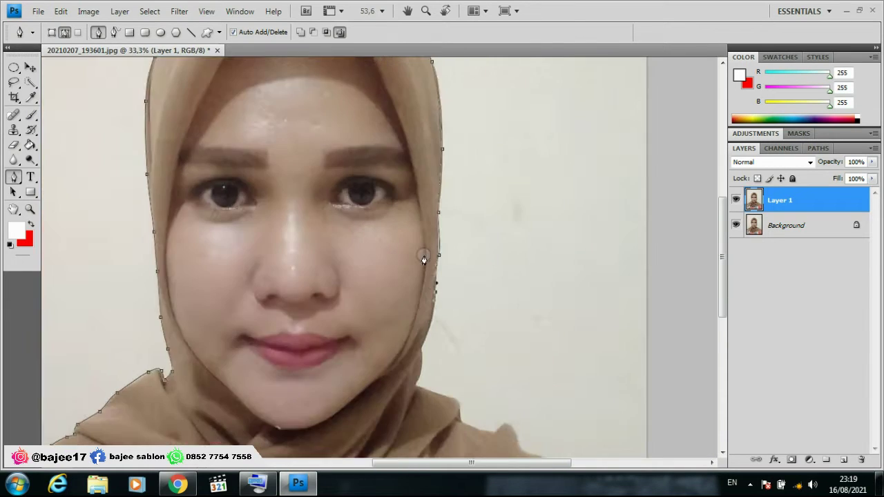
pyautogui.scroll(3, 425, 297)
pyautogui.scroll(2, 418, 295)
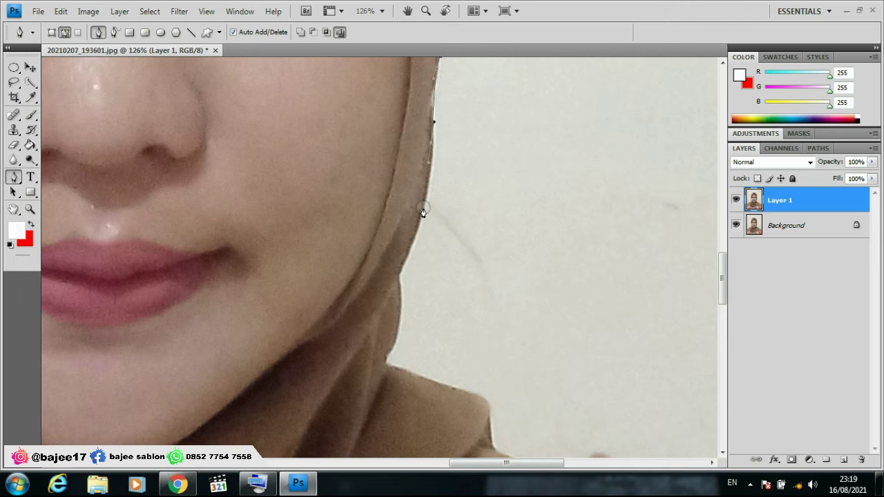
pyautogui.click(414, 241)
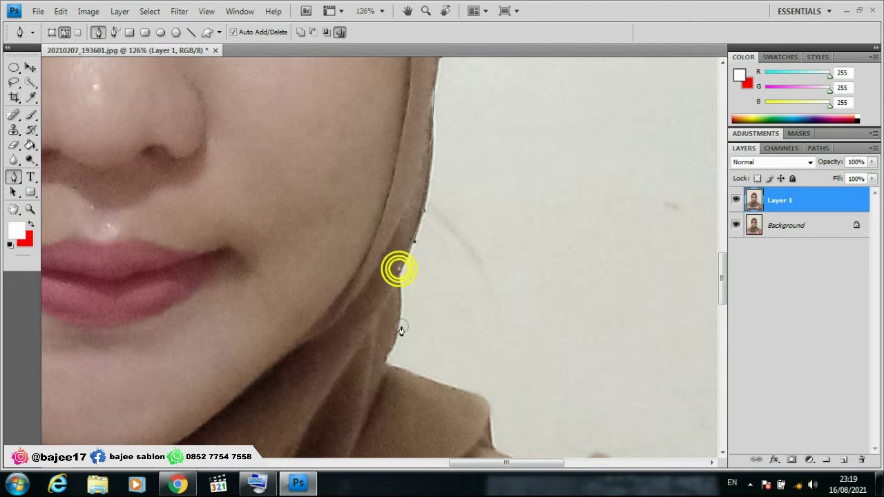
pyautogui.click(399, 268)
pyautogui.moveTo(399, 321); pyautogui.dragTo(399, 337)
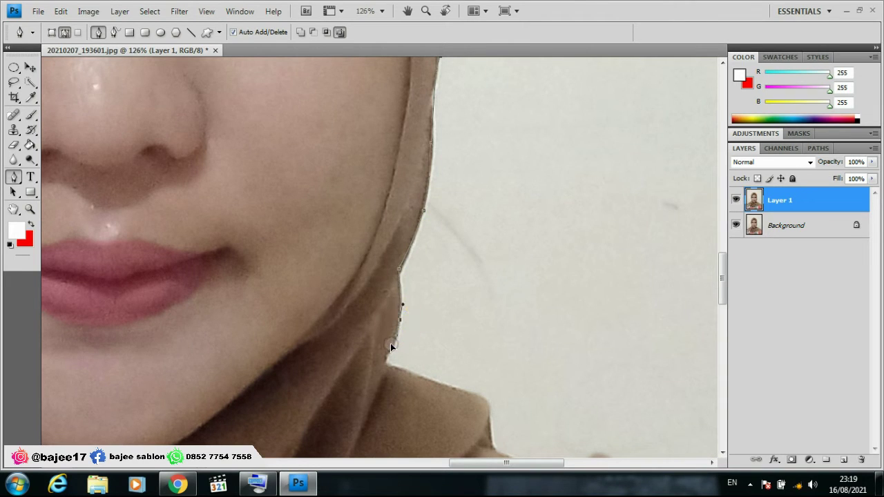
pyautogui.click(386, 358)
pyautogui.click(482, 403)
# Add outline anchors around the hijab's fold near the neck
pyautogui.scroll(-2, 484, 404)
pyautogui.scroll(-1, 427, 351)
pyautogui.scroll(2, 469, 401)
pyautogui.scroll(2, 467, 395)
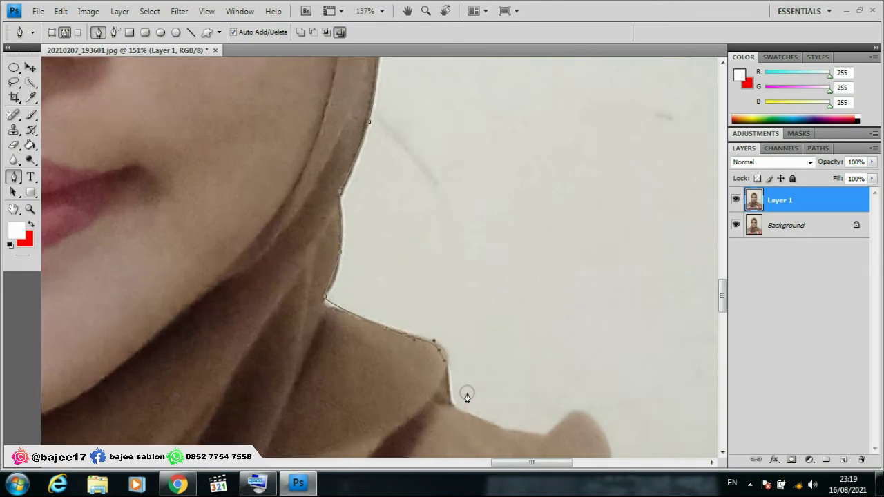
pyautogui.scroll(2, 467, 397)
pyautogui.click(449, 413)
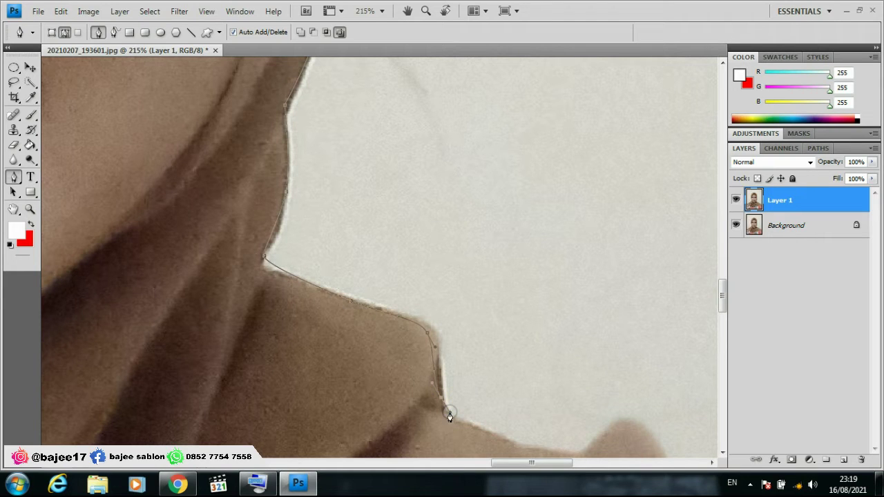
pyautogui.click(492, 437)
pyautogui.scroll(-3, 325, 325)
pyautogui.scroll(-2, 414, 383)
pyautogui.scroll(2, 411, 377)
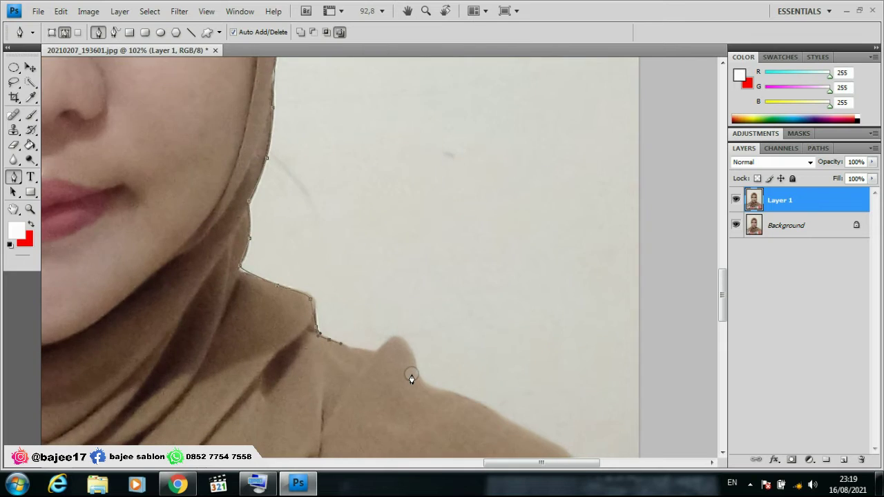
pyautogui.scroll(2, 390, 356)
# Trace the path along the right shoulder out to the photo's right edge
pyautogui.click(369, 343)
pyautogui.click(383, 352)
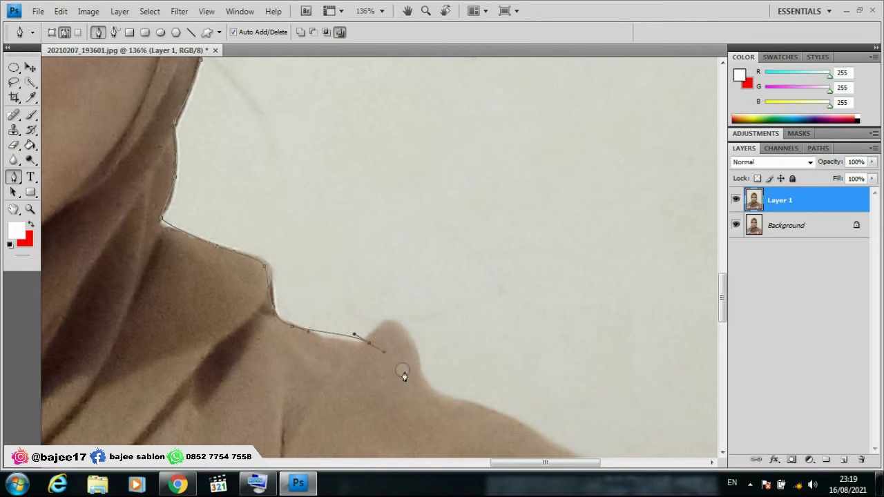
pyautogui.click(412, 385)
pyautogui.click(436, 398)
pyautogui.click(463, 408)
pyautogui.scroll(-1, 463, 408)
pyautogui.scroll(-2, 322, 332)
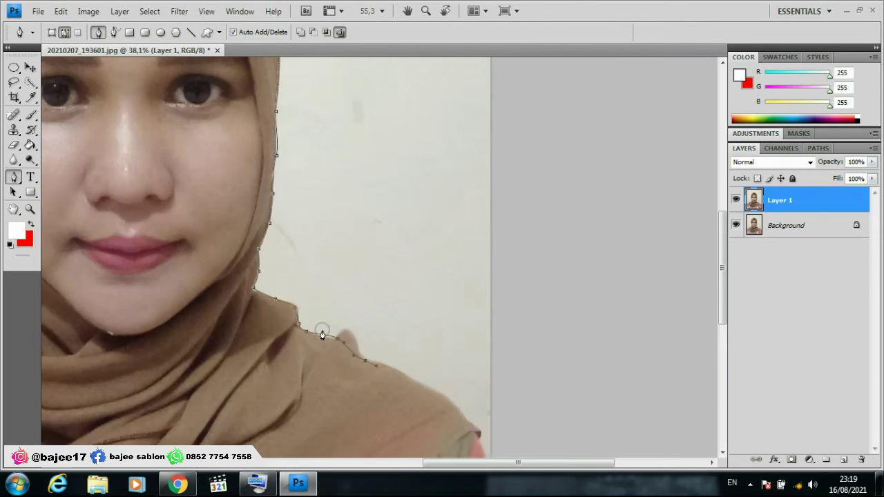
pyautogui.scroll(-1, 405, 401)
pyautogui.scroll(3, 403, 394)
pyautogui.scroll(1, 357, 337)
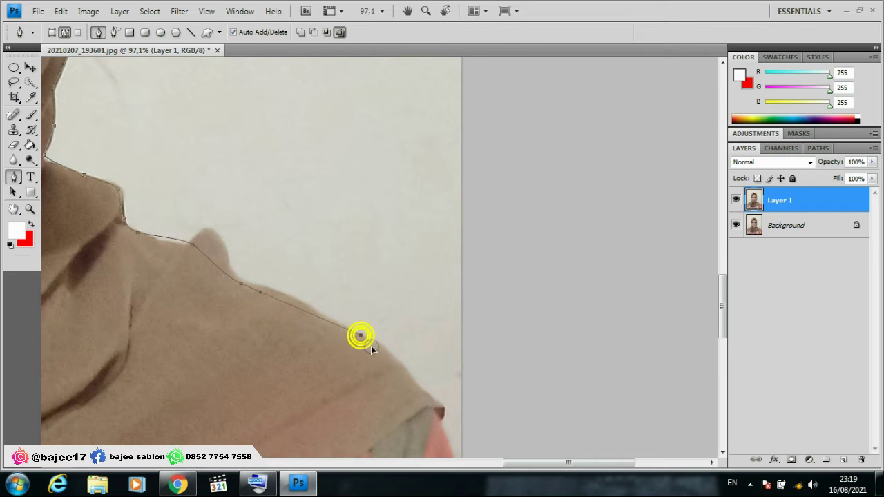
pyautogui.click(426, 398)
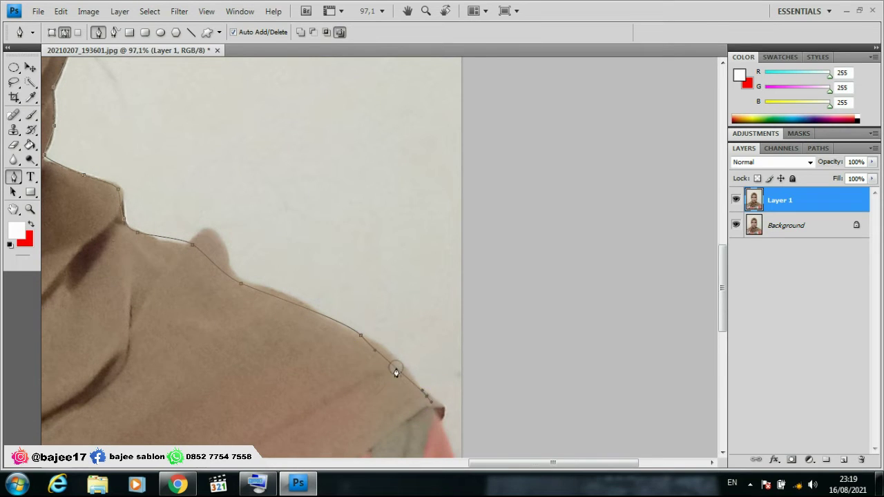
pyautogui.scroll(-3, 396, 373)
pyautogui.scroll(-2, 424, 408)
pyautogui.scroll(2, 574, 382)
pyautogui.scroll(2, 588, 360)
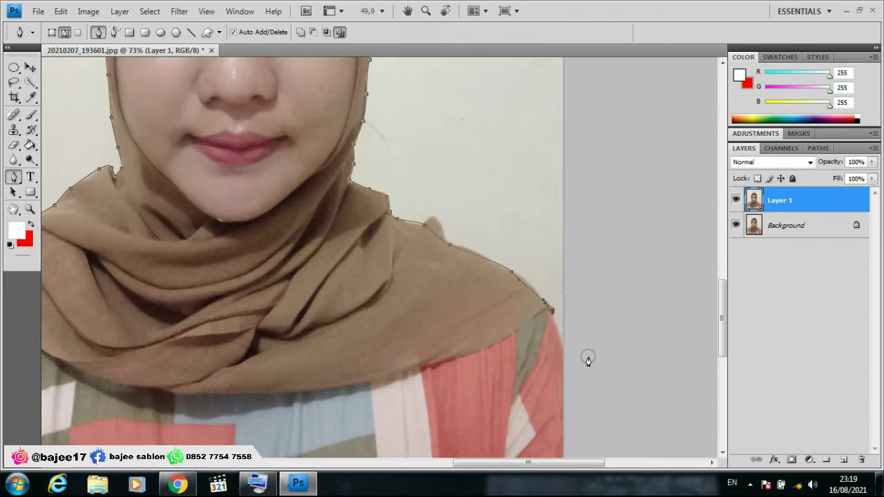
pyautogui.scroll(4, 588, 360)
pyautogui.moveTo(528, 309); pyautogui.dragTo(534, 324)
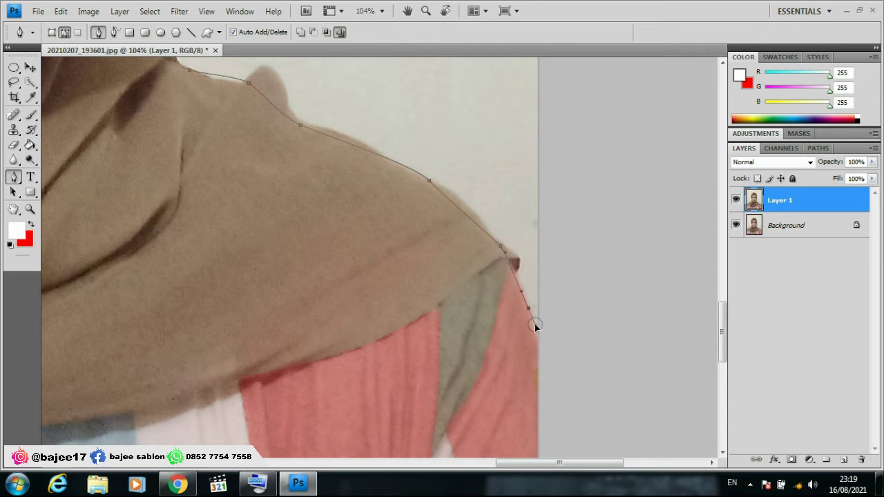
pyautogui.click(556, 364)
pyautogui.scroll(-2, 563, 379)
pyautogui.scroll(-6, 553, 298)
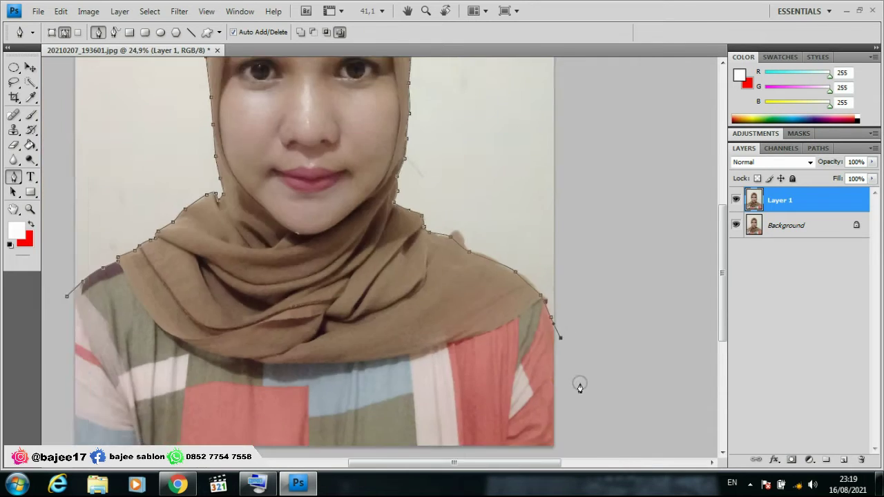
pyautogui.scroll(-12, 578, 382)
# Loop the path outside the canvas over the top and down the left, closing at the start anchor
pyautogui.scroll(1, 499, 188)
pyautogui.click(531, 120)
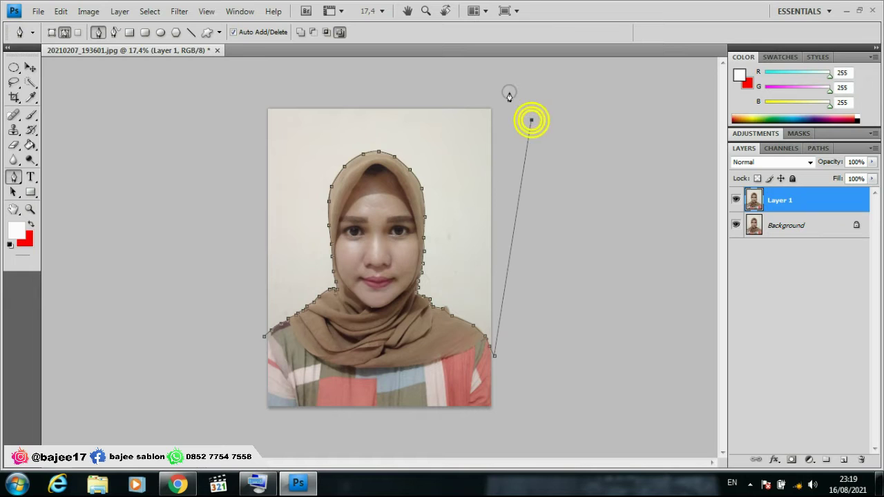
pyautogui.moveTo(493, 81); pyautogui.dragTo(475, 80)
pyautogui.click(213, 86)
pyautogui.click(206, 338)
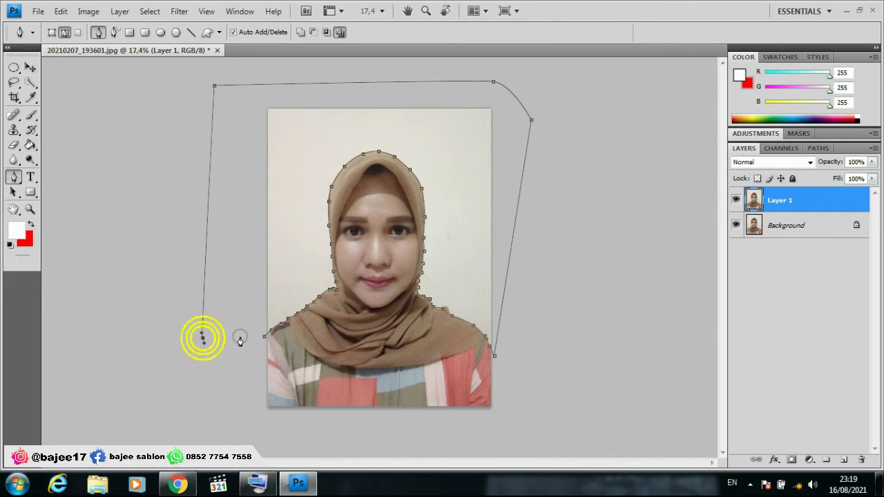
pyautogui.scroll(5, 207, 338)
pyautogui.scroll(2, 190, 387)
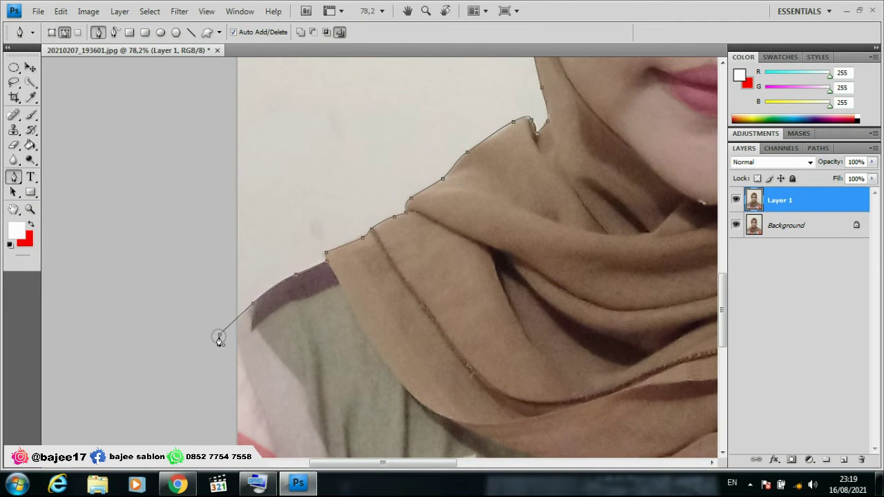
pyautogui.click(219, 336)
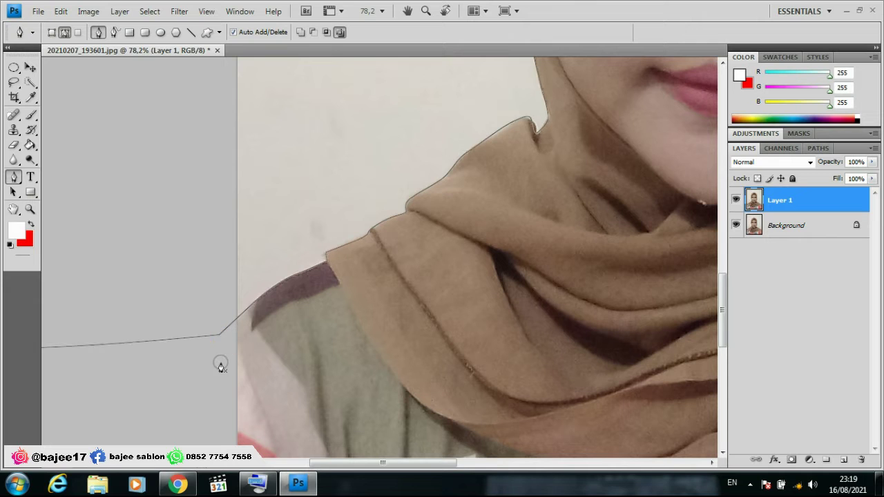
pyautogui.scroll(-5, 217, 365)
pyautogui.scroll(-1, 300, 401)
pyautogui.scroll(-1, 257, 286)
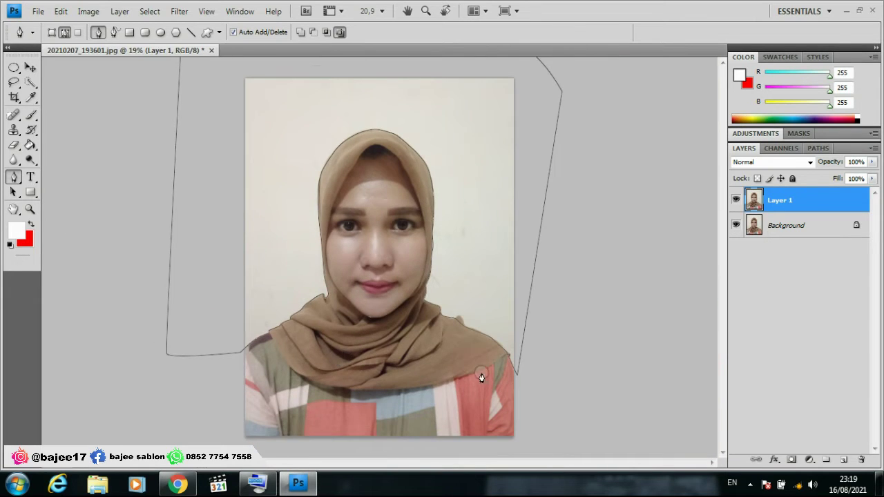
pyautogui.scroll(-2, 409, 164)
pyautogui.scroll(3, 293, 134)
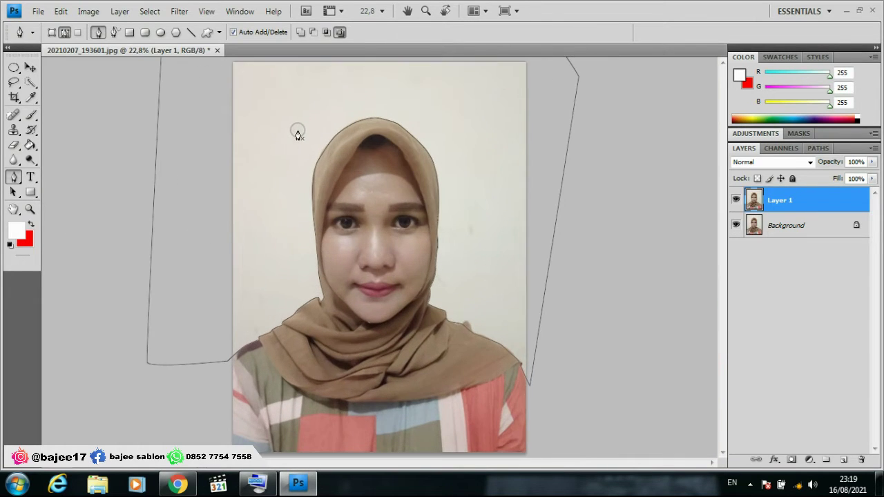
# Convert the closed pen path into a selection with Feather Radius 0
pyautogui.scroll(1, 298, 134)
pyautogui.scroll(1, 352, 118)
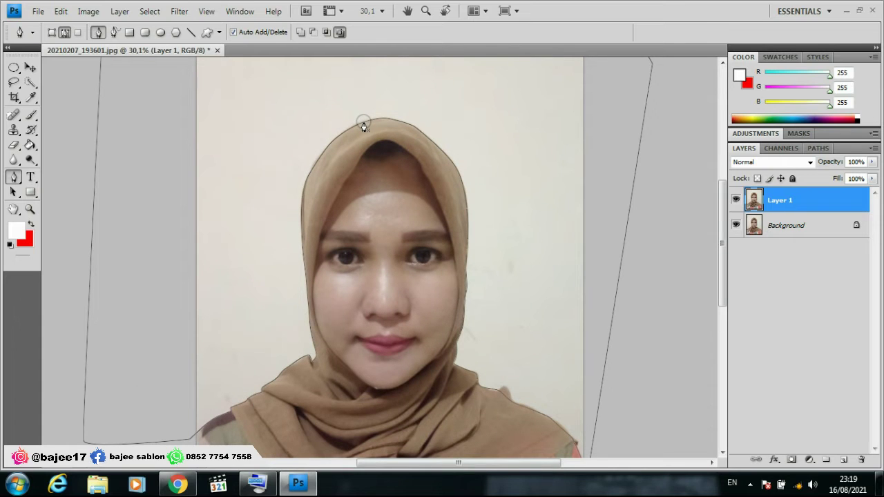
pyautogui.rightClick(363, 127)
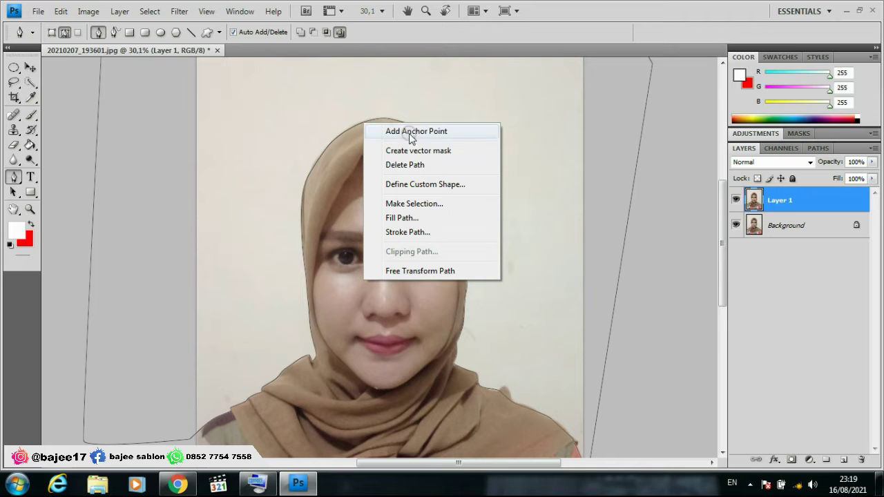
pyautogui.click(454, 206)
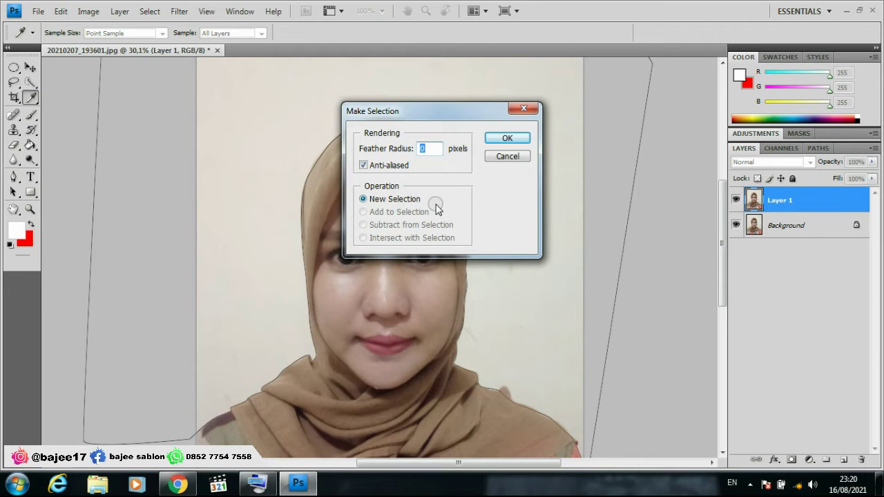
pyautogui.click(506, 138)
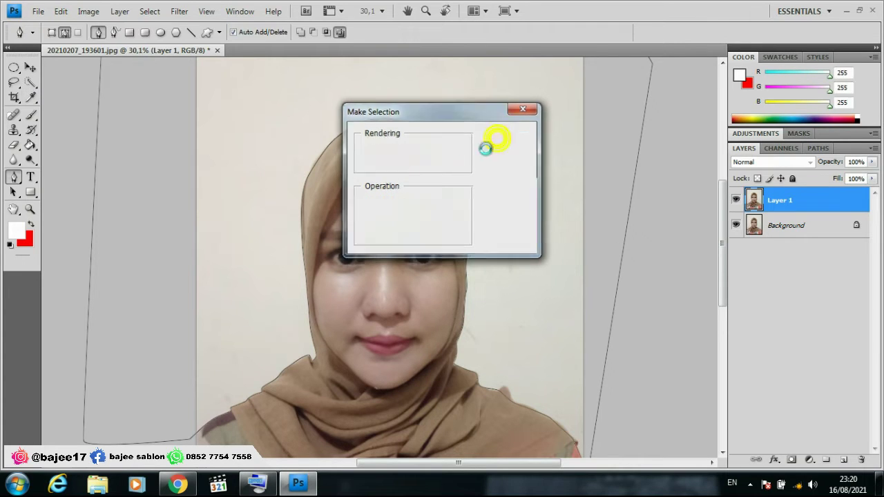
pyautogui.scroll(-1, 432, 214)
pyautogui.scroll(-1, 408, 290)
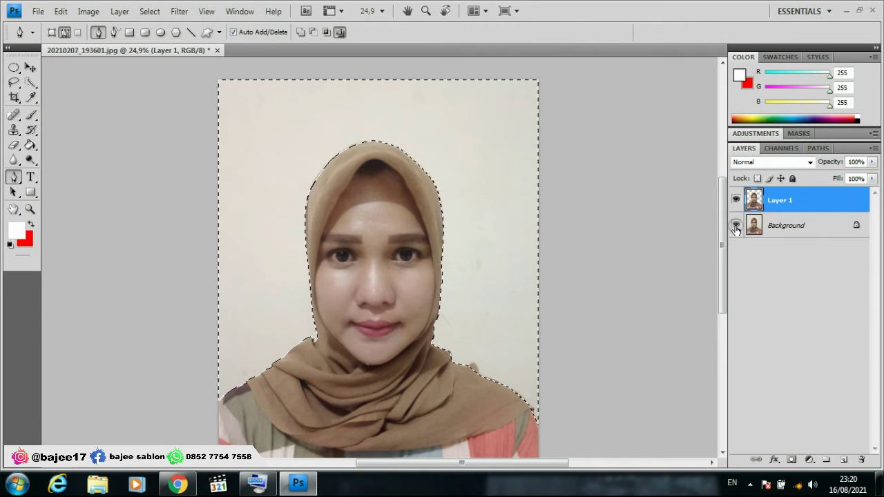
# Hide the Background layer and drop the selection, leaving the portrait on transparency
pyautogui.click(735, 226)
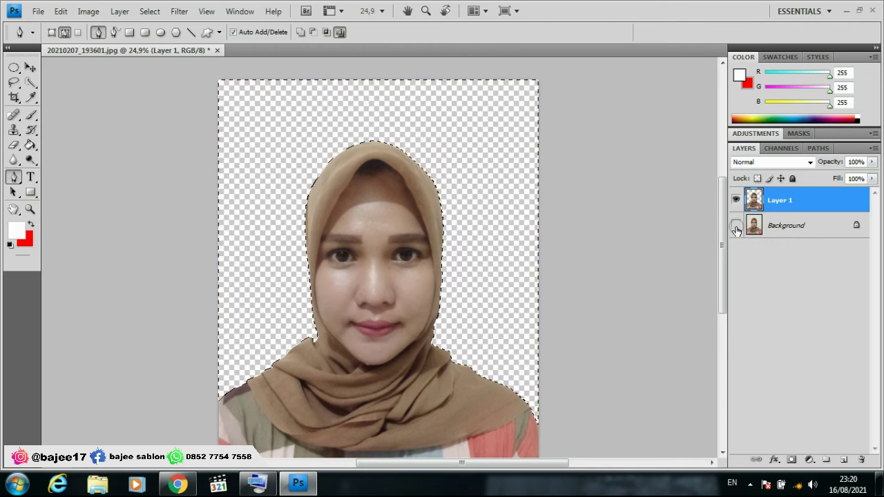
pyautogui.click(30, 67)
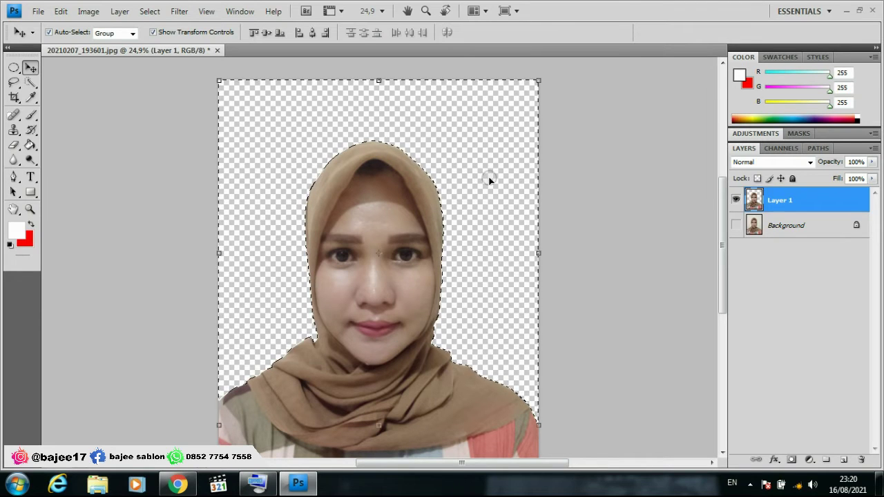
pyautogui.hotkey('ctrl', 'd')
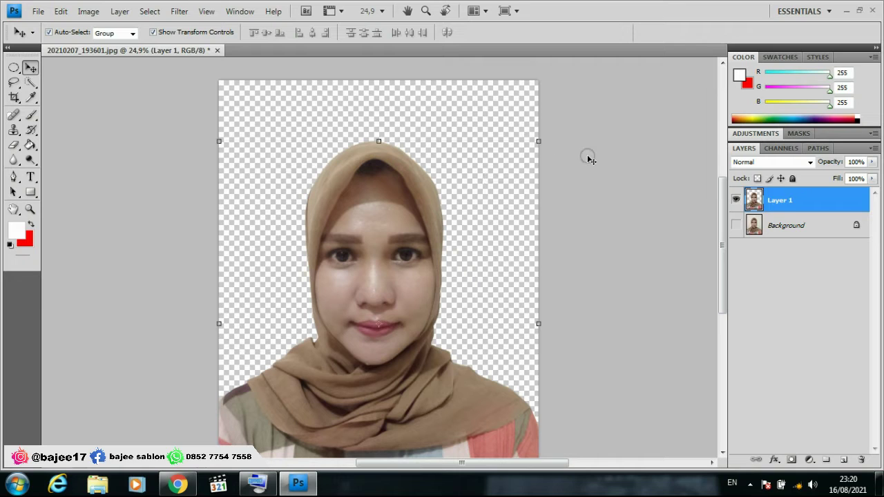
pyautogui.click(588, 156)
pyautogui.scroll(-1, 400, 238)
pyautogui.scroll(-1, 454, 270)
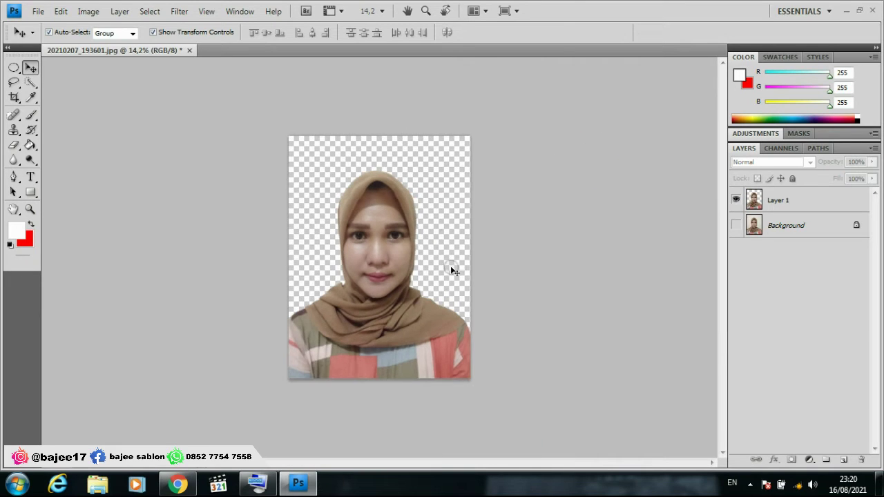
pyautogui.scroll(1, 403, 215)
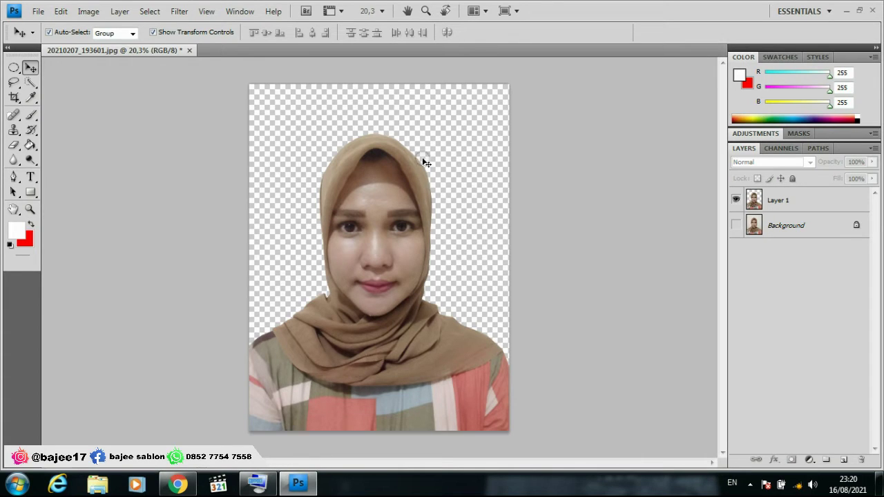
# Create an empty Layer 2 with Ctrl+Shift+N and swap colours so red is foreground
pyautogui.click(293, 236)
pyautogui.click(619, 251)
pyautogui.hotkey('ctrl', 'shift', 'n')
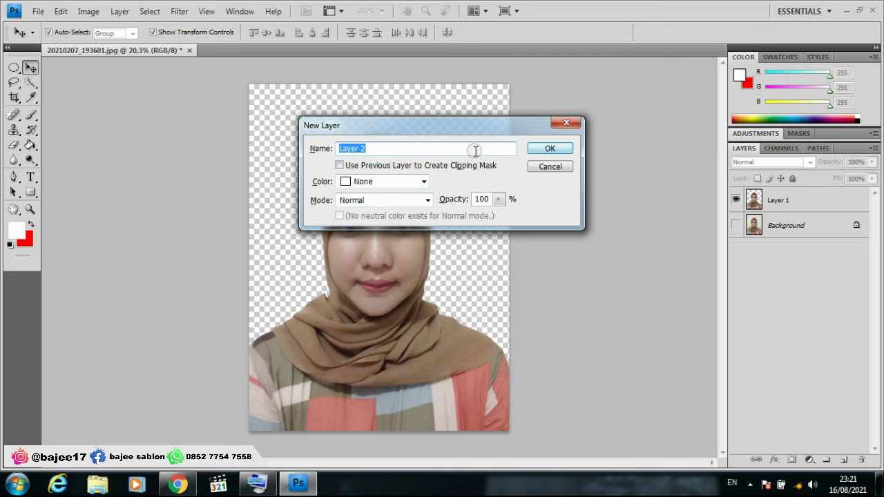
pyautogui.click(545, 150)
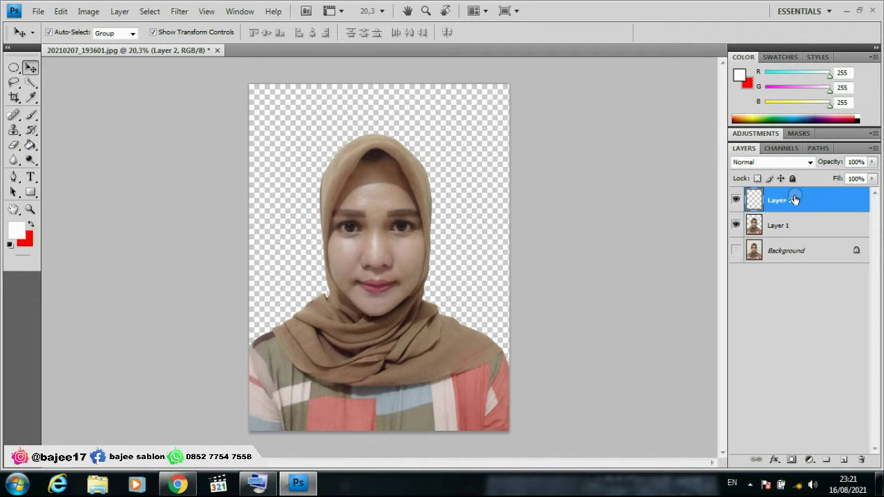
pyautogui.click(31, 226)
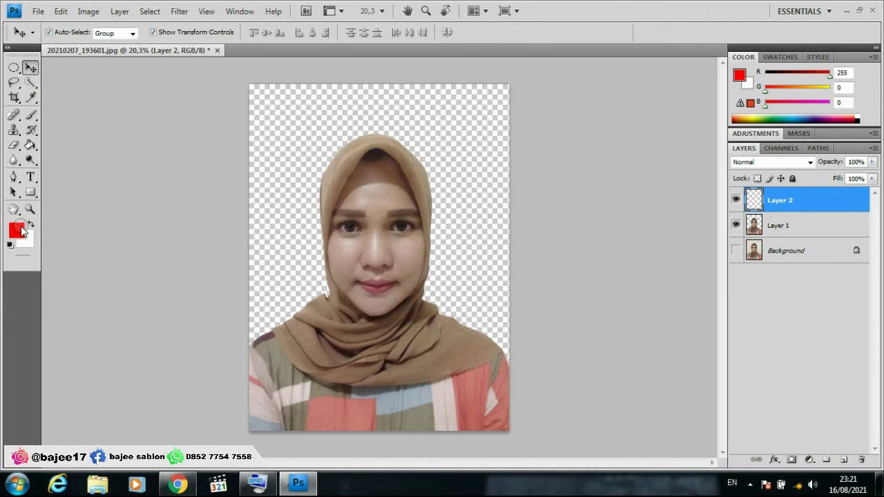
# Paint Bucket-fill all of Layer 2 with solid red, then return to the Move tool
pyautogui.click(30, 146)
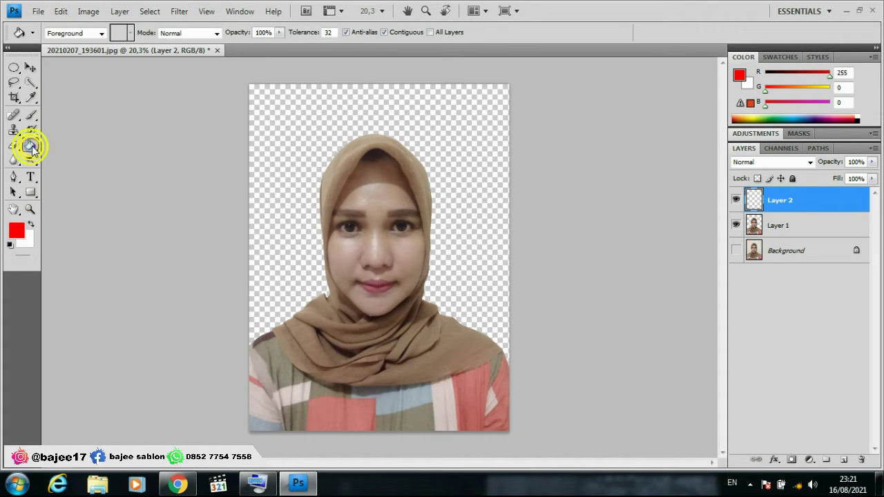
pyautogui.click(286, 117)
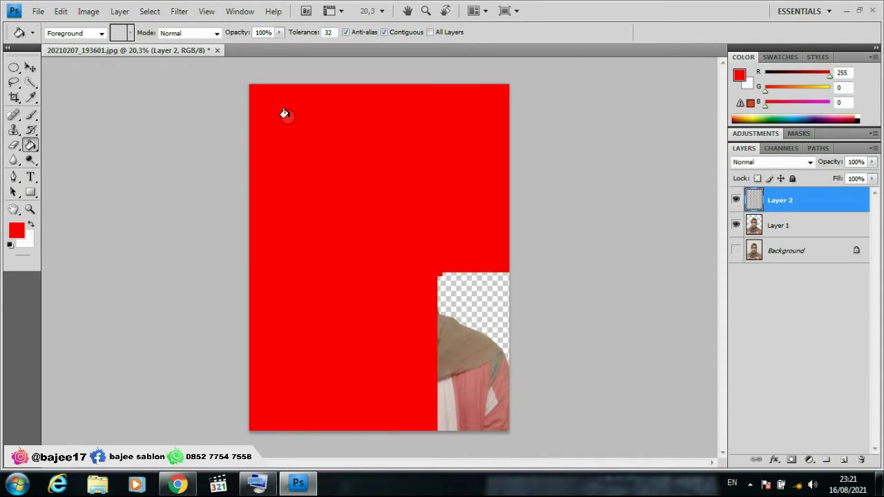
pyautogui.click(322, 170)
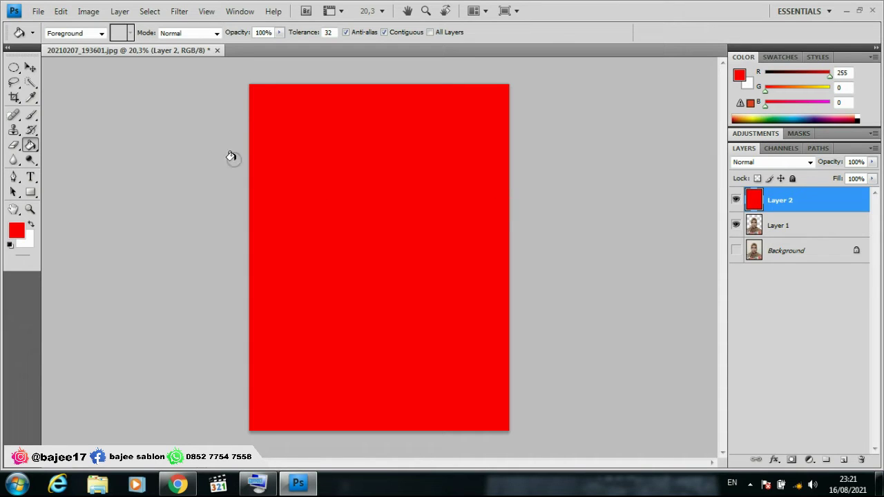
pyautogui.click(30, 69)
pyautogui.click(442, 215)
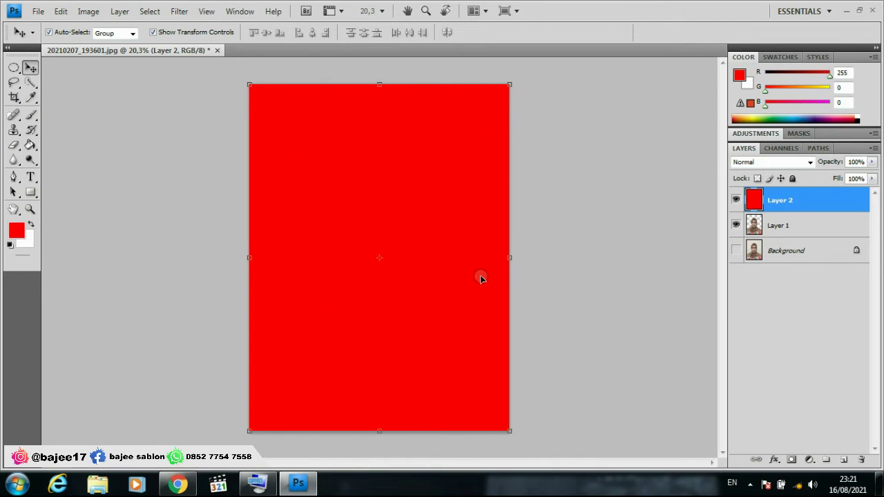
# Drag portrait Layer 1 above the red Layer 2, then select Layer 2
pyautogui.click(796, 226)
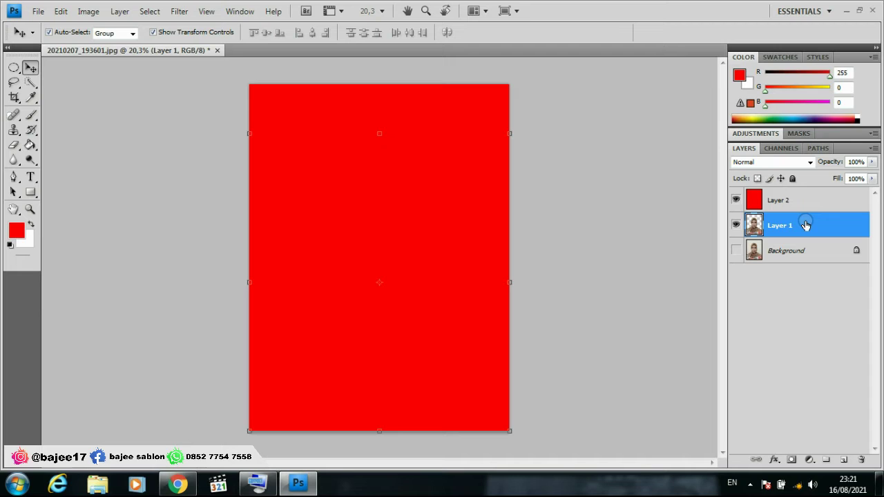
pyautogui.moveTo(806, 226); pyautogui.dragTo(803, 199)
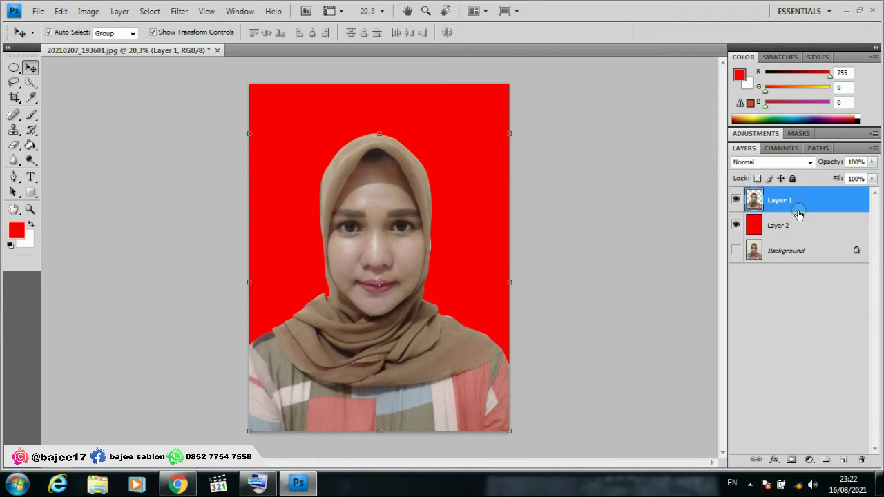
pyautogui.click(469, 177)
pyautogui.click(456, 162)
pyautogui.click(447, 180)
pyautogui.click(424, 189)
pyautogui.click(783, 223)
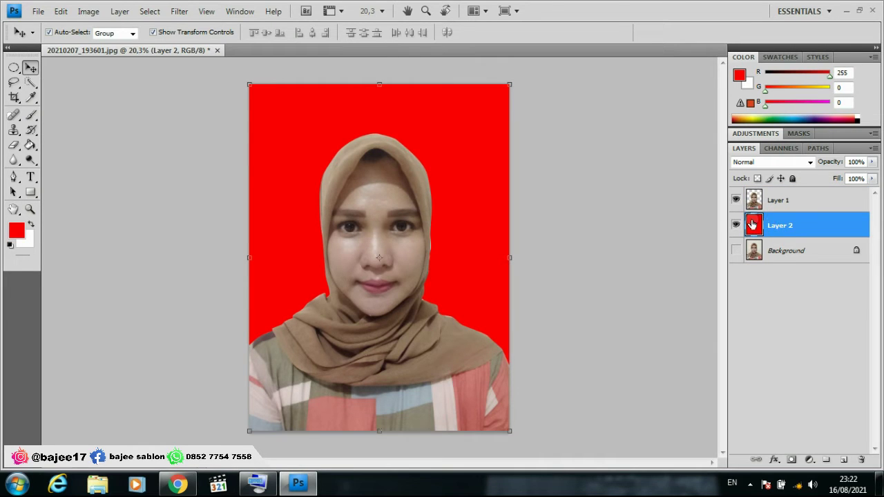
# Pick a darker red foreground in the Color Picker and refill Layer 2 with it
pyautogui.doubleClick(752, 226)
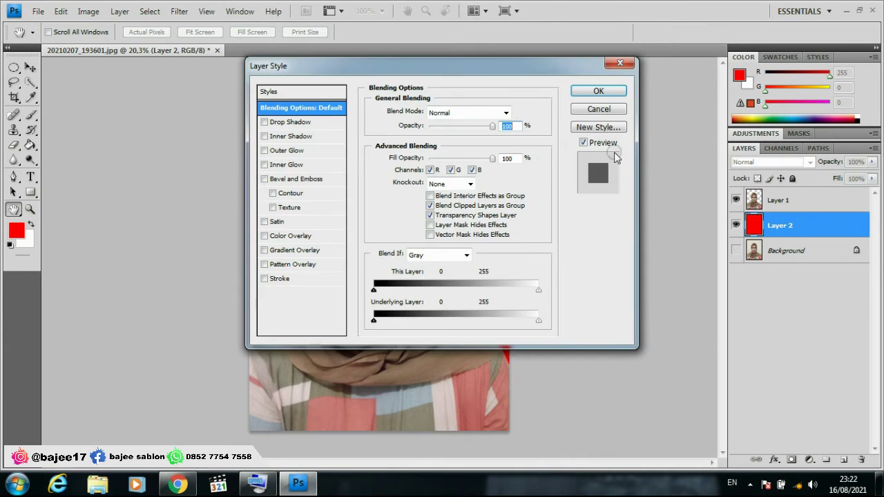
pyautogui.moveTo(558, 96)
pyautogui.mouseDown()
pyautogui.moveTo(754, 85)
pyautogui.moveTo(701, 83)
pyautogui.mouseUp()
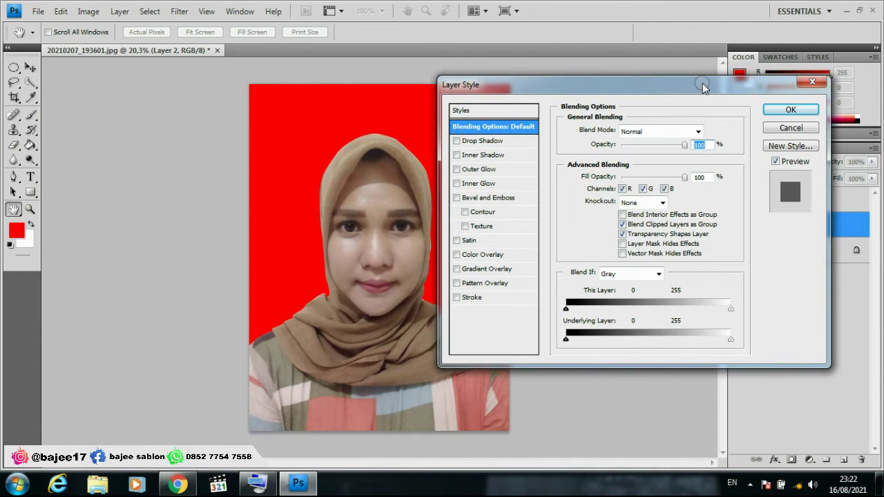
pyautogui.click(781, 110)
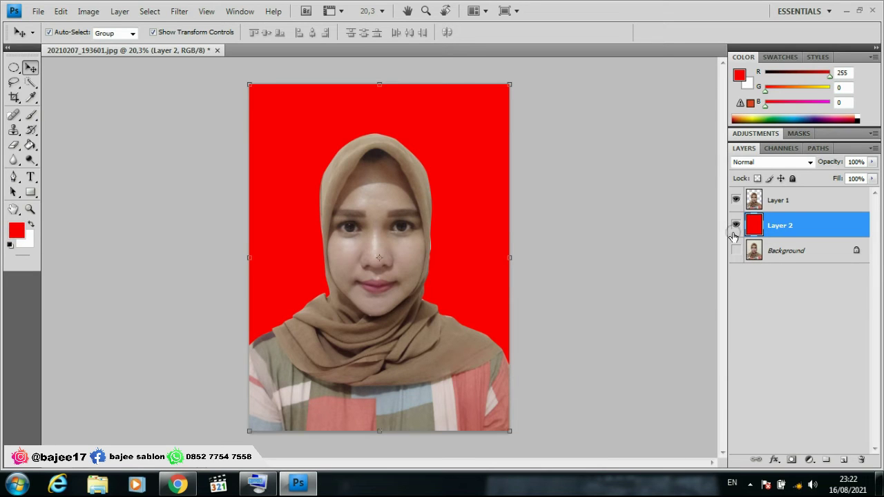
pyautogui.click(18, 228)
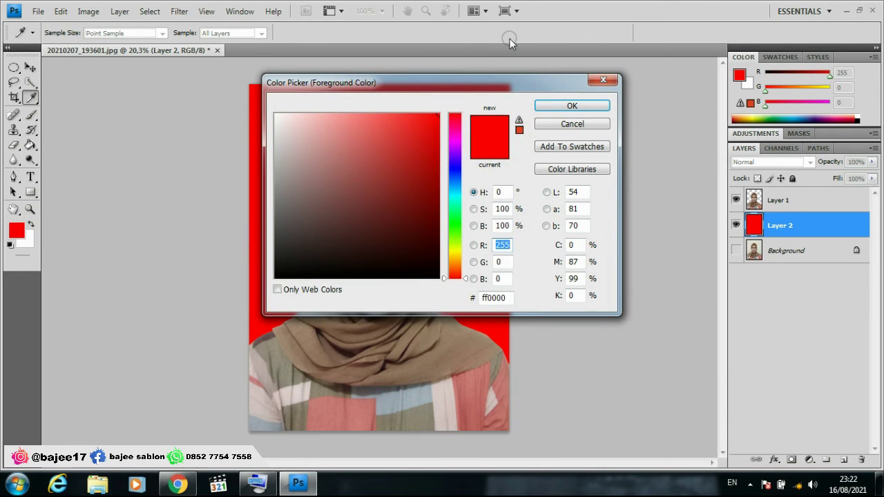
pyautogui.moveTo(462, 84); pyautogui.dragTo(700, 120)
pyautogui.moveTo(677, 152); pyautogui.dragTo(676, 198)
pyautogui.click(789, 143)
pyautogui.press('v')
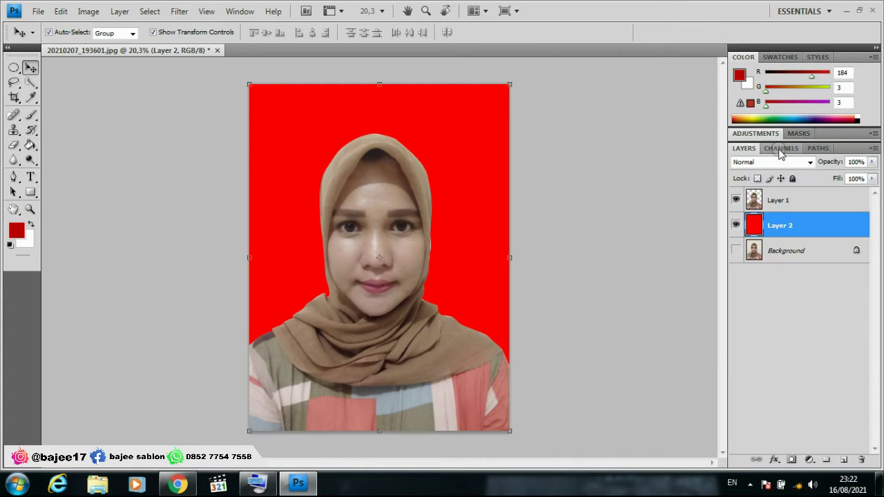
pyautogui.click(30, 146)
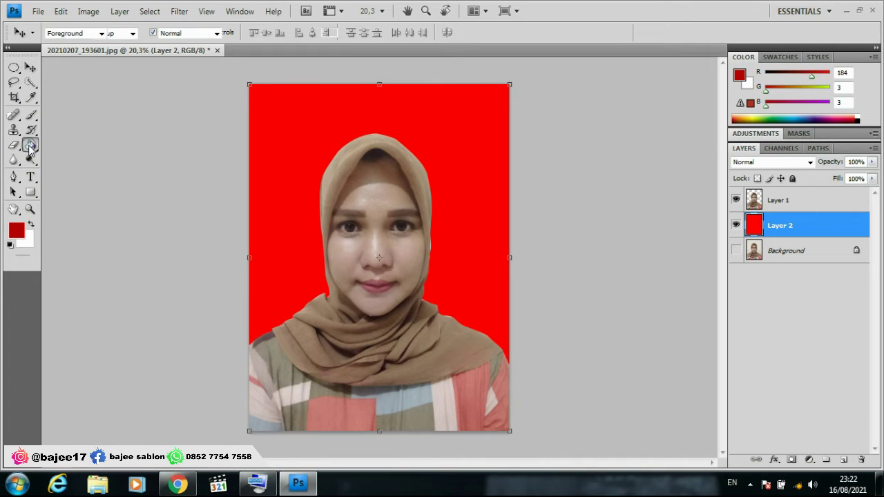
pyautogui.click(283, 126)
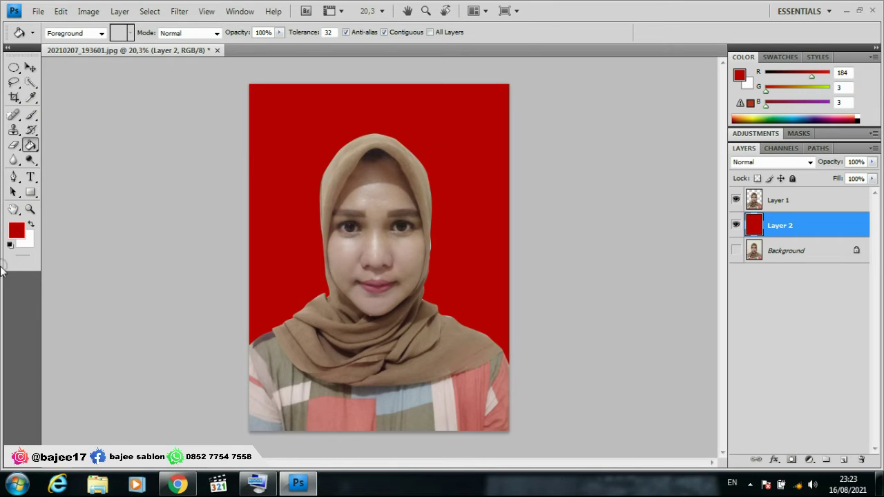
# Adjust the foreground to deep red 169, 3, 3 and refill Layer 2
pyautogui.click(15, 232)
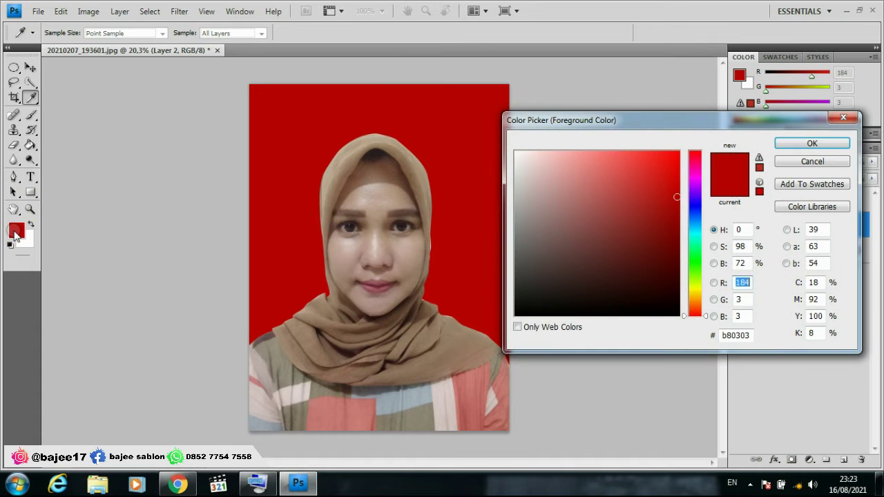
pyautogui.click(676, 198)
pyautogui.moveTo(676, 199); pyautogui.dragTo(673, 205)
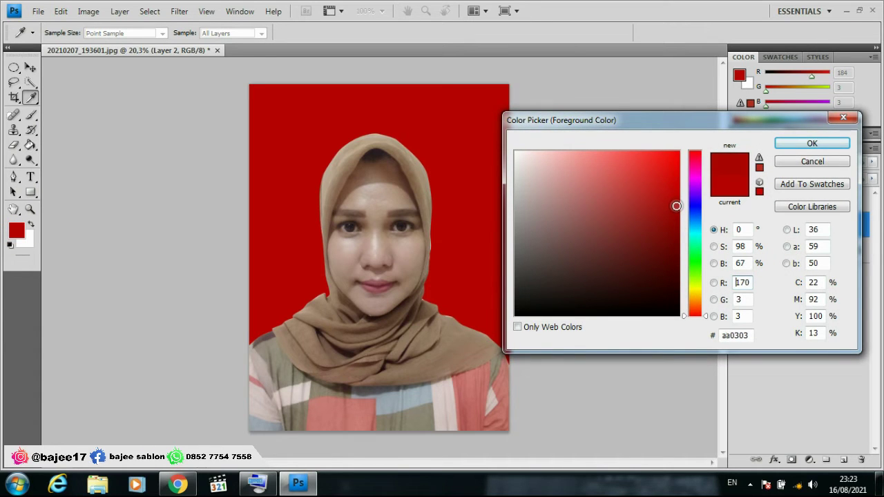
pyautogui.click(674, 207)
pyautogui.click(787, 143)
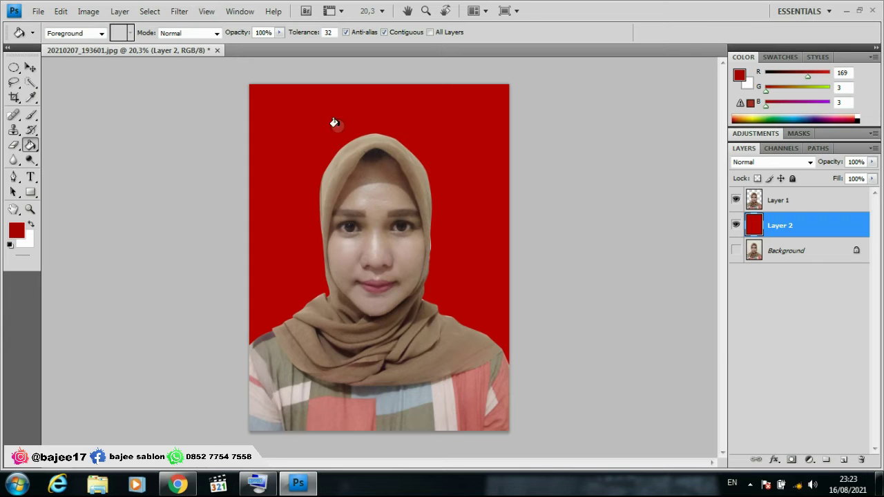
pyautogui.click(283, 192)
pyautogui.click(299, 128)
pyautogui.click(30, 67)
pyautogui.scroll(1, 317, 328)
pyautogui.scroll(1, 274, 347)
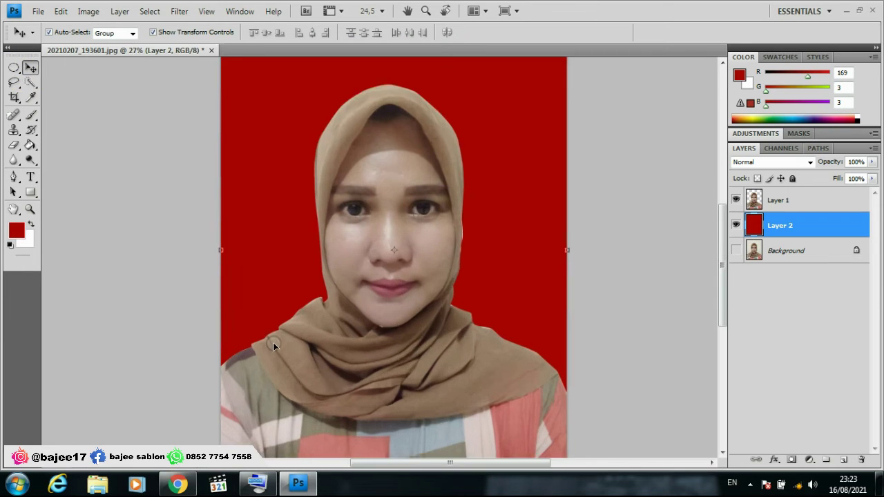
pyautogui.scroll(1, 274, 347)
pyautogui.scroll(1, 274, 347)
pyautogui.scroll(1, 274, 347)
pyautogui.scroll(1, 274, 347)
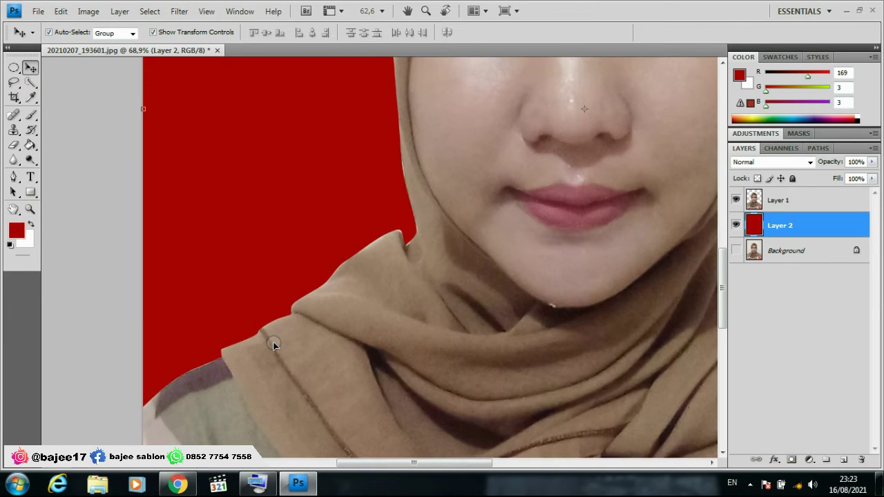
pyautogui.scroll(1, 273, 344)
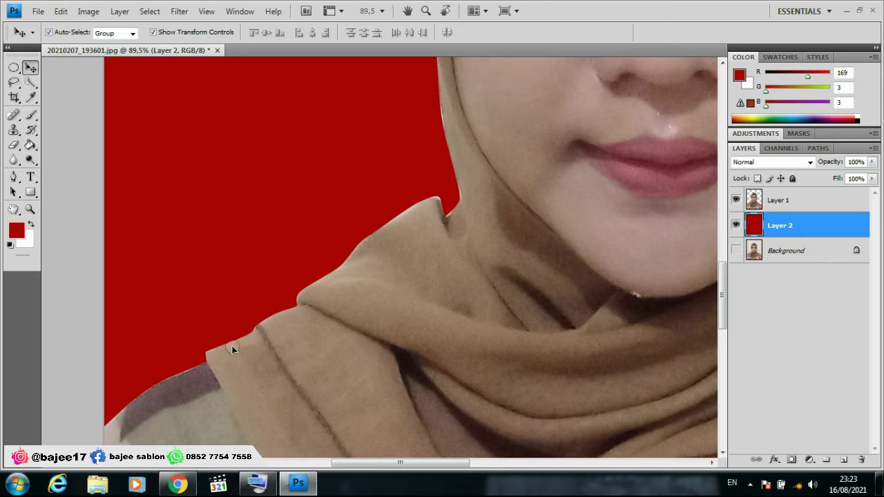
pyautogui.scroll(-1, 277, 302)
pyautogui.scroll(-3, 293, 315)
pyautogui.scroll(-1, 290, 317)
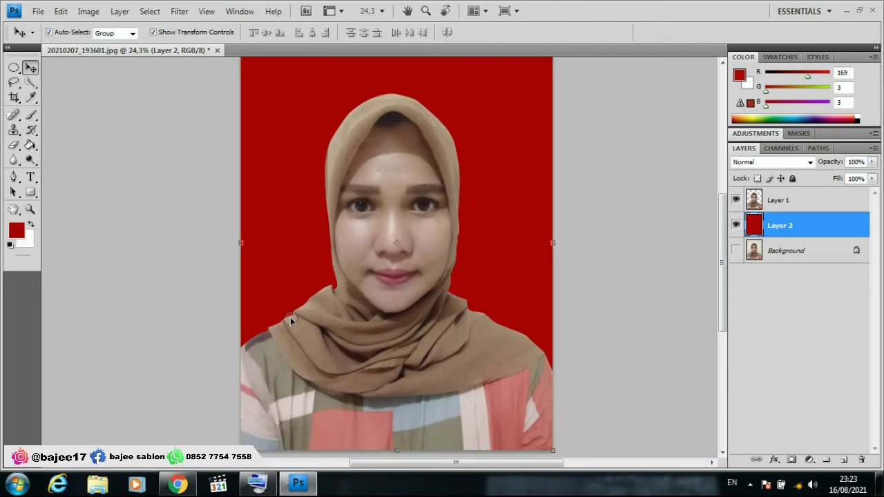
pyautogui.scroll(-1, 290, 317)
pyautogui.scroll(1, 398, 141)
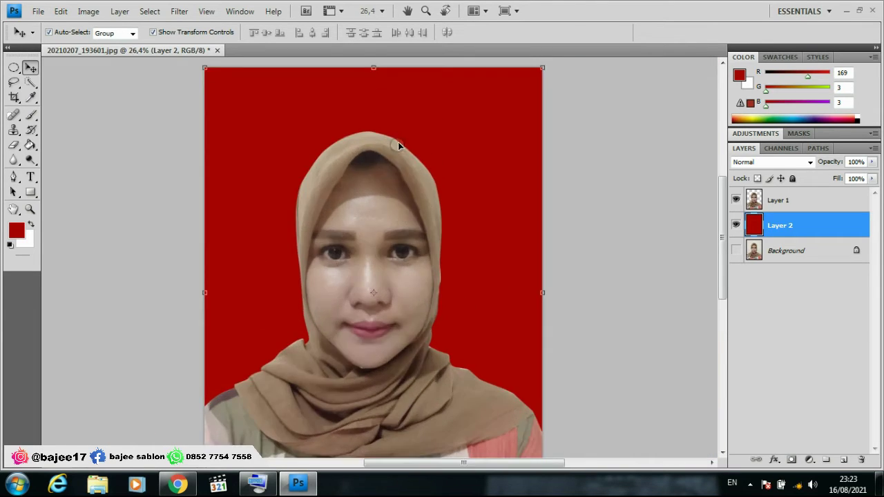
pyautogui.scroll(2, 400, 135)
pyautogui.scroll(3, 401, 136)
pyautogui.scroll(1, 401, 136)
pyautogui.scroll(-1, 400, 135)
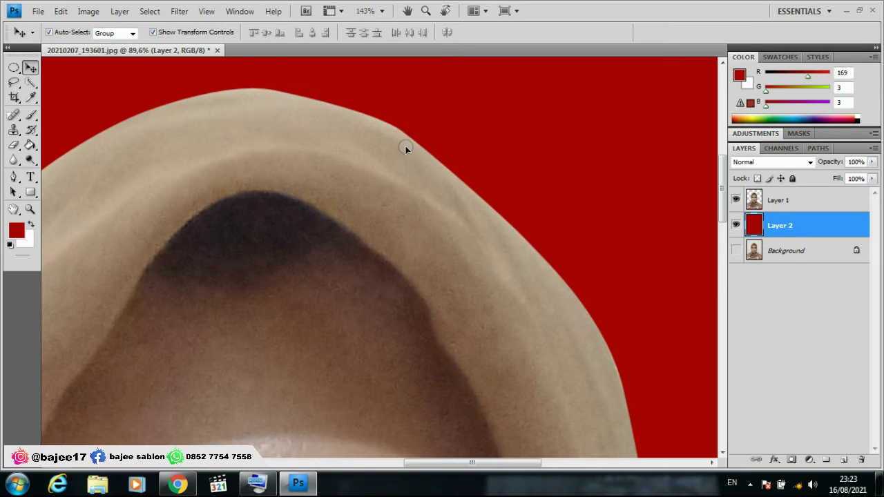
pyautogui.scroll(-2, 404, 148)
pyautogui.scroll(-2, 398, 193)
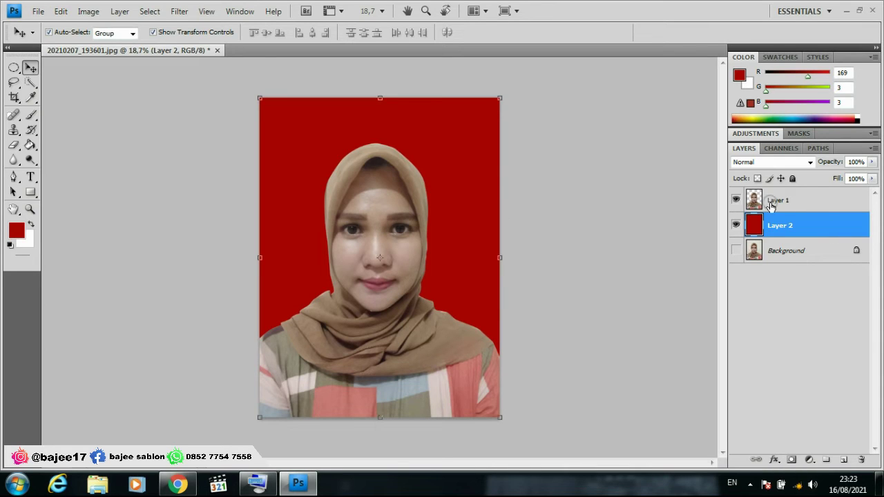
# Select Layer 1 and preview the Filter Gallery, cancelling without applying a filter
pyautogui.click(802, 199)
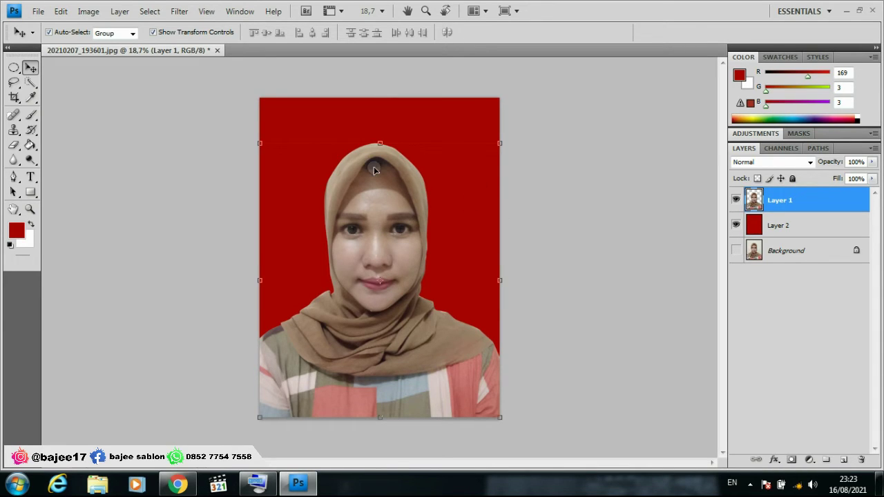
pyautogui.click(179, 11)
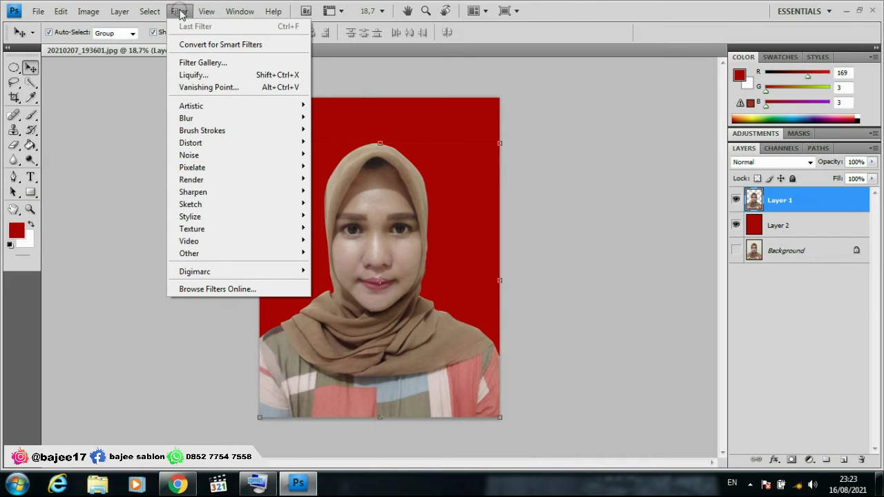
pyautogui.click(227, 46)
pyautogui.click(222, 63)
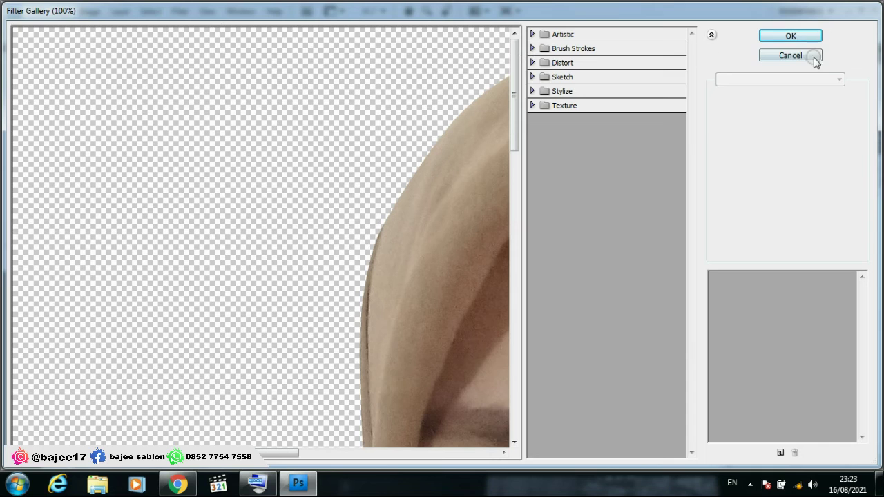
pyautogui.keyDown('alt'); pyautogui.click(806, 58); pyautogui.keyUp('alt')
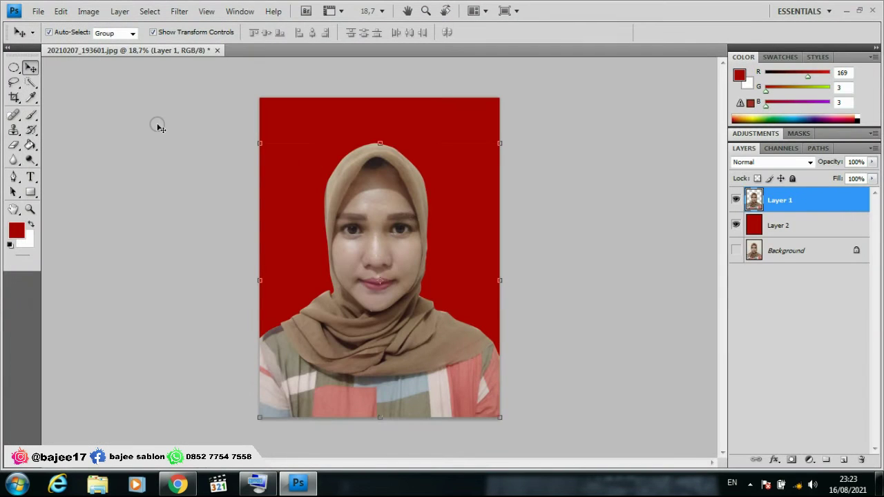
# Browse the Filter and Layer menus without choosing a command
pyautogui.click(179, 11)
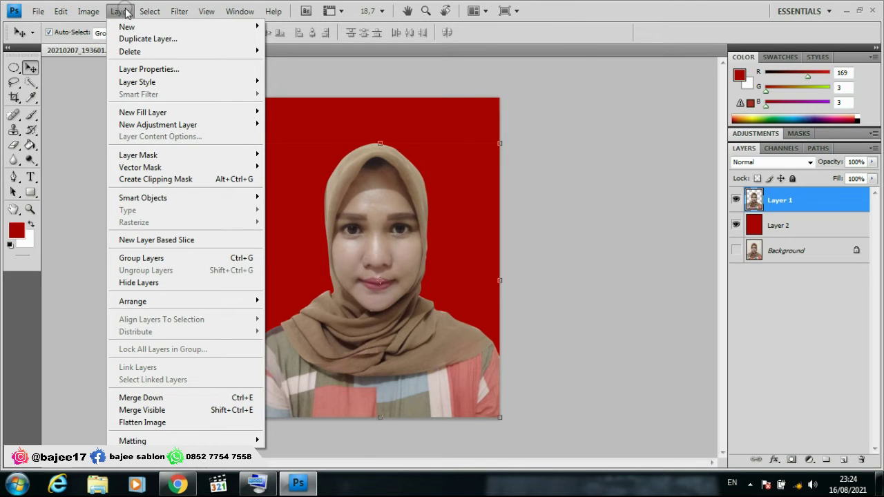
pyautogui.click(121, 11)
pyautogui.click(273, 11)
# Zoom in slightly and duplicate Layer 1 with Ctrl+J, selecting the new Layer 1 copy
pyautogui.click(553, 236)
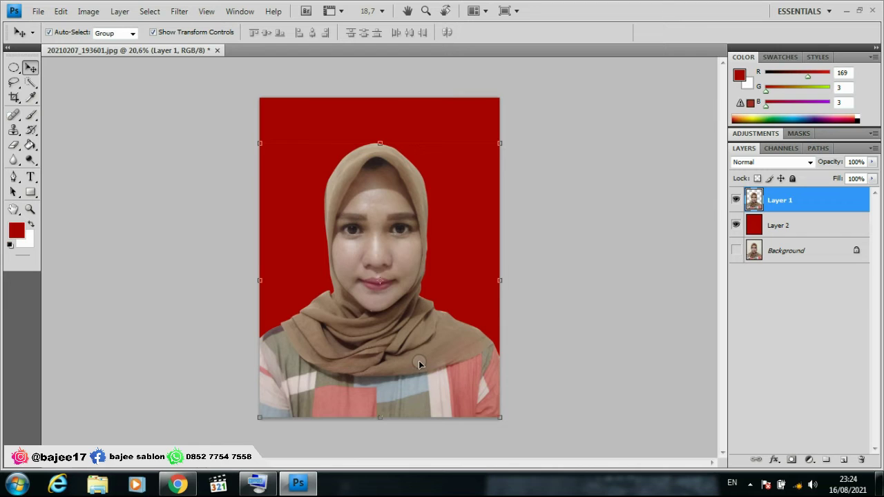
pyautogui.scroll(1, 419, 361)
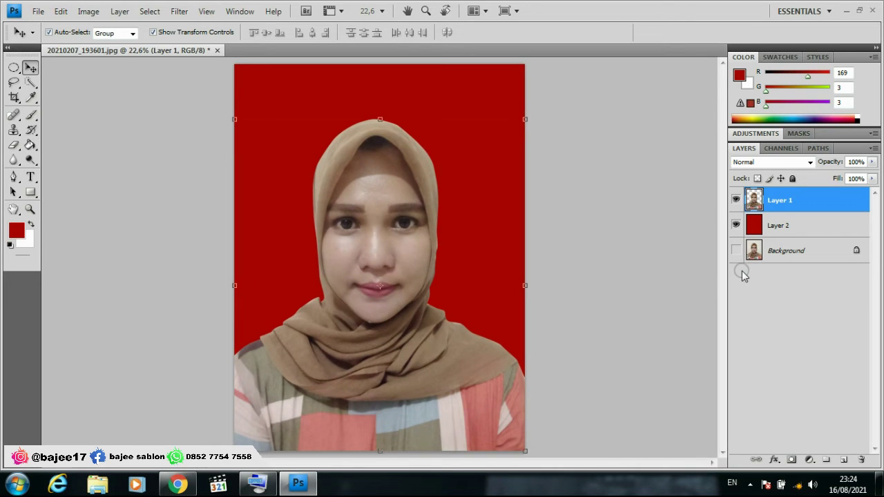
pyautogui.hotkey('ctrl', 'j')
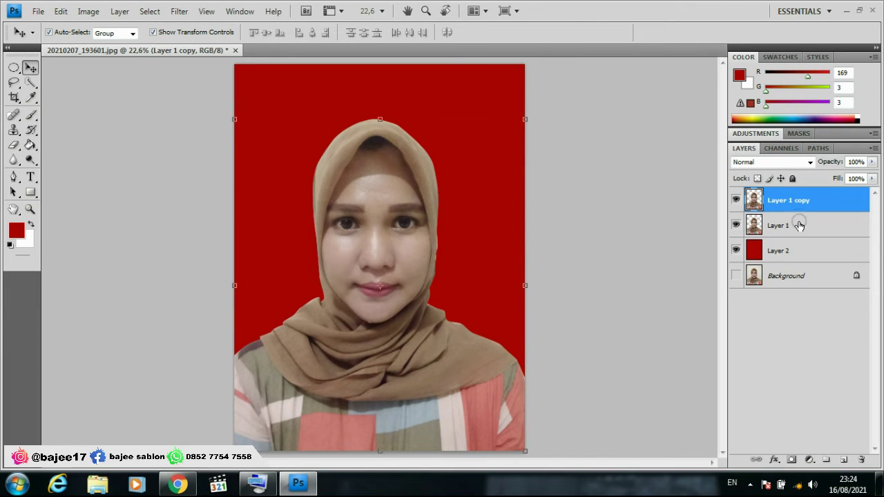
pyautogui.click(783, 201)
pyautogui.click(149, 11)
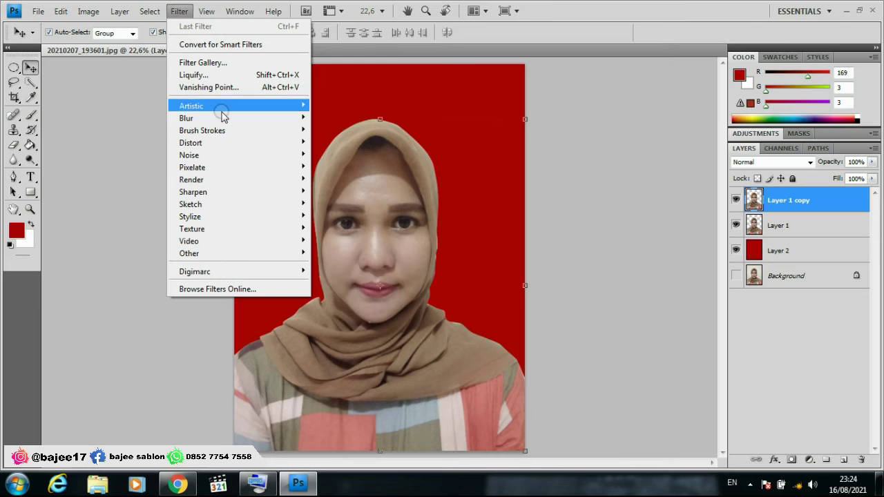
pyautogui.moveTo(186, 118)
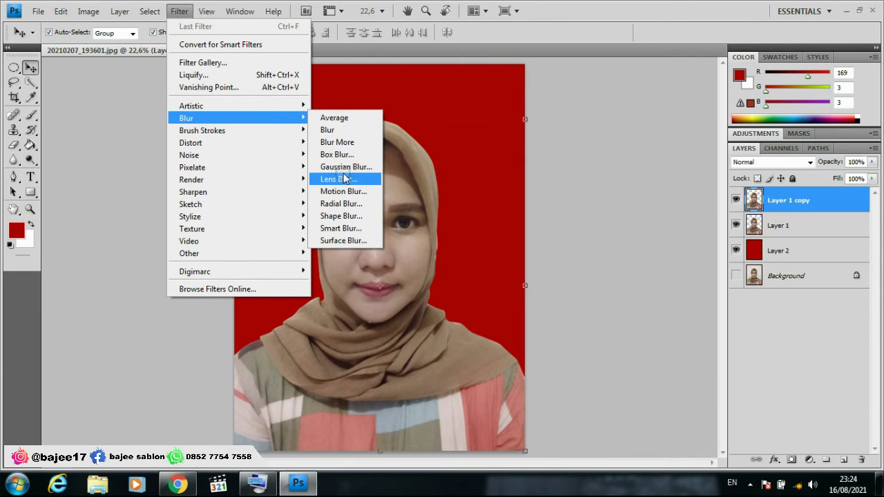
# Apply a Gaussian Blur with an 8.3-pixel radius to Layer 1 copy
pyautogui.click(346, 167)
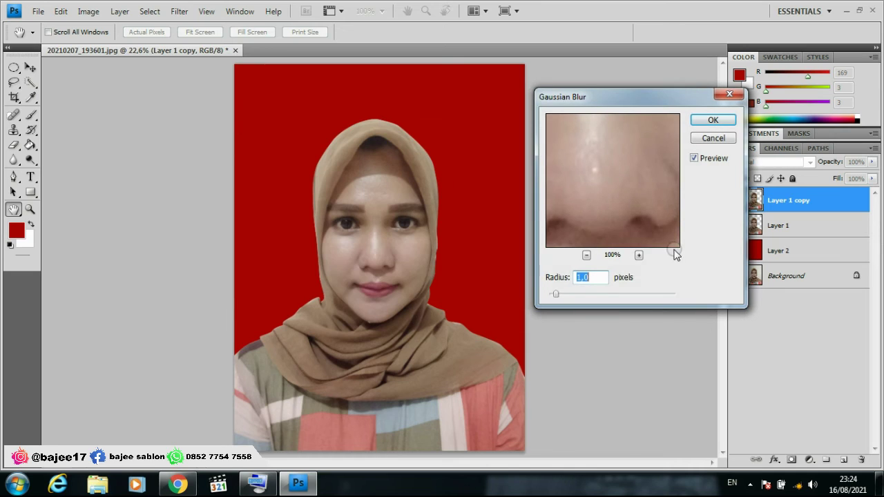
pyautogui.moveTo(557, 295); pyautogui.dragTo(571, 294)
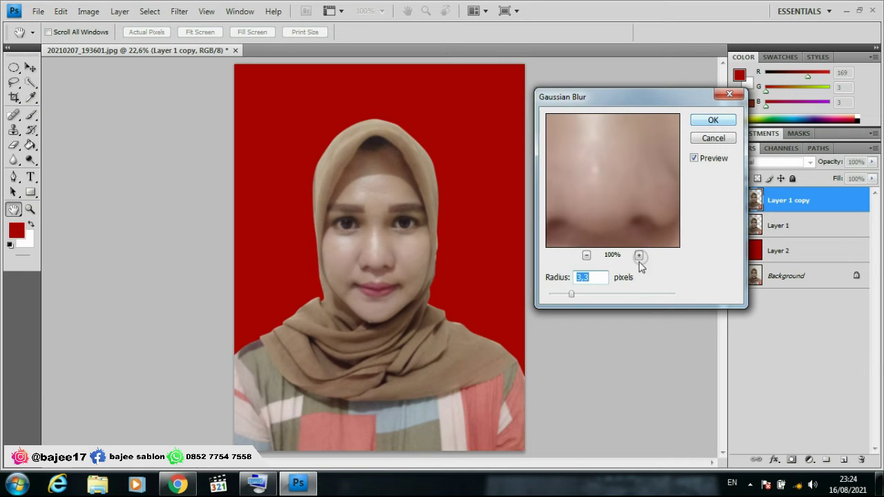
pyautogui.moveTo(571, 294); pyautogui.dragTo(604, 299)
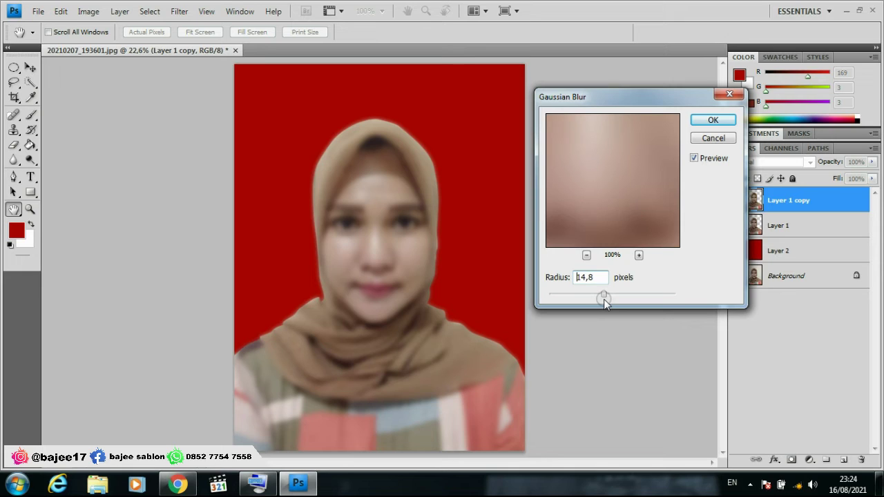
pyautogui.moveTo(603, 299); pyautogui.dragTo(594, 301)
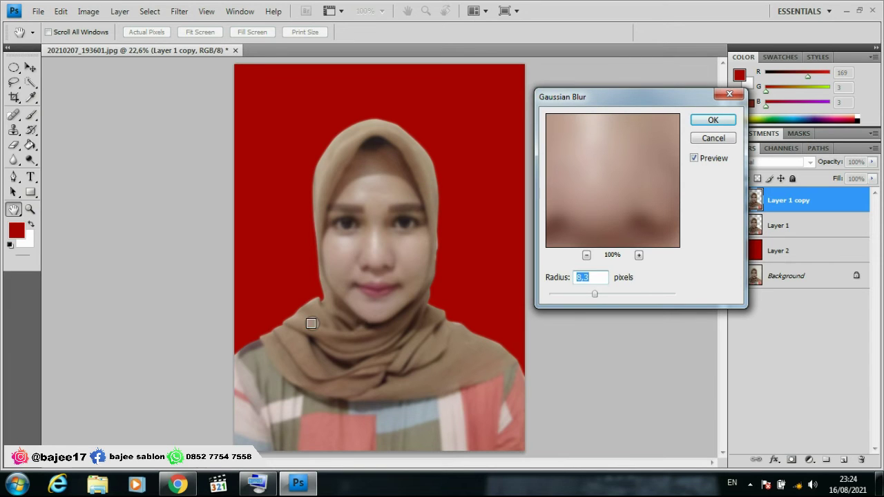
pyautogui.click(703, 119)
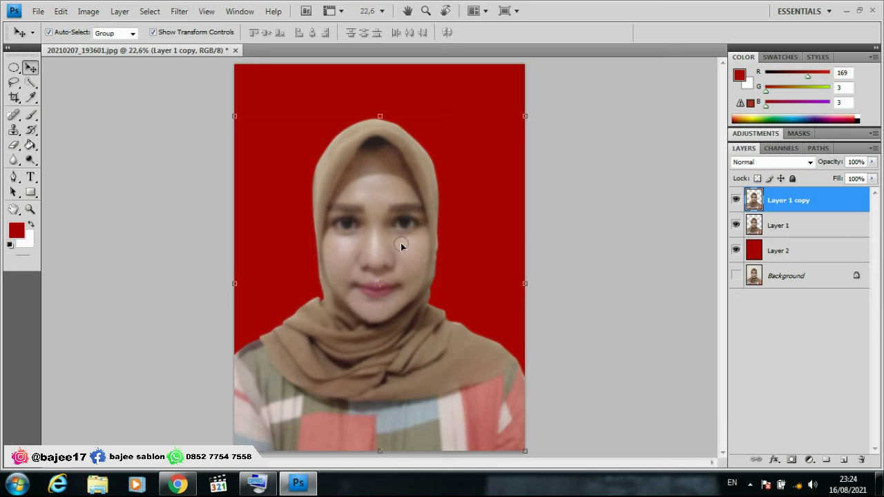
# Compare the blurred Layer 1 copy by toggling its visibility, then add a white layer mask
pyautogui.click(736, 200)
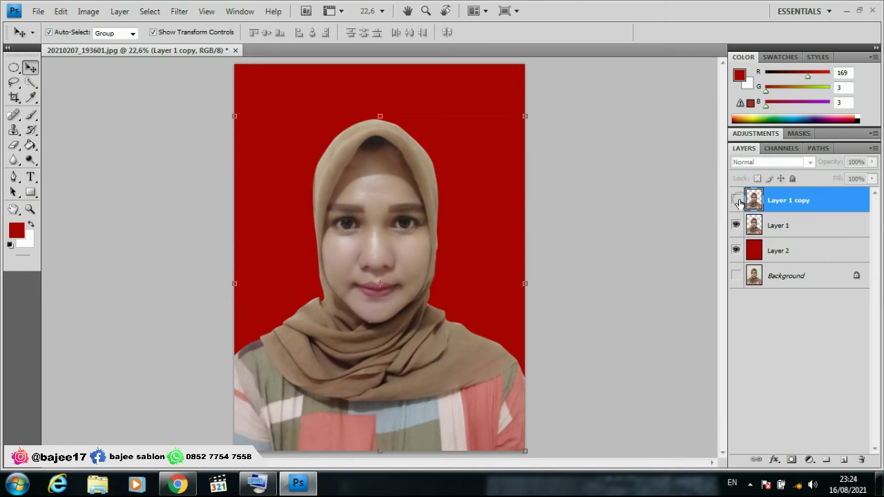
pyautogui.click(738, 202)
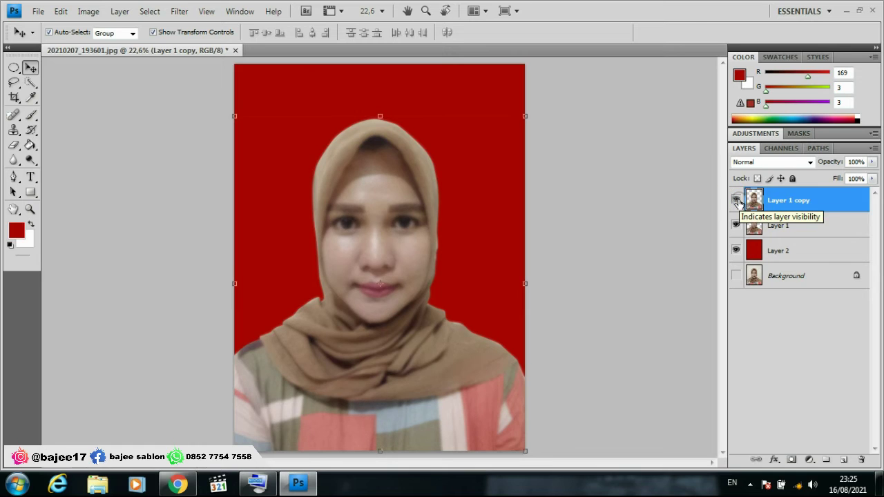
pyautogui.click(821, 202)
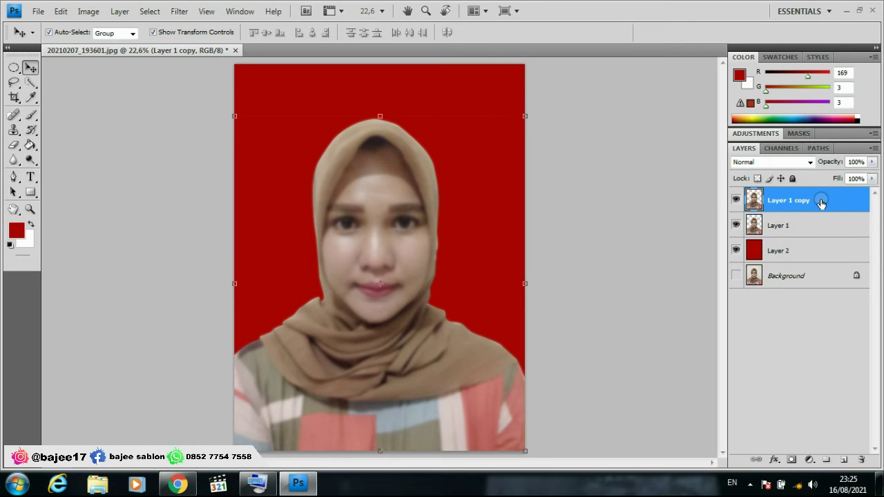
pyautogui.click(505, 255)
pyautogui.click(778, 228)
pyautogui.click(212, 209)
pyautogui.click(793, 460)
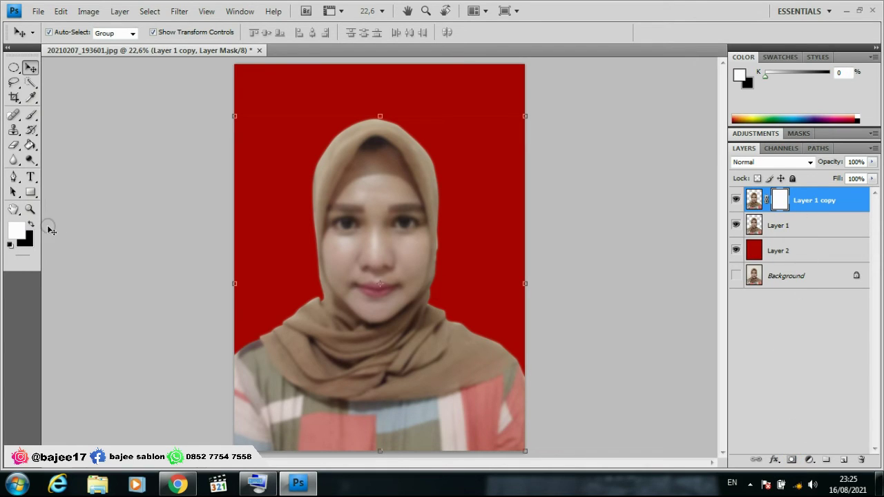
# Choose a soft 154 px brush and set black as the foreground colour
pyautogui.click(30, 116)
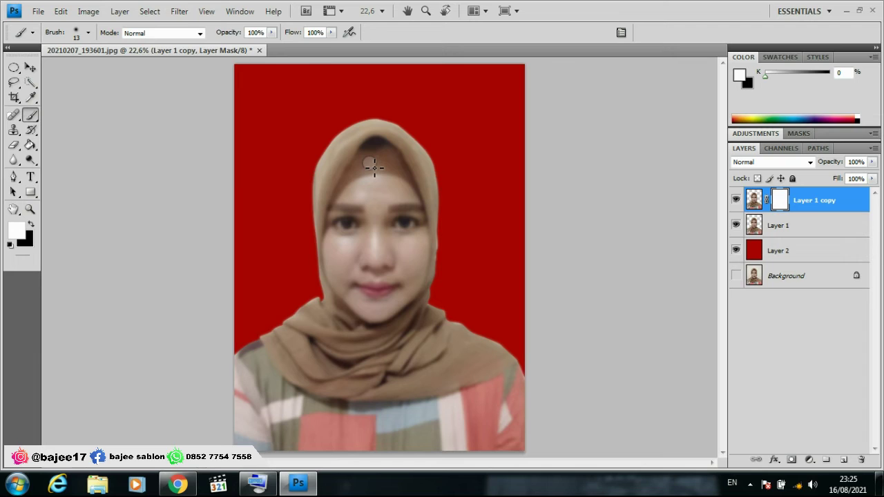
pyautogui.click(88, 32)
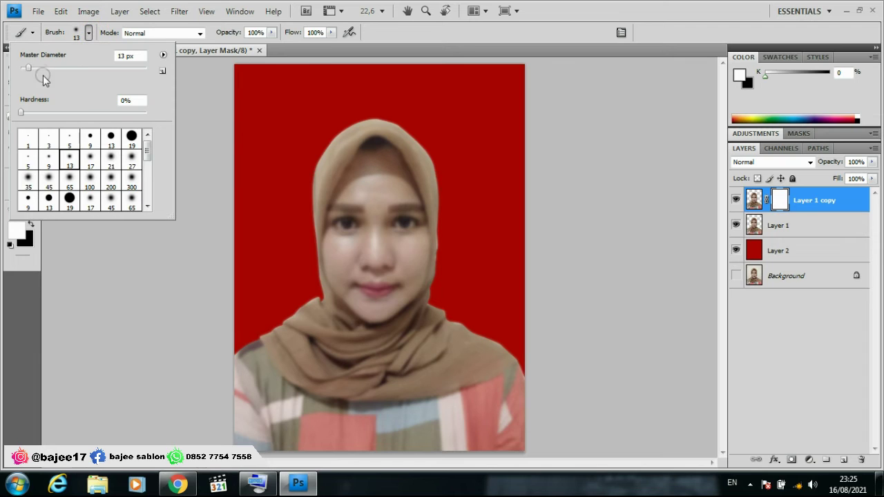
pyautogui.moveTo(35, 67); pyautogui.dragTo(82, 67)
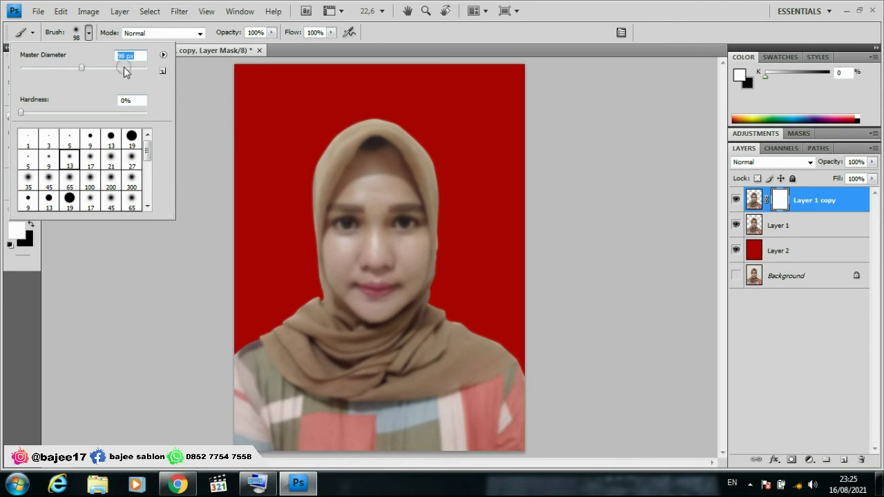
pyautogui.moveTo(89, 68); pyautogui.dragTo(91, 67)
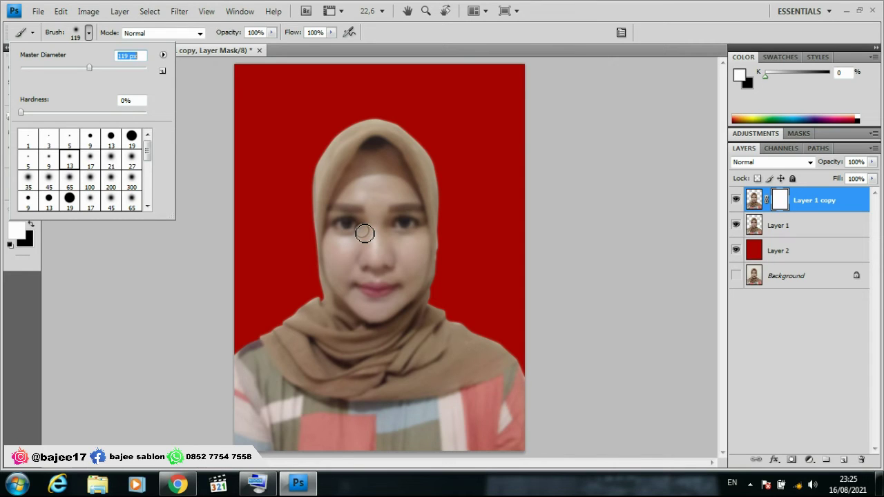
pyautogui.click(101, 69)
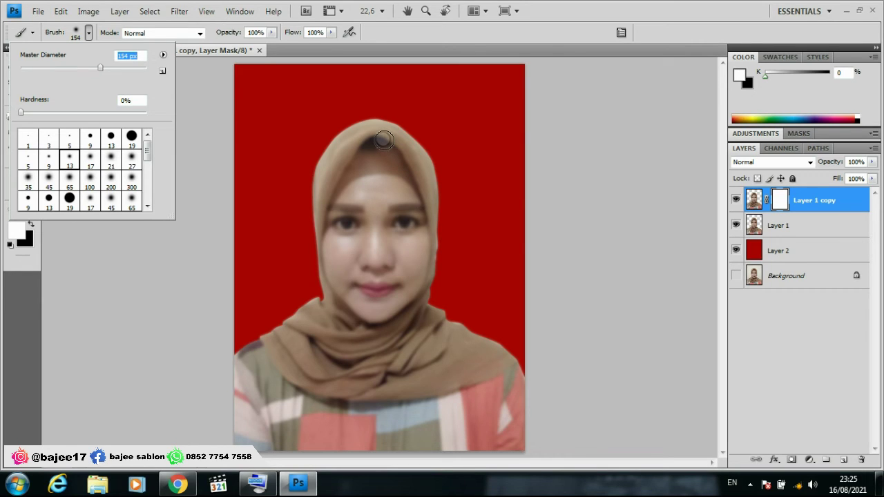
pyautogui.click(385, 140)
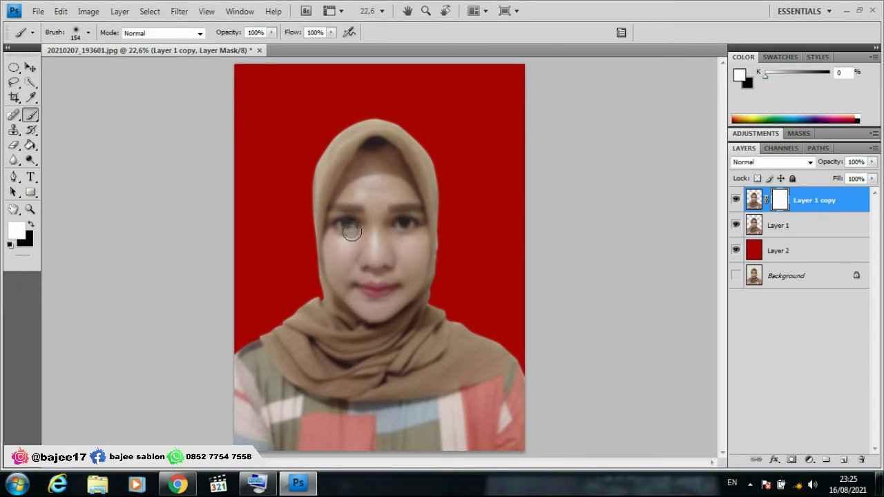
pyautogui.click(367, 152)
pyautogui.click(30, 224)
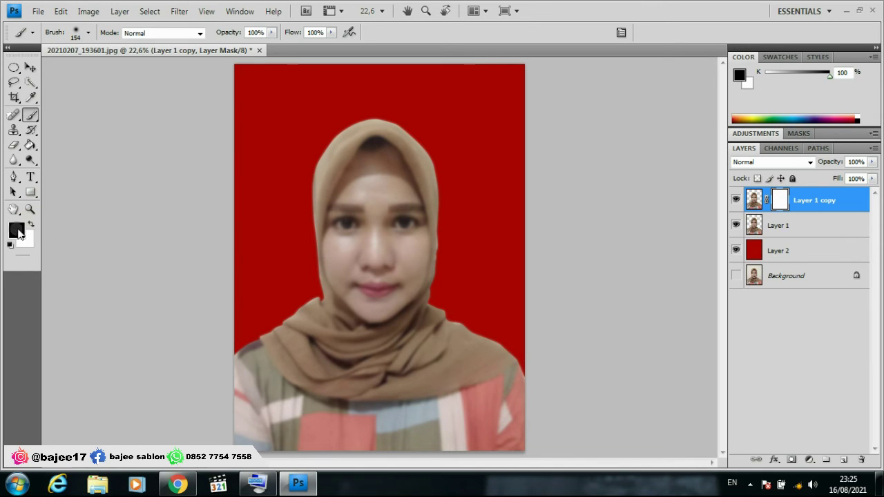
# Paint the mask along the top and right edge of the hijab
pyautogui.click(354, 162)
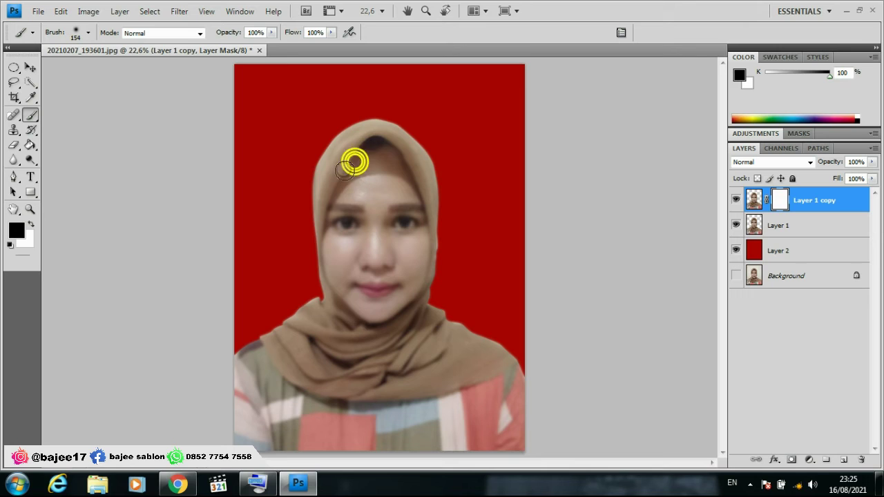
pyautogui.scroll(3, 355, 161)
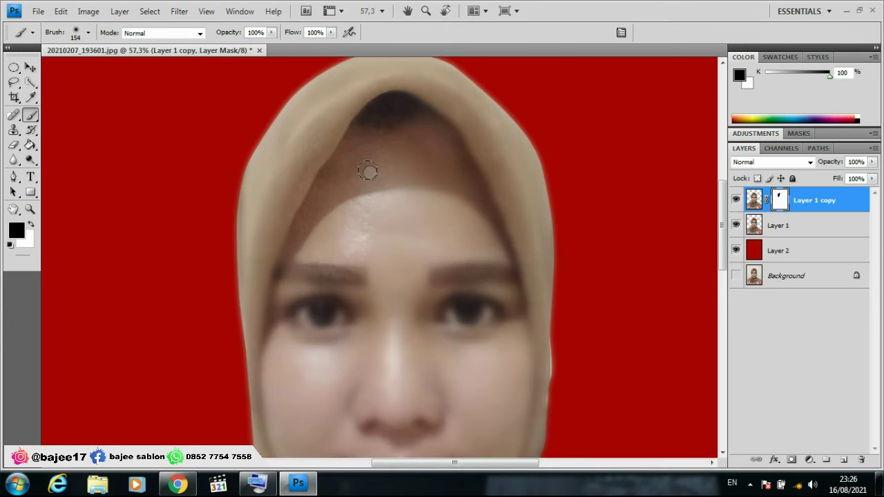
pyautogui.click(367, 114)
pyautogui.click(420, 94)
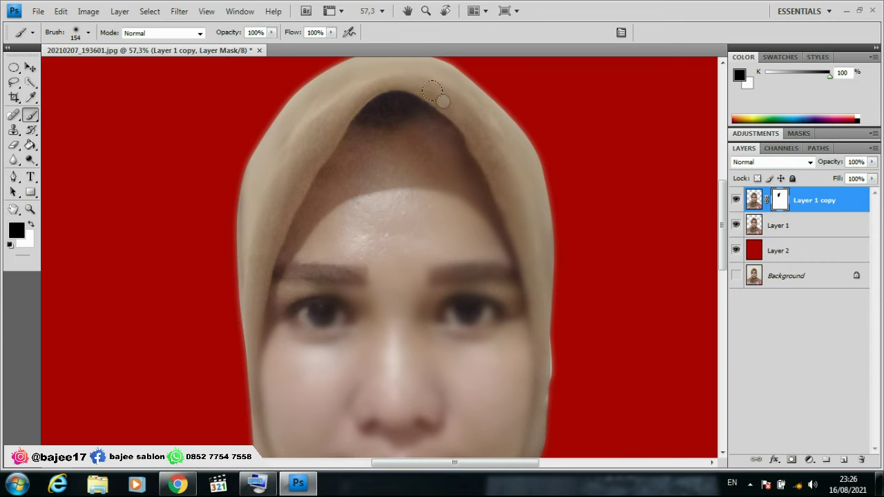
pyautogui.moveTo(488, 170); pyautogui.dragTo(438, 212)
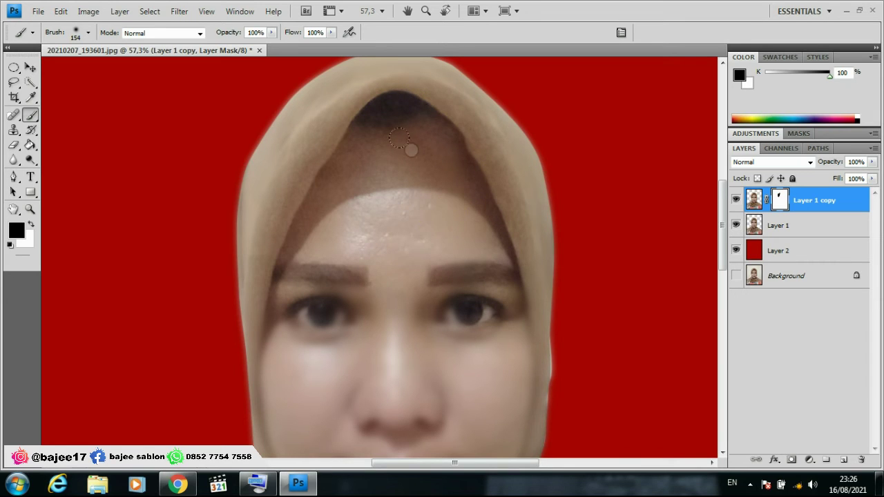
pyautogui.hotkey('ctrl', '0')
# Paint the mask over the forehead, eyes, cheeks, nose, lips and chin
pyautogui.click(409, 215)
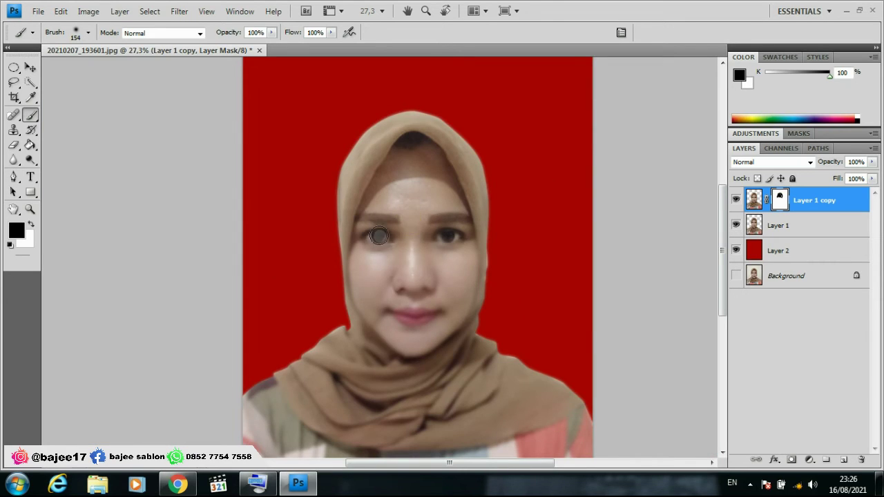
pyautogui.moveTo(379, 237)
pyautogui.mouseDown()
pyautogui.moveTo(437, 255)
pyautogui.moveTo(463, 244)
pyautogui.mouseUp()
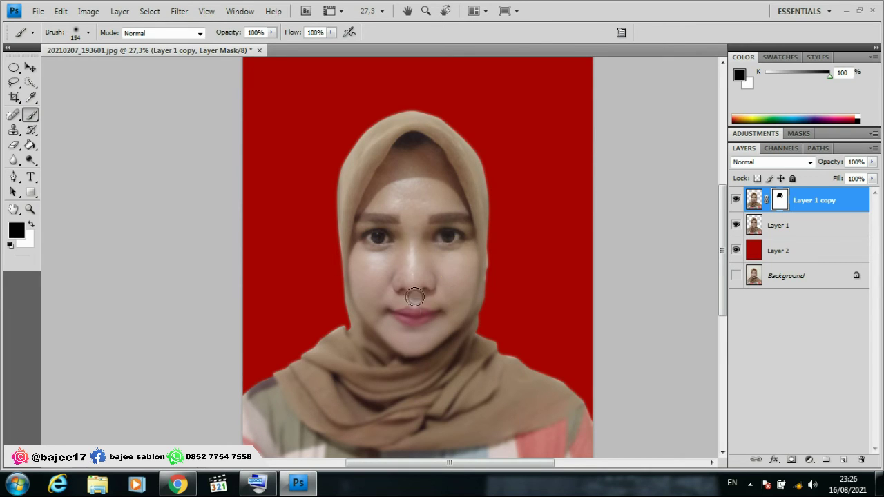
pyautogui.moveTo(357, 264); pyautogui.dragTo(371, 293)
pyautogui.moveTo(364, 255); pyautogui.dragTo(371, 271)
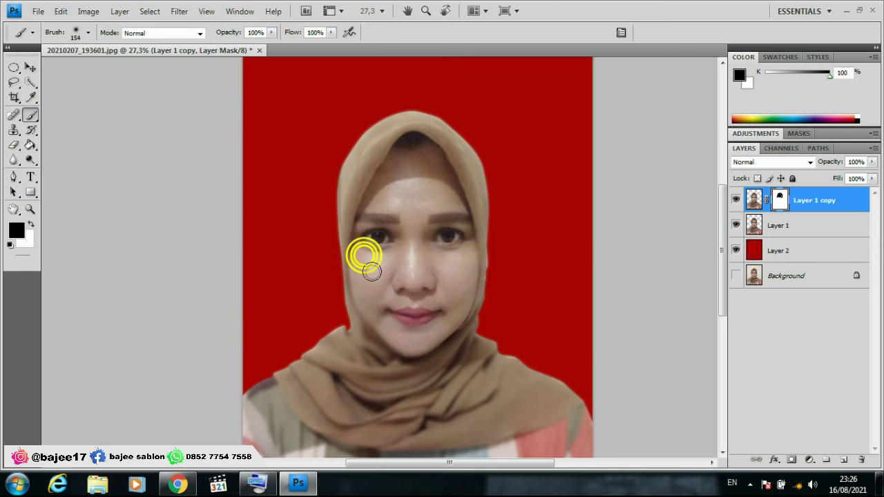
pyautogui.moveTo(425, 304); pyautogui.dragTo(429, 311)
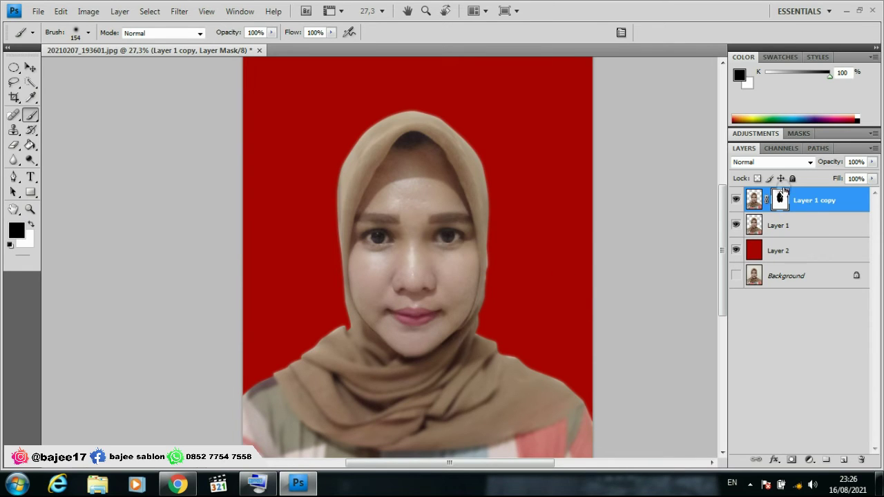
pyautogui.click(376, 286)
pyautogui.scroll(5, 410, 339)
pyautogui.scroll(2, 400, 349)
pyautogui.click(285, 138)
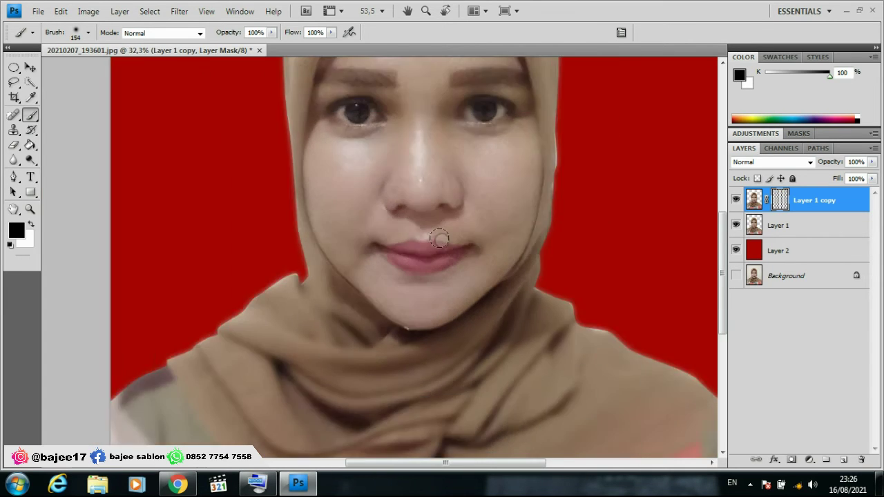
pyautogui.scroll(-4, 429, 275)
pyautogui.click(429, 275)
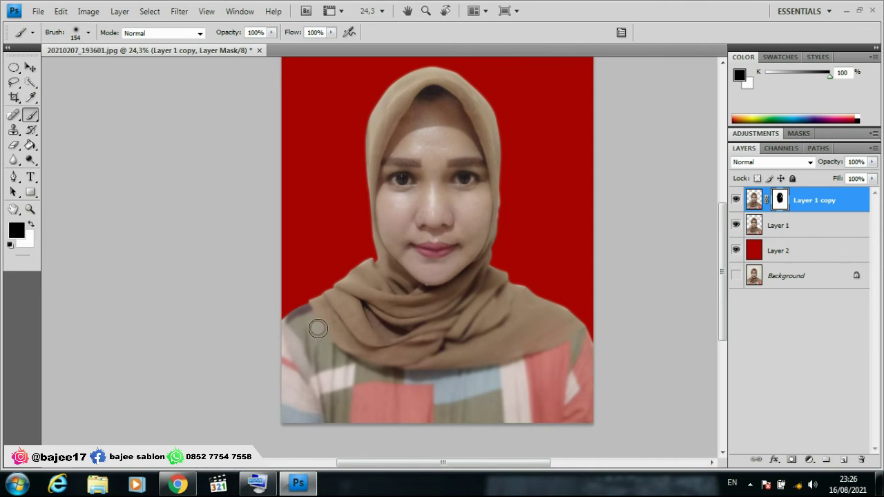
# Enlarge the brush to 473 px and paint the mask across the hijab
pyautogui.click(87, 34)
pyautogui.moveTo(102, 69); pyautogui.dragTo(132, 68)
pyautogui.click(426, 313)
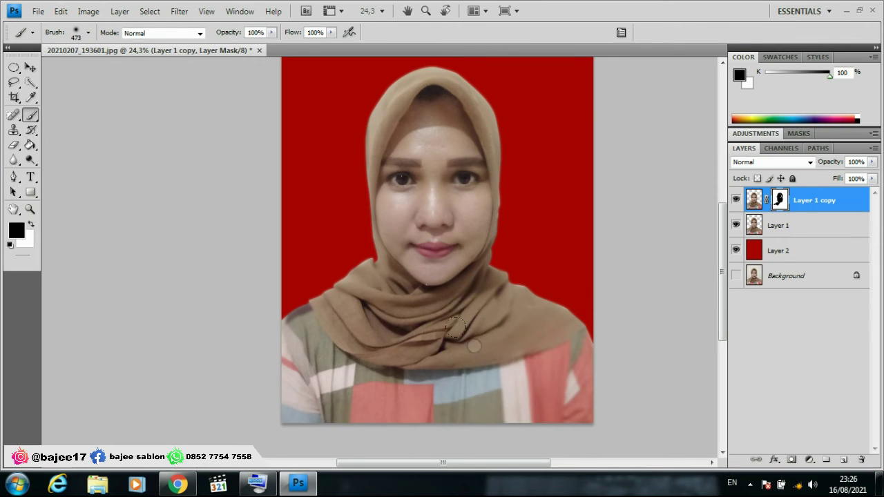
pyautogui.click(490, 323)
pyautogui.click(518, 326)
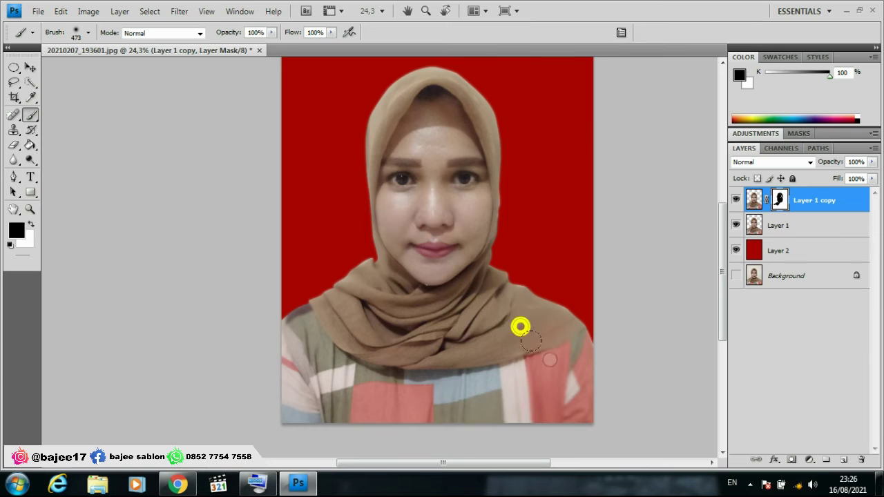
pyautogui.click(559, 379)
pyautogui.click(501, 315)
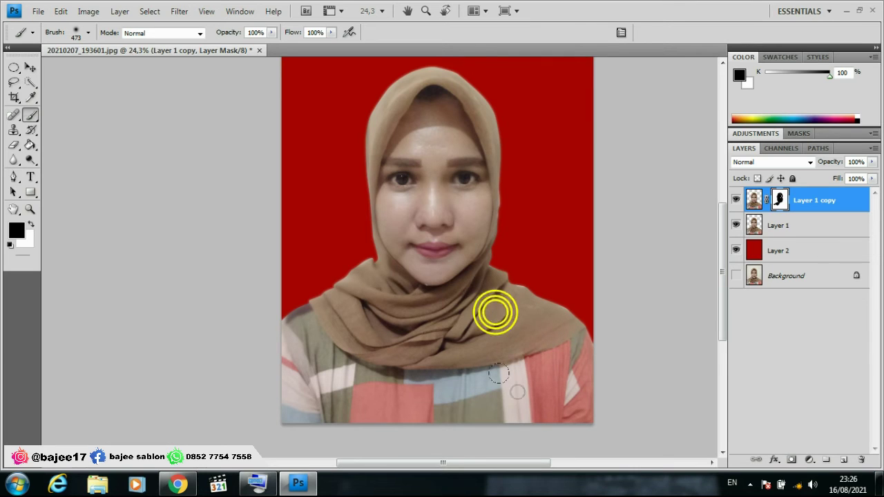
pyautogui.click(455, 335)
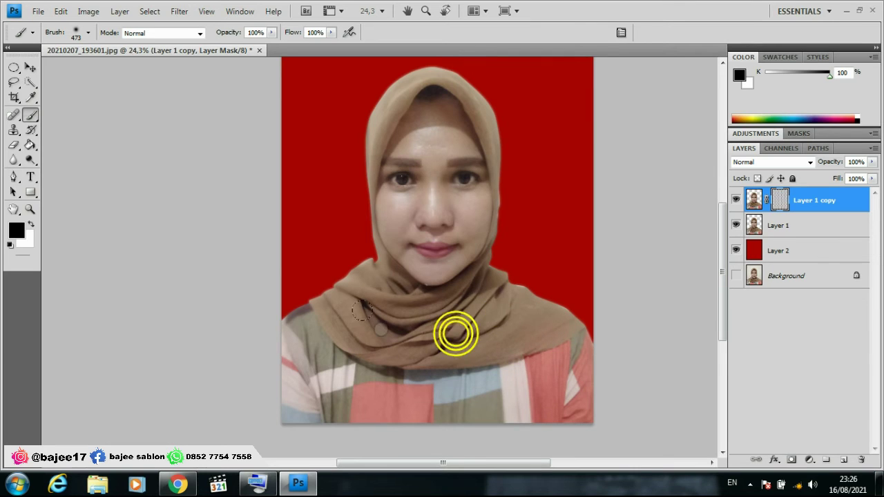
# Extend the mask over the left shoulder, right side and lower hijab
pyautogui.click(308, 373)
pyautogui.moveTo(286, 366); pyautogui.dragTo(297, 371)
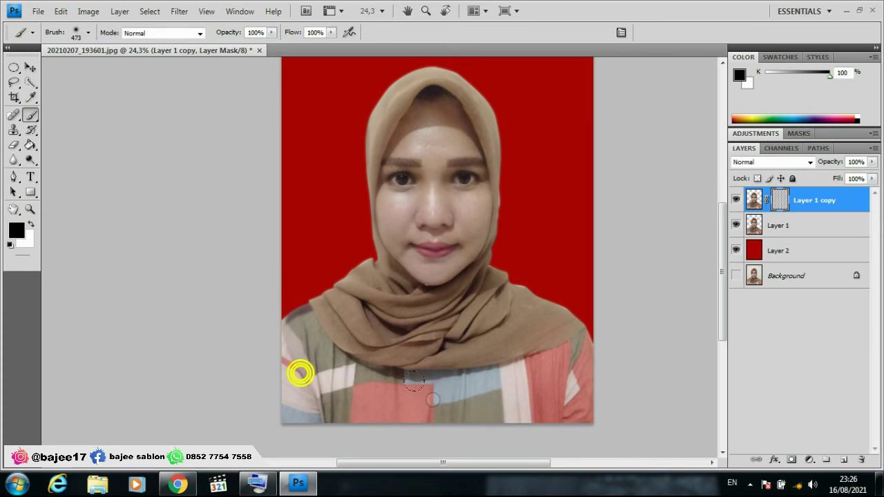
pyautogui.click(541, 373)
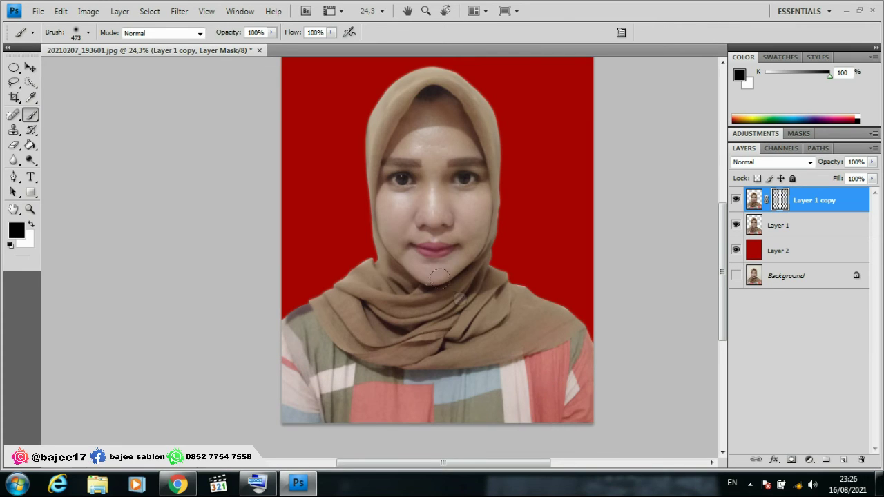
pyautogui.click(379, 286)
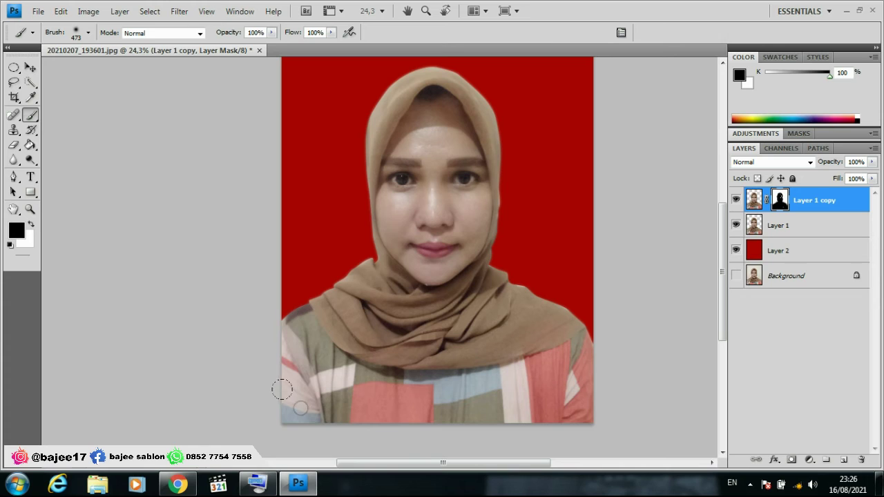
pyautogui.scroll(-1, 420, 207)
pyautogui.scroll(-1, 401, 221)
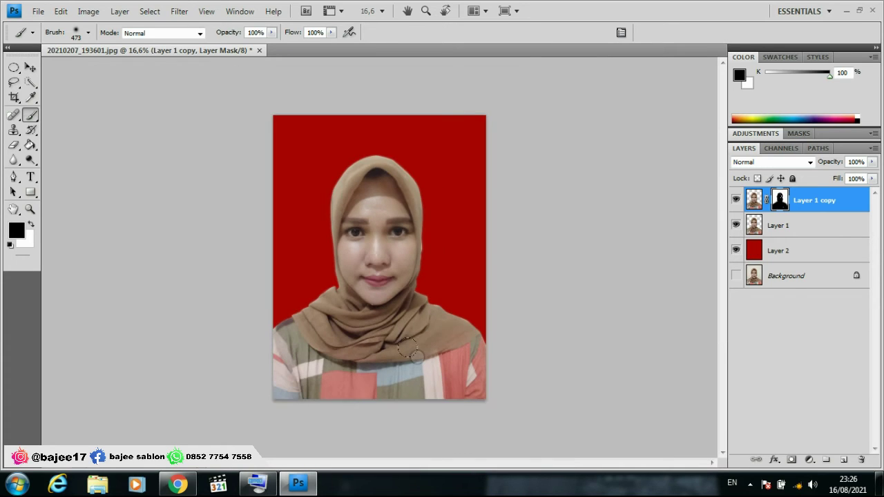
pyautogui.scroll(1, 369, 240)
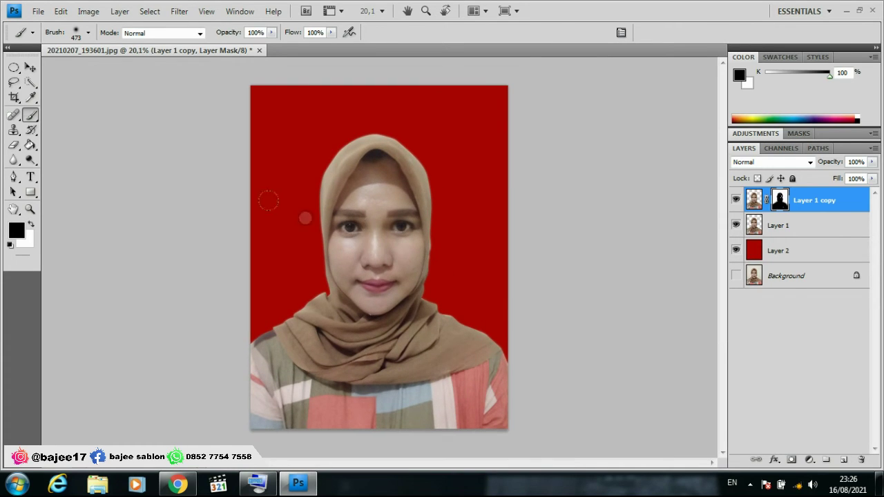
# Shrink the brush to 156 px and touch up the mask at the hijab top
pyautogui.click(88, 32)
pyautogui.click(100, 67)
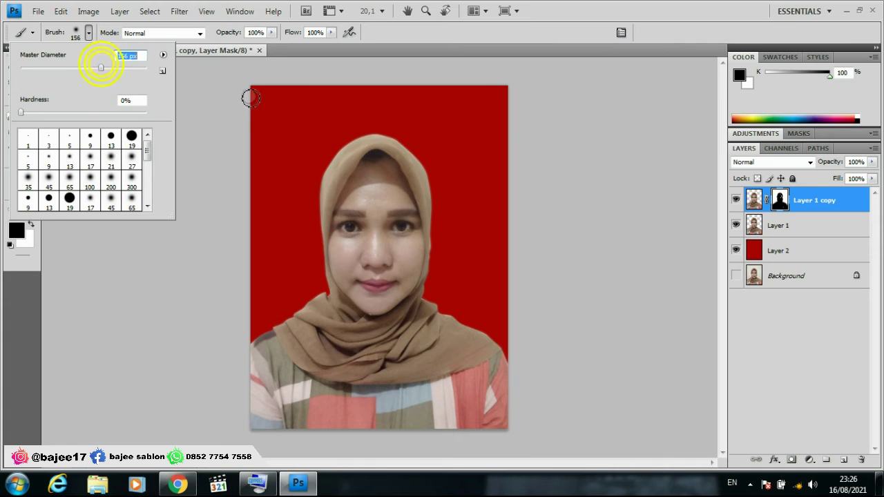
pyautogui.click(383, 157)
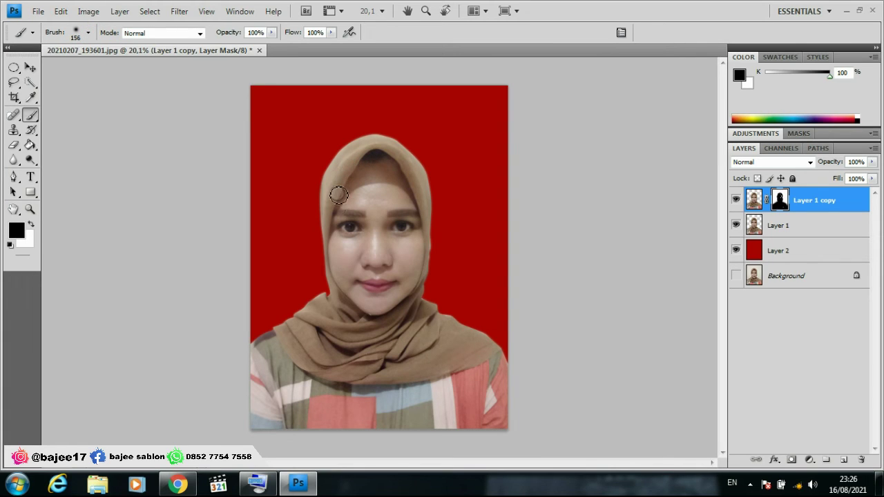
pyautogui.scroll(5, 335, 157)
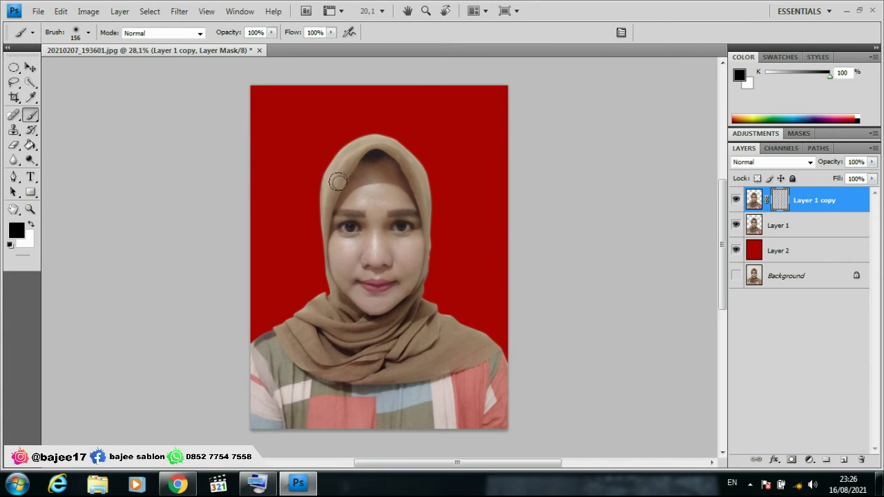
pyautogui.click(428, 109)
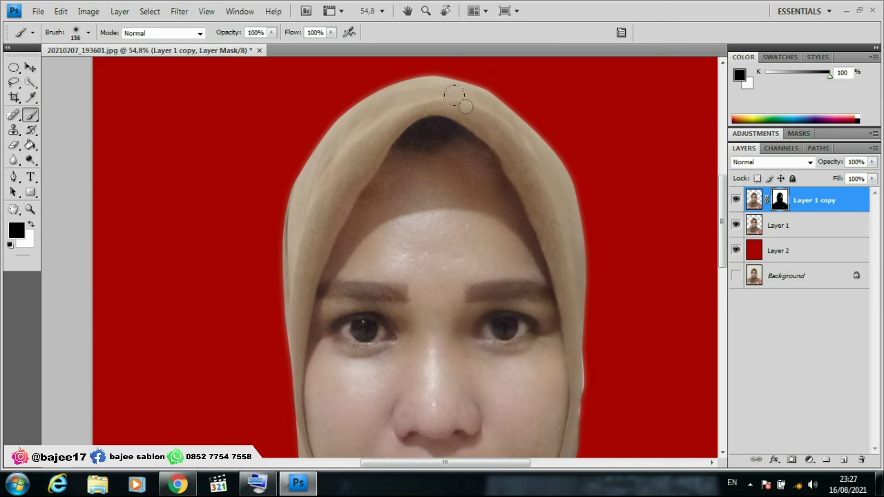
# Touch up the forehead on the mask, then target the Layer 1 copy image with the Move tool
pyautogui.scroll(-4, 453, 138)
pyautogui.scroll(-1, 451, 196)
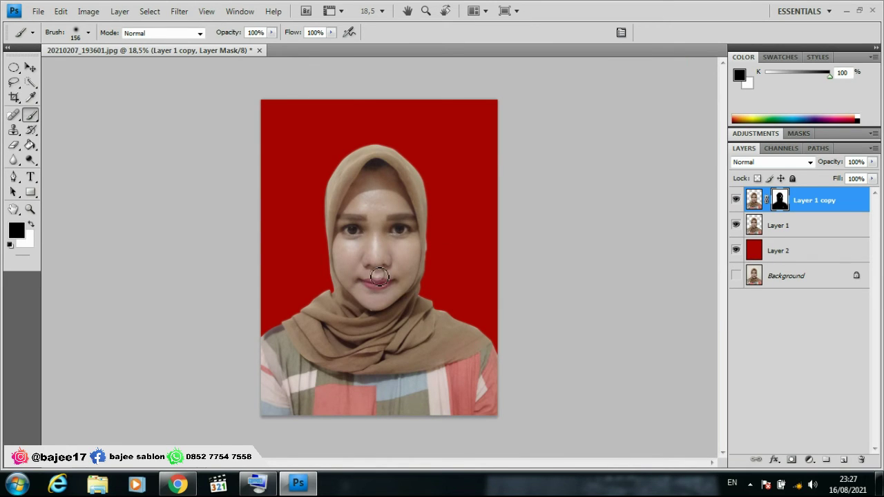
pyautogui.scroll(3, 381, 275)
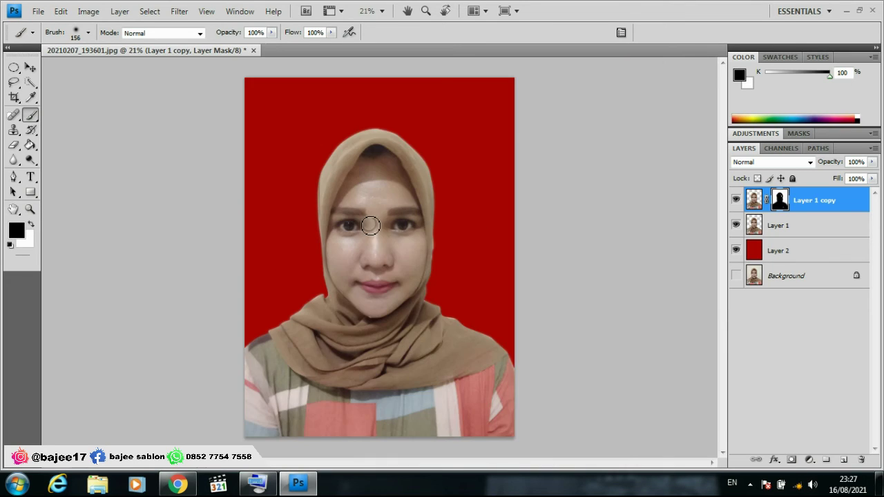
pyautogui.scroll(-2, 345, 203)
pyautogui.scroll(-1, 384, 229)
pyautogui.scroll(1, 385, 229)
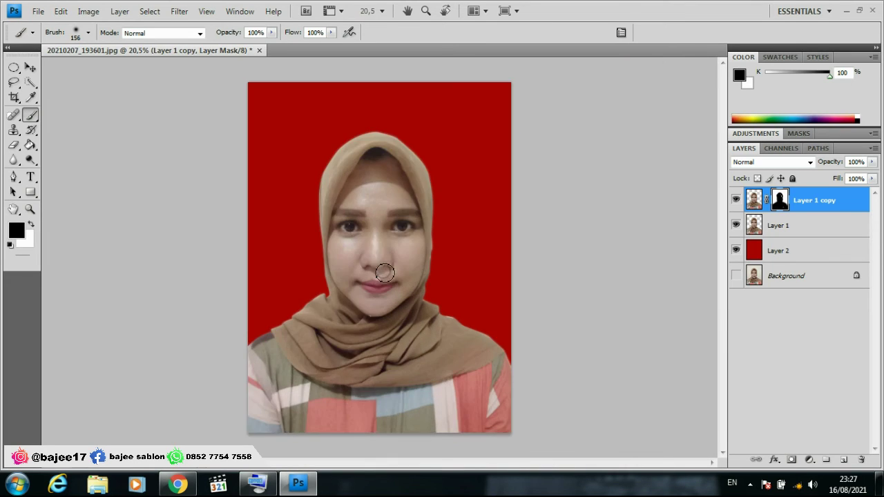
pyautogui.click(375, 200)
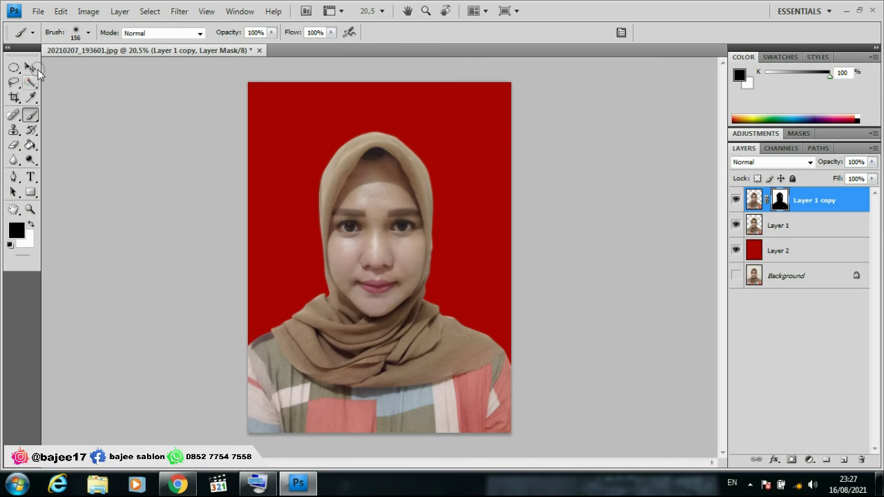
pyautogui.click(30, 69)
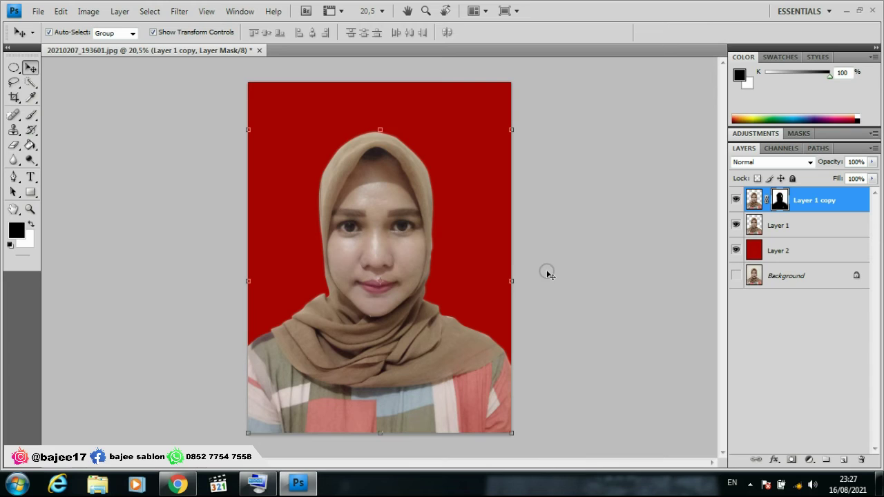
pyautogui.click(758, 203)
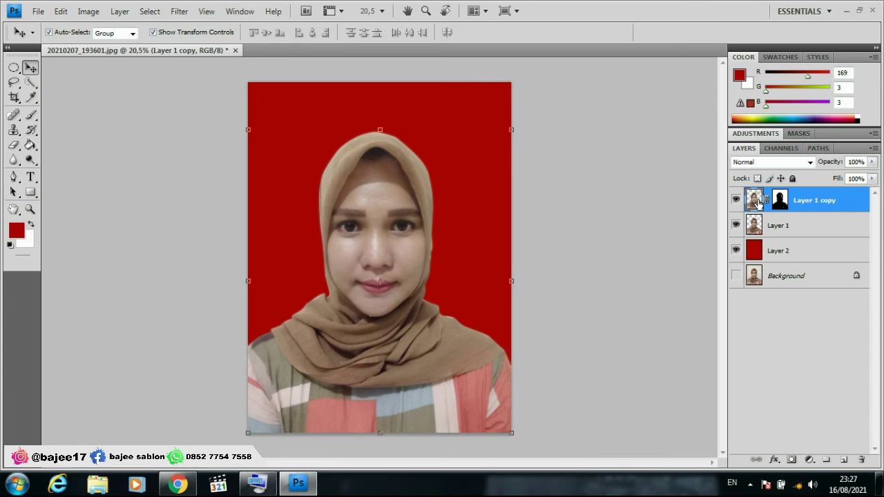
pyautogui.click(88, 11)
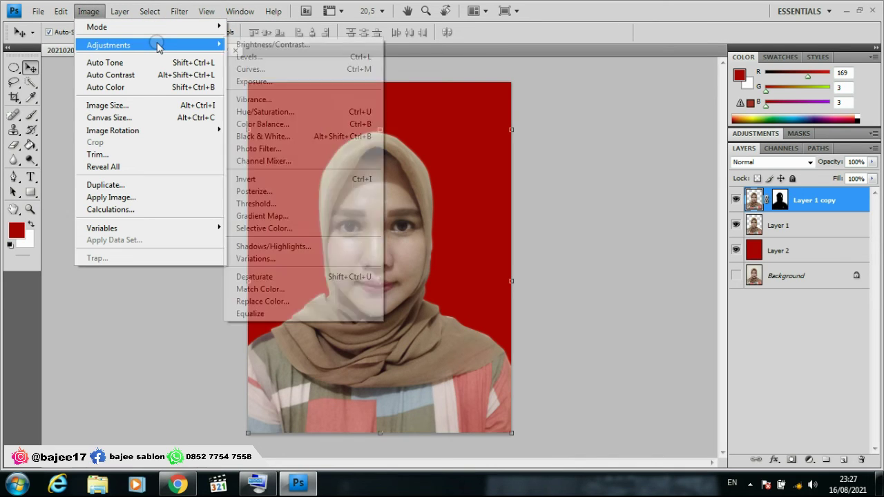
pyautogui.moveTo(108, 44)
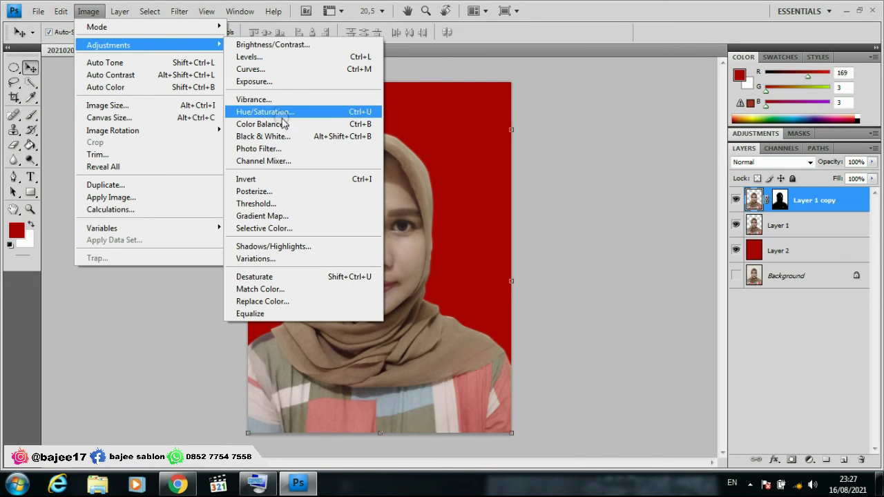
pyautogui.click(275, 46)
pyautogui.moveTo(565, 136); pyautogui.dragTo(607, 95)
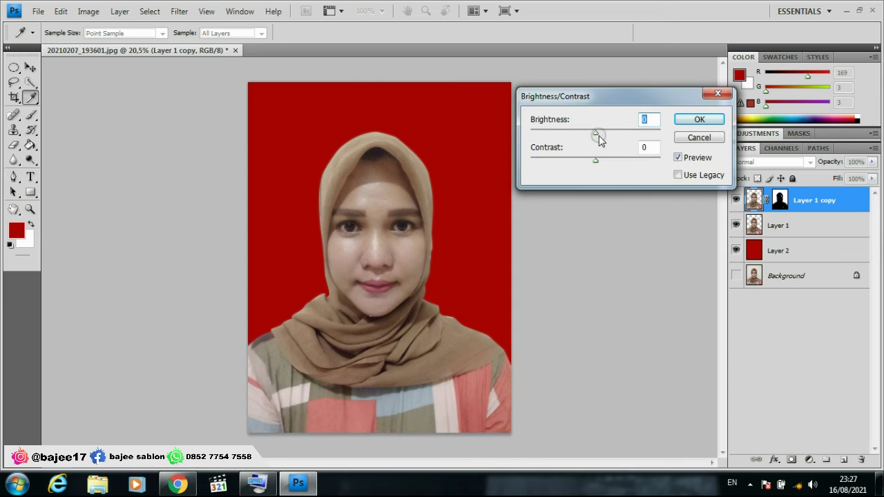
pyautogui.moveTo(597, 137)
pyautogui.mouseDown()
pyautogui.moveTo(617, 139)
pyautogui.moveTo(590, 135)
pyautogui.mouseUp()
pyautogui.moveTo(597, 162)
pyautogui.mouseDown()
pyautogui.moveTo(648, 168)
pyautogui.moveTo(587, 165)
pyautogui.mouseUp()
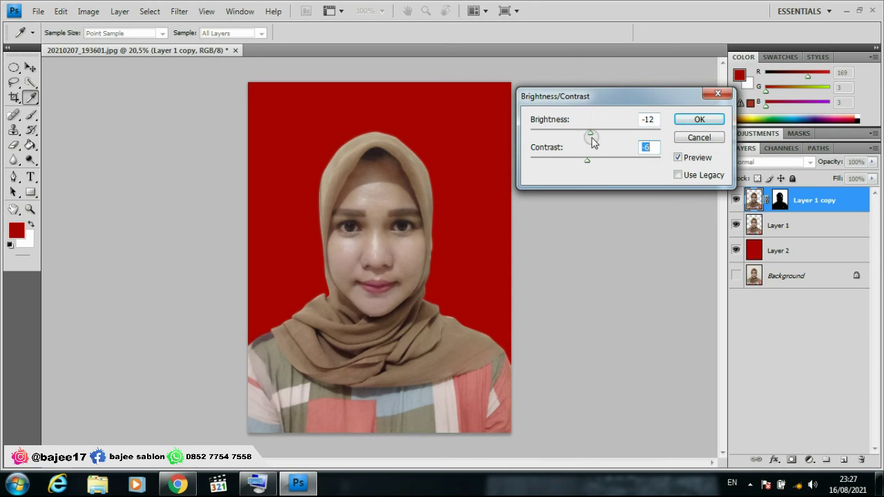
pyautogui.moveTo(619, 137)
pyautogui.mouseDown()
pyautogui.moveTo(630, 140)
pyautogui.moveTo(527, 136)
pyautogui.moveTo(621, 134)
pyautogui.moveTo(571, 141)
pyautogui.moveTo(597, 141)
pyautogui.mouseUp()
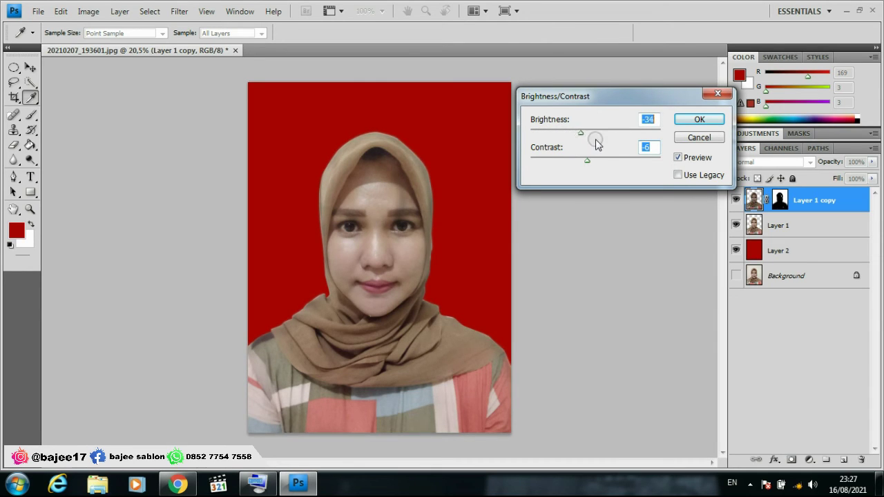
pyautogui.click(698, 139)
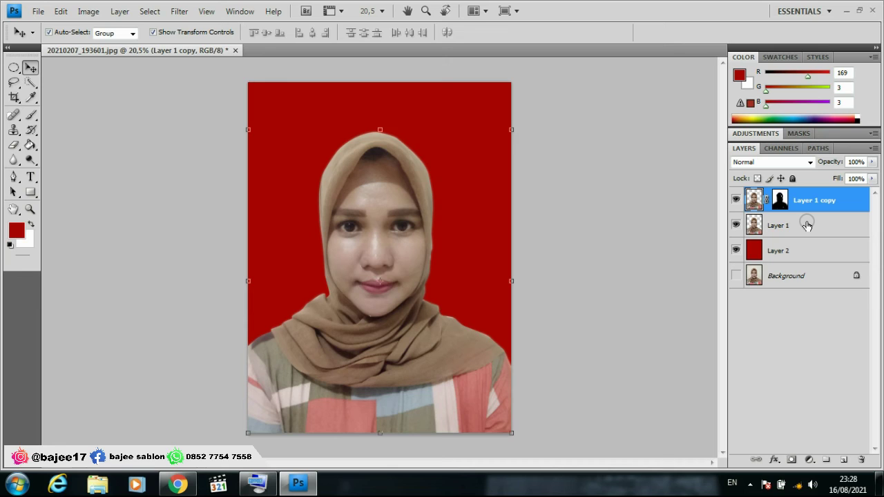
# Select Layer 1 together with Layer 1 copy and merge them into one layer
pyautogui.keyDown('shift'); pyautogui.click(806, 225); pyautogui.keyUp('shift')
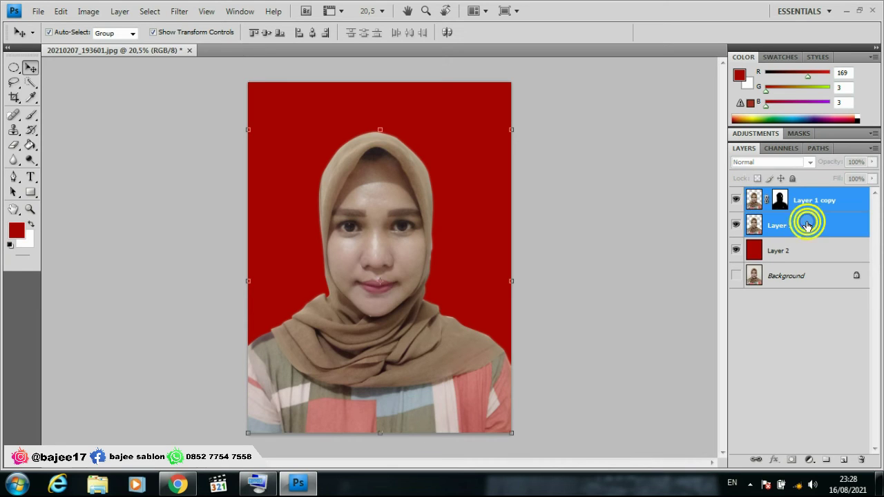
pyautogui.rightClick(807, 225)
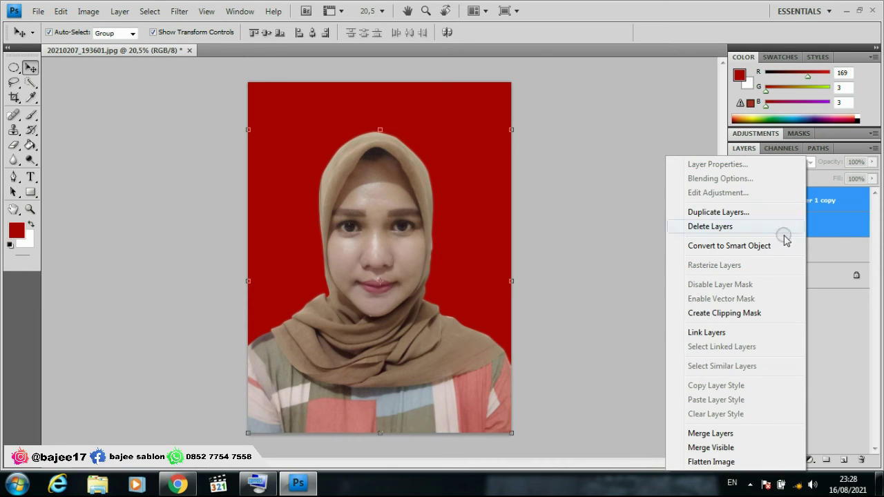
pyautogui.click(716, 434)
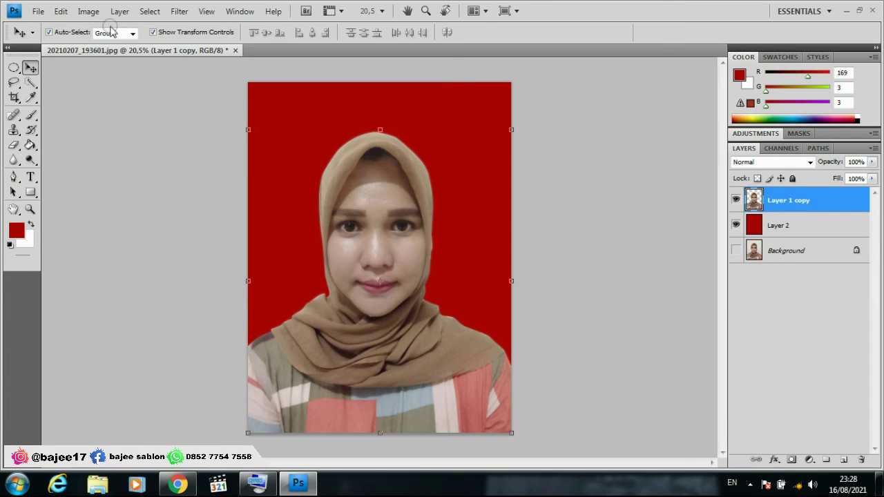
pyautogui.click(88, 11)
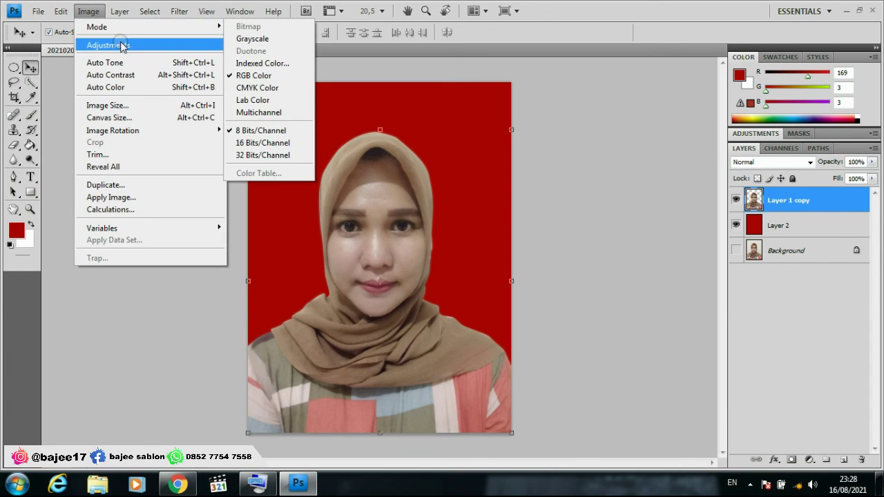
# Apply Brightness/Contrast with brightness -30 and contrast 52 to the portrait, then deselect
pyautogui.moveTo(109, 44)
pyautogui.click(270, 44)
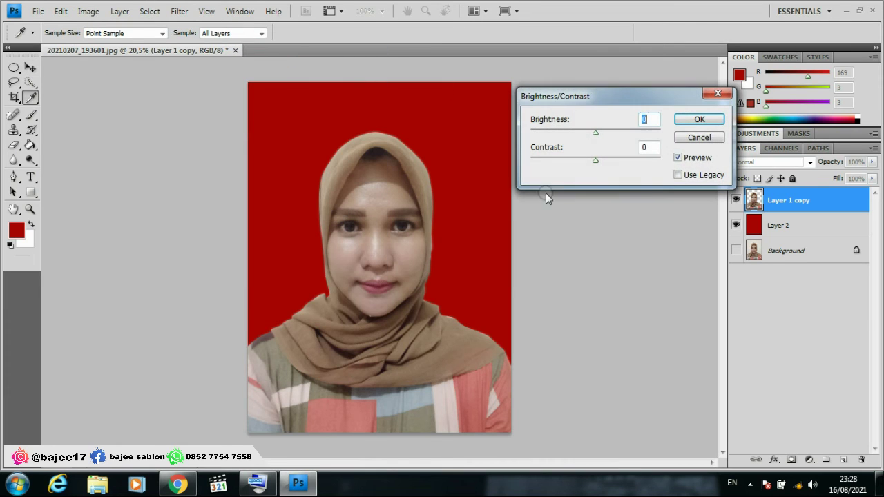
pyautogui.moveTo(596, 133)
pyautogui.mouseDown()
pyautogui.moveTo(629, 137)
pyautogui.moveTo(586, 136)
pyautogui.moveTo(602, 163)
pyautogui.moveTo(615, 165)
pyautogui.mouseUp()
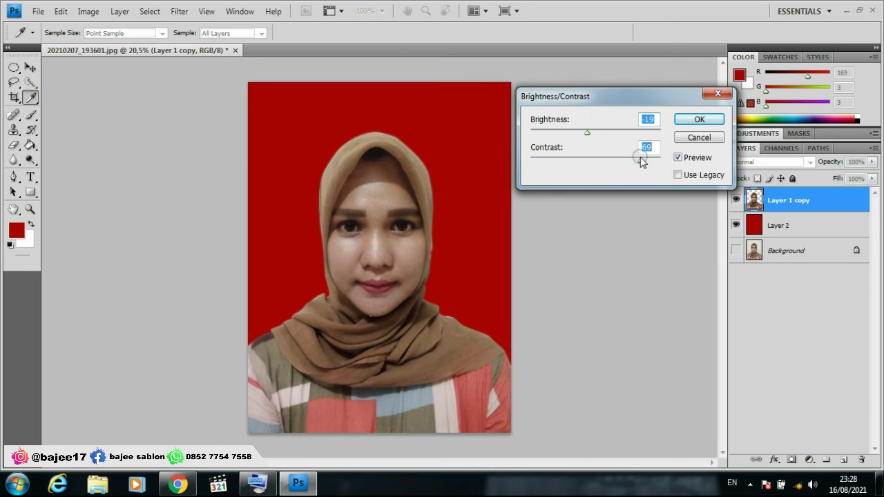
pyautogui.moveTo(625, 156); pyautogui.dragTo(587, 138)
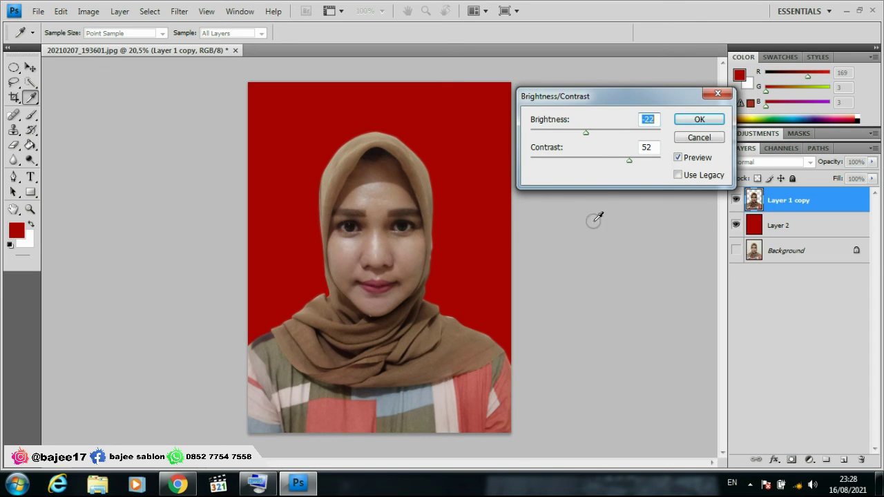
pyautogui.moveTo(587, 135); pyautogui.dragTo(583, 135)
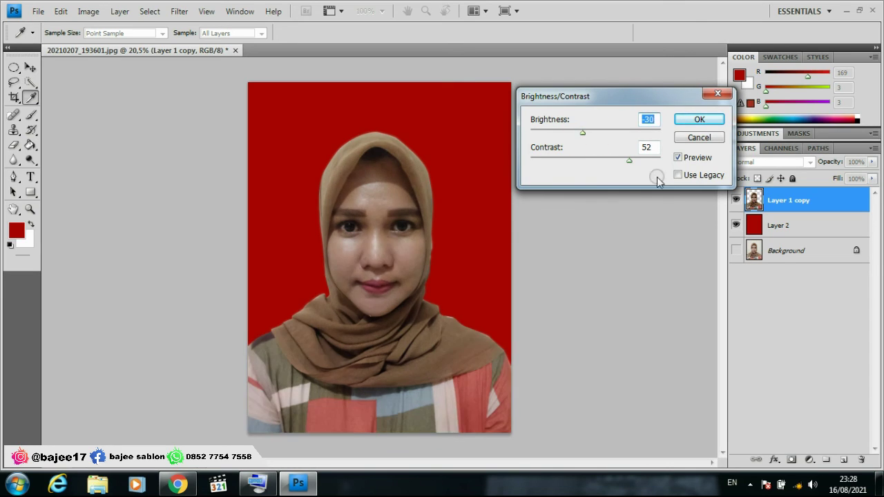
pyautogui.click(699, 120)
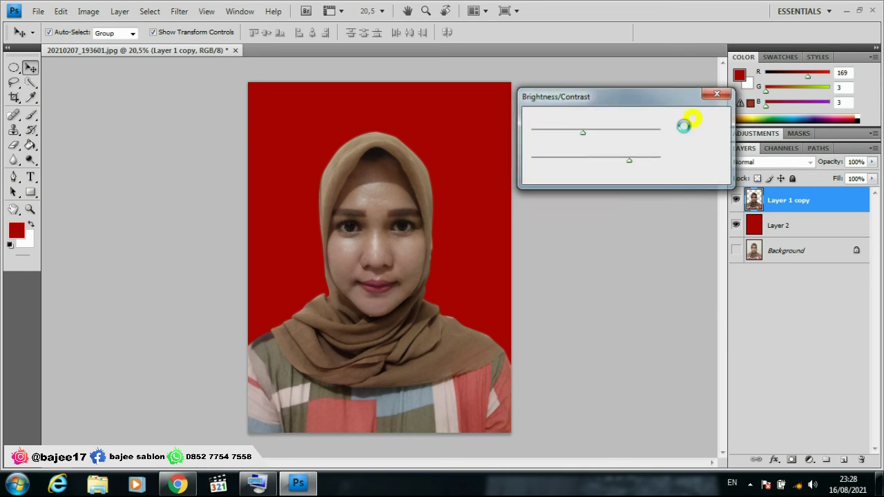
pyautogui.click(109, 83)
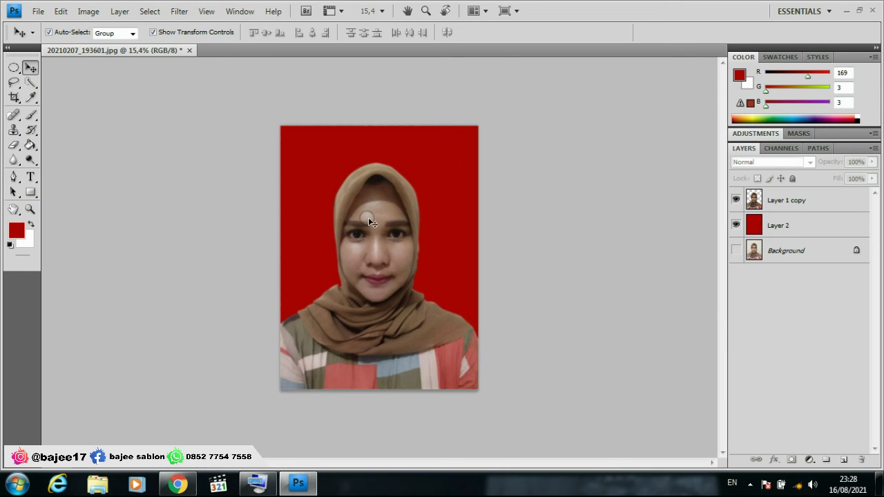
pyautogui.scroll(-2, 353, 253)
pyautogui.scroll(1, 384, 298)
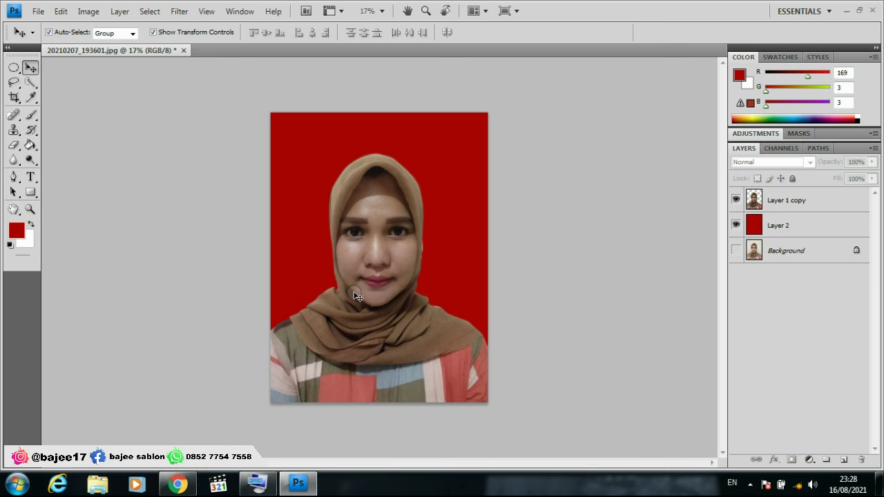
pyautogui.scroll(2, 402, 256)
pyautogui.scroll(5, 449, 268)
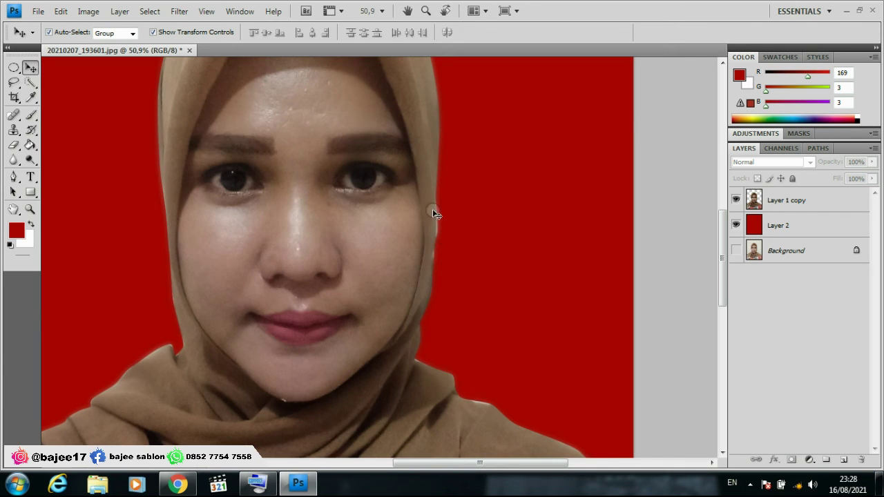
pyautogui.scroll(-3, 442, 245)
pyautogui.scroll(-3, 444, 252)
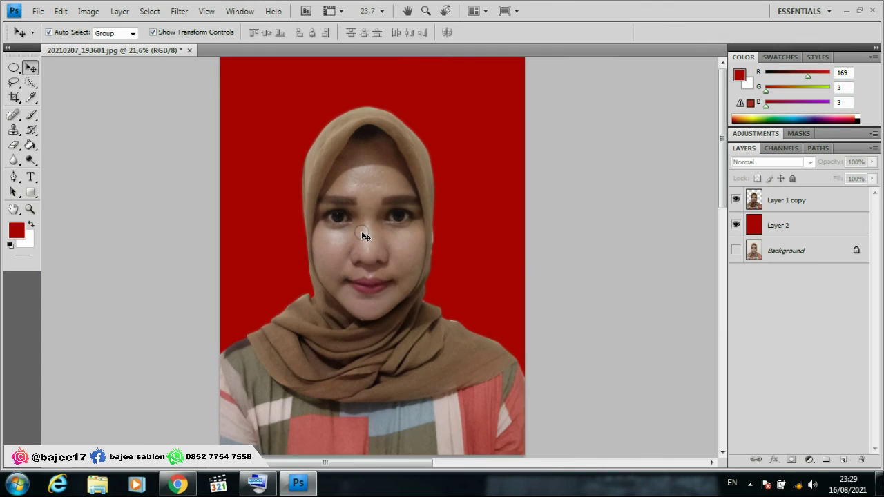
pyautogui.scroll(-3, 365, 242)
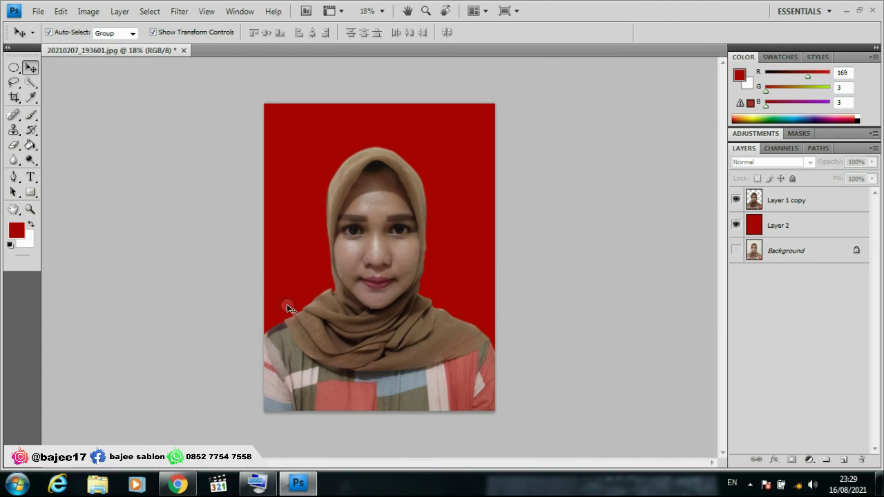
pyautogui.click(736, 200)
pyautogui.click(736, 225)
pyautogui.click(737, 251)
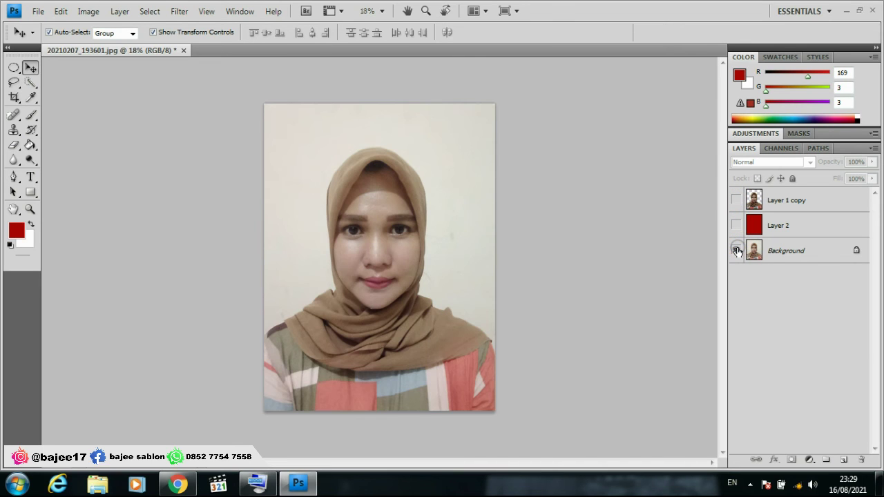
pyautogui.click(735, 250)
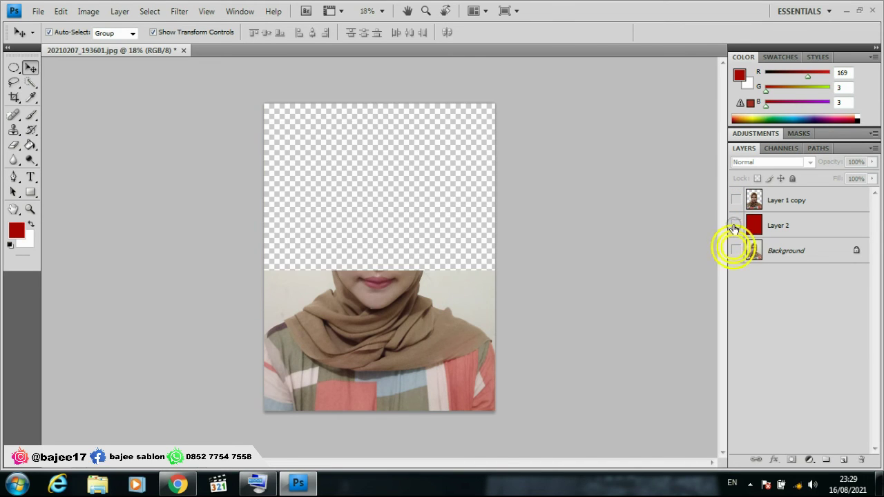
pyautogui.click(737, 226)
pyautogui.click(736, 200)
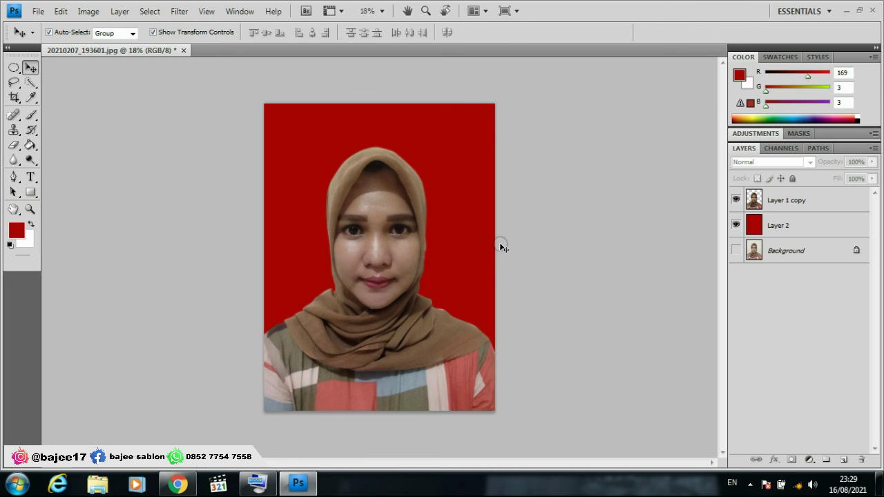
pyautogui.click(785, 201)
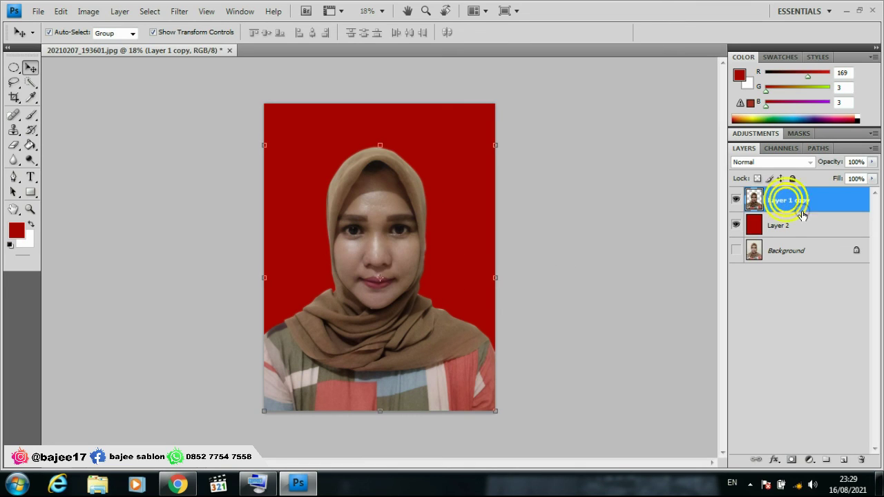
pyautogui.click(787, 225)
pyautogui.click(791, 200)
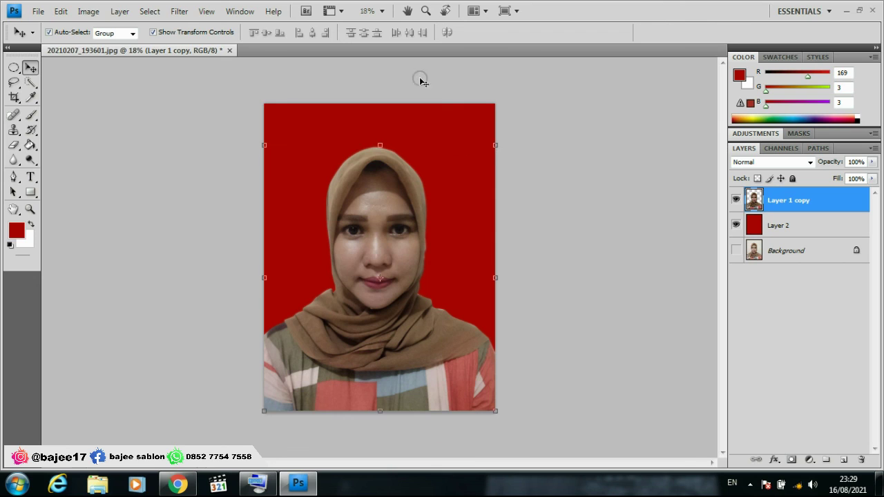
# Save the image as the JPEG file poto.jpg in the JOB 2021 folder
pyautogui.click(38, 11)
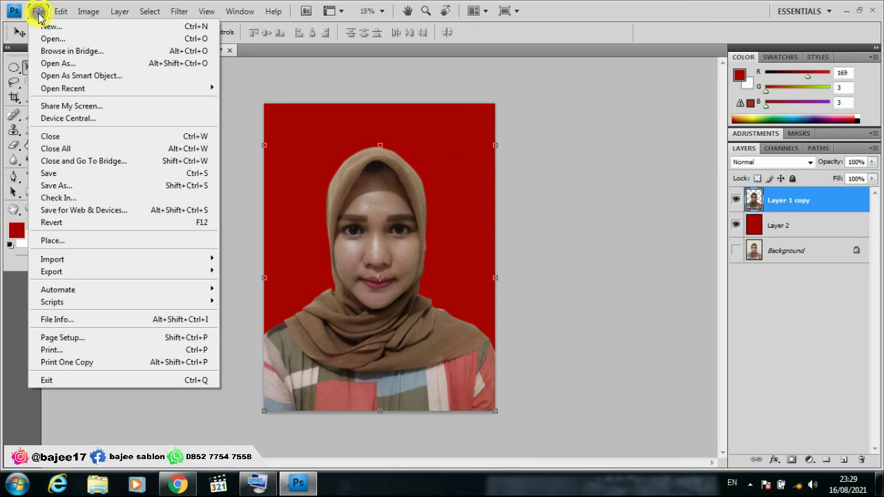
pyautogui.click(64, 186)
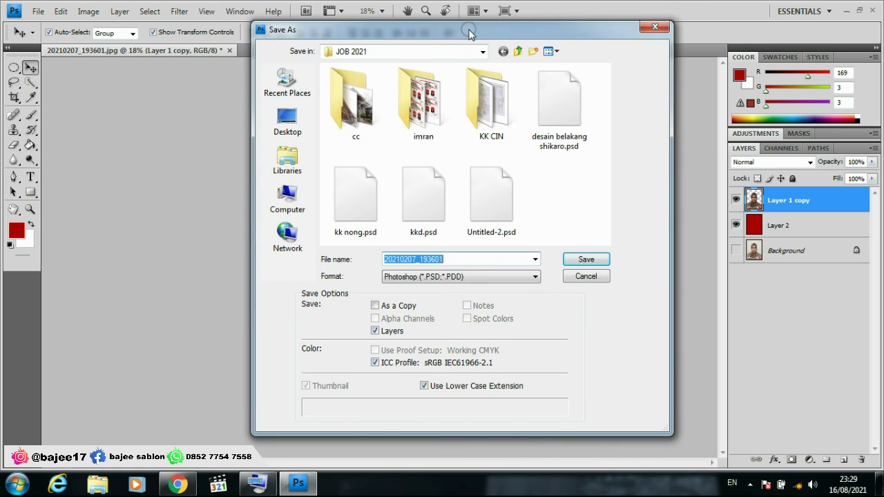
pyautogui.moveTo(469, 34); pyautogui.dragTo(704, 46)
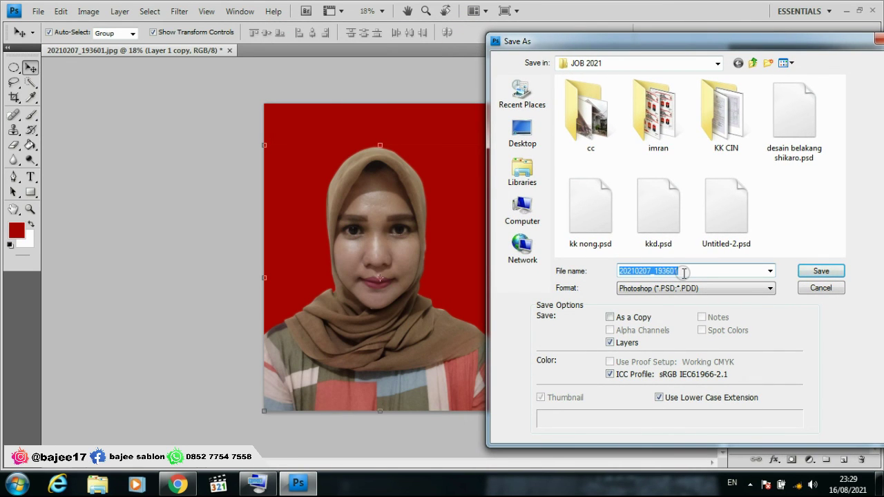
pyautogui.write('poto')
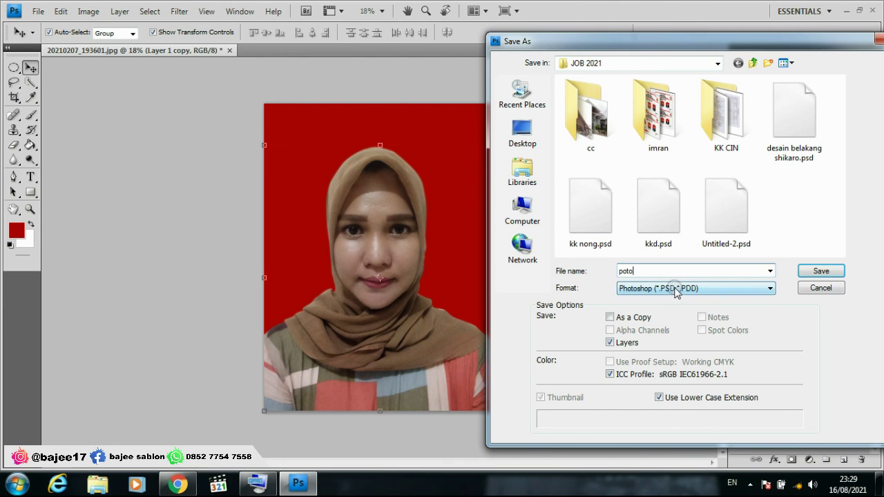
pyautogui.click(675, 290)
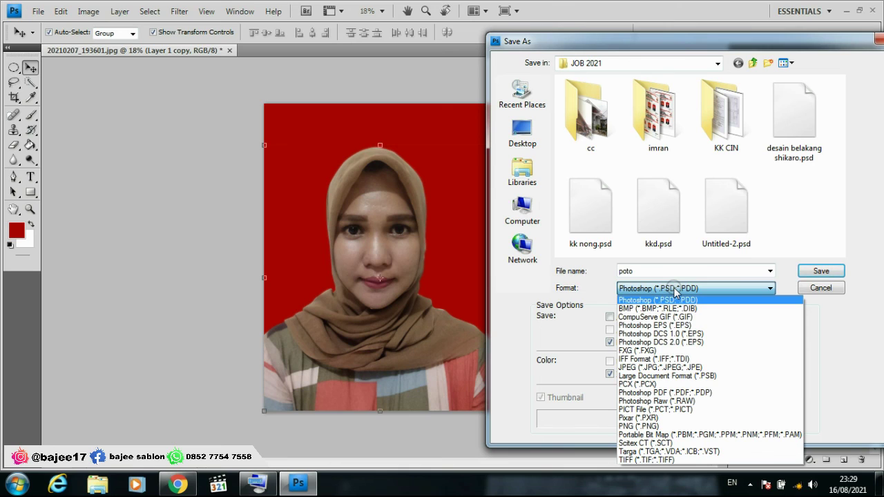
pyautogui.click(655, 368)
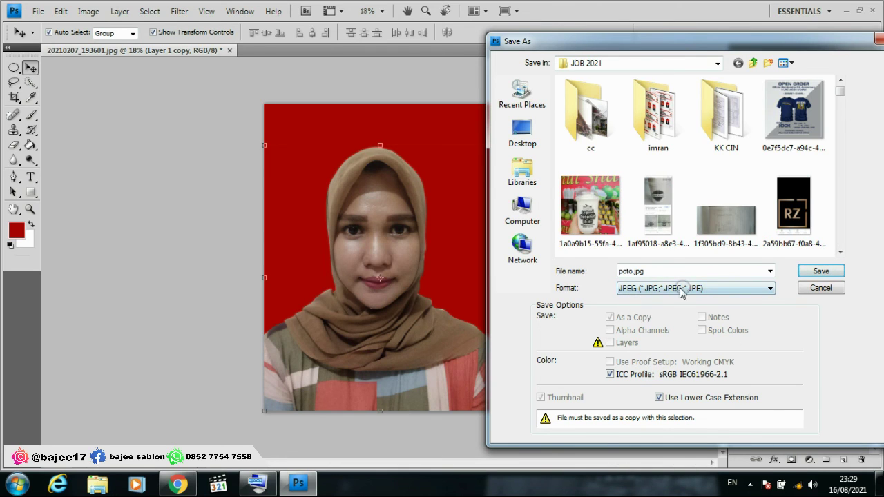
pyautogui.click(821, 273)
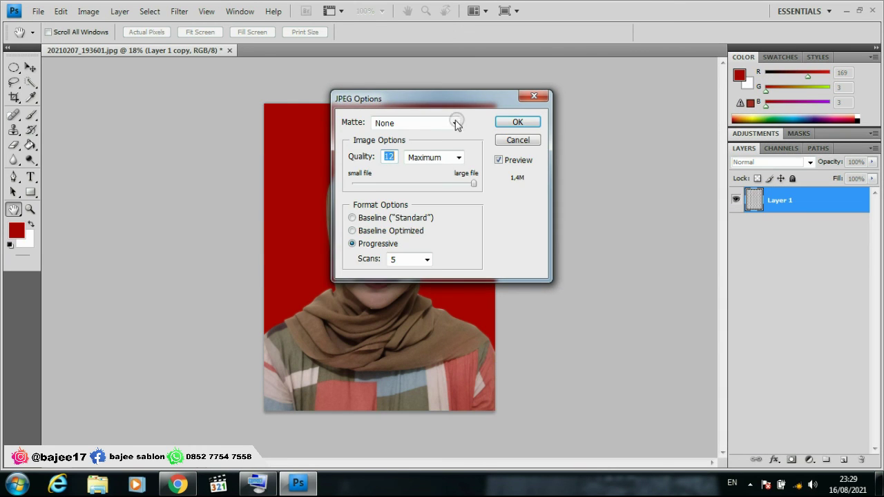
pyautogui.moveTo(446, 105)
pyautogui.mouseDown()
pyautogui.moveTo(603, 121)
pyautogui.moveTo(575, 104)
pyautogui.mouseUp()
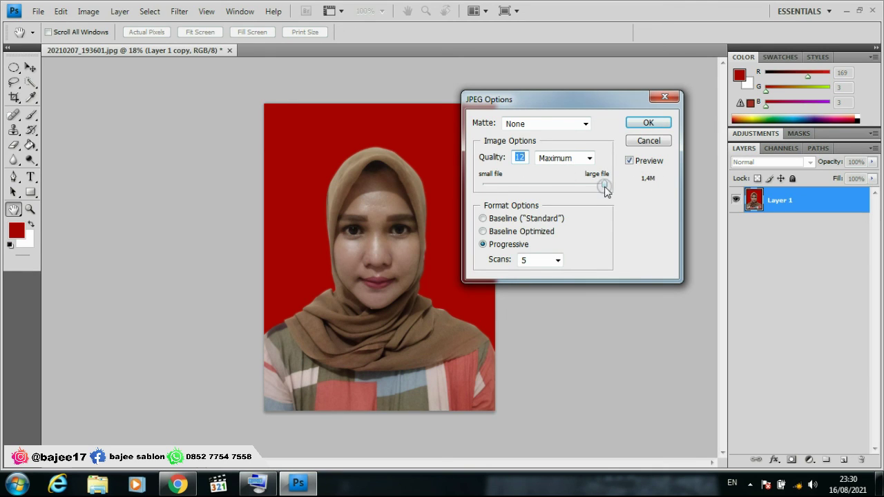
pyautogui.moveTo(606, 185); pyautogui.dragTo(533, 185)
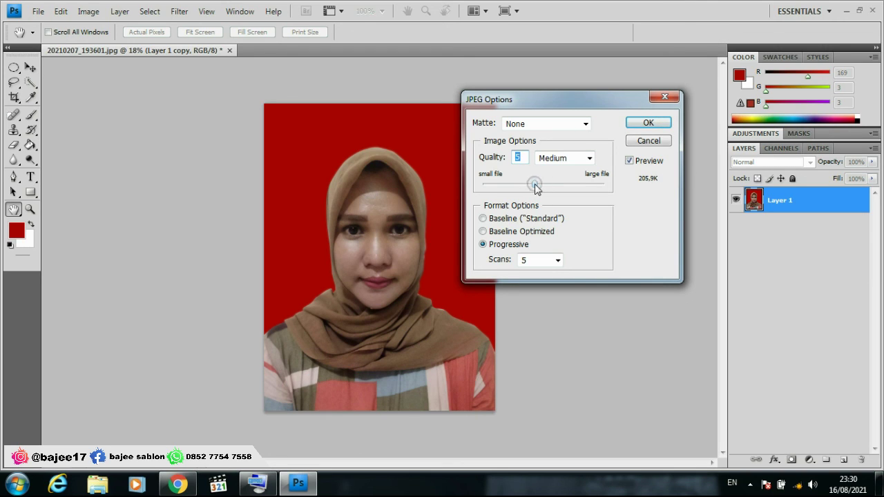
pyautogui.moveTo(535, 183); pyautogui.dragTo(565, 185)
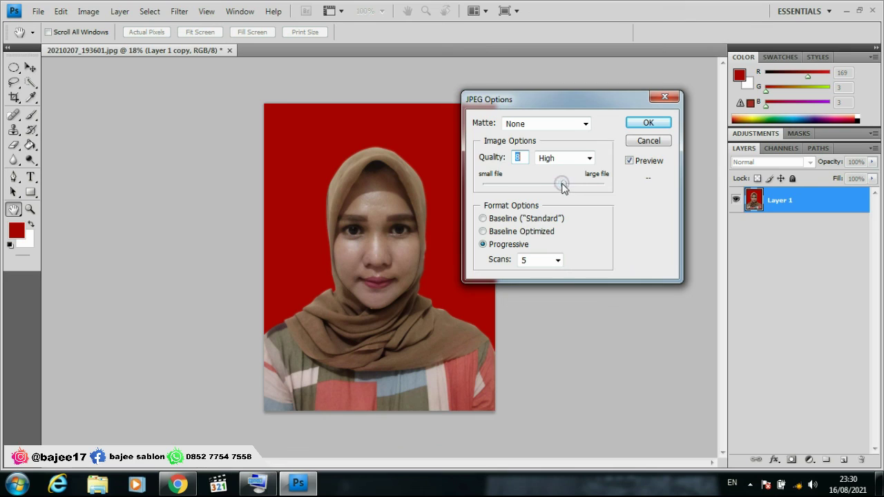
pyautogui.moveTo(565, 185); pyautogui.dragTo(608, 187)
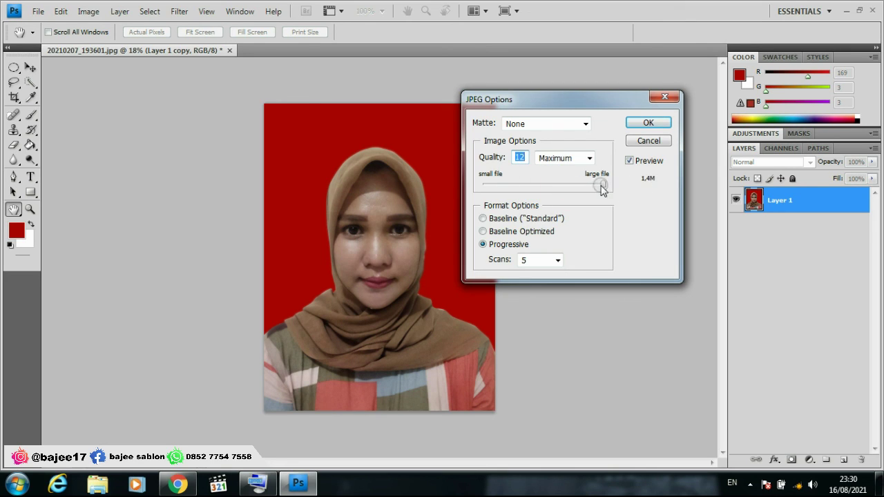
pyautogui.click(605, 184)
# Confirm the maximum-quality JPEG save of the portrait, then stop the screen recorder from the system tray
pyautogui.click(643, 124)
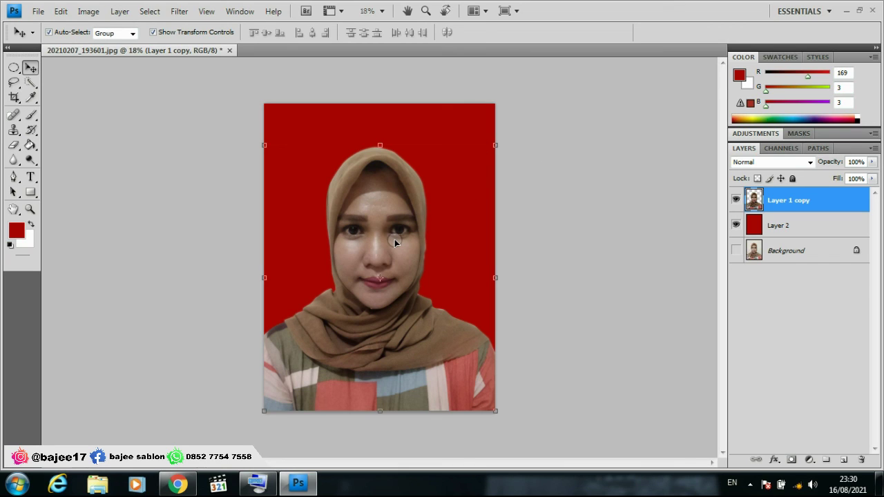
pyautogui.click(749, 485)
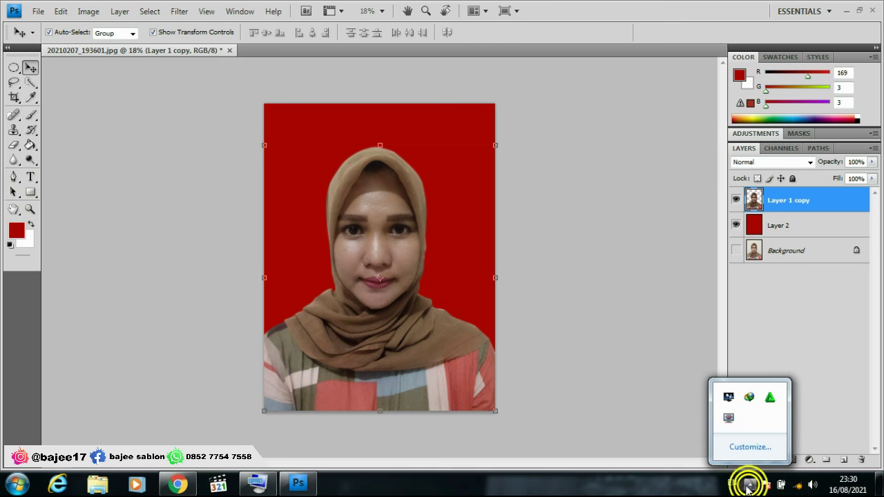
pyautogui.click(729, 419)
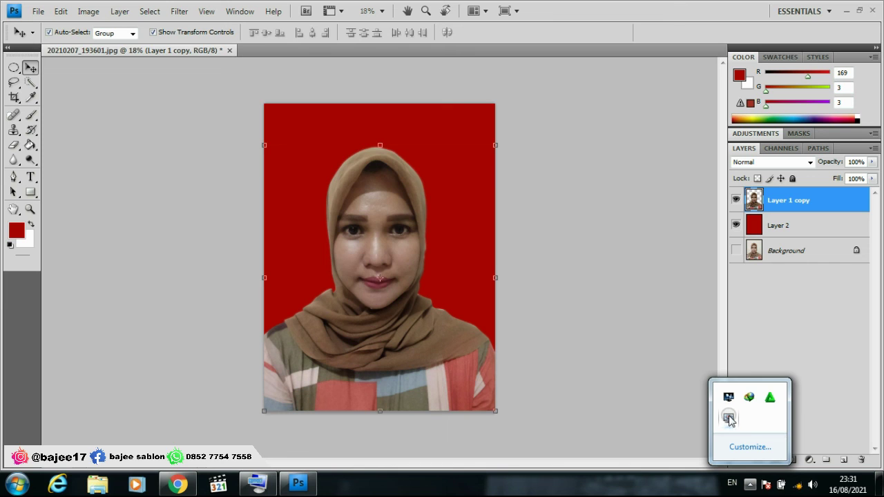
pyautogui.click(729, 419)
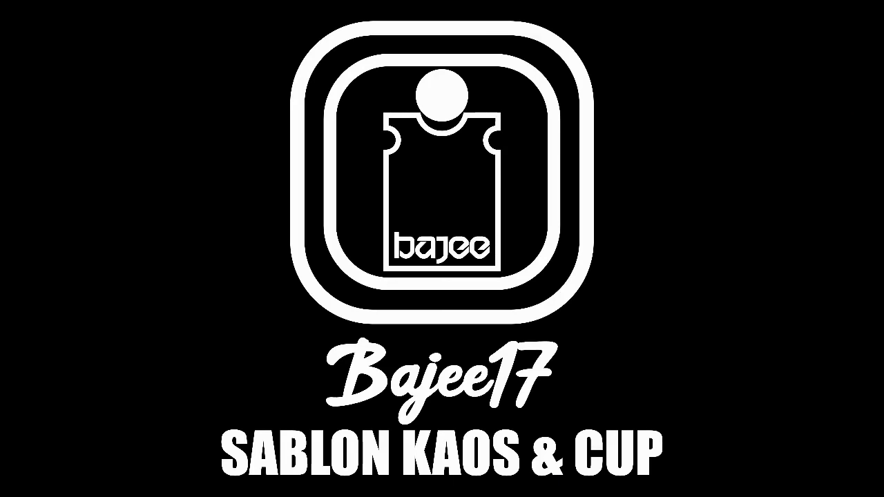